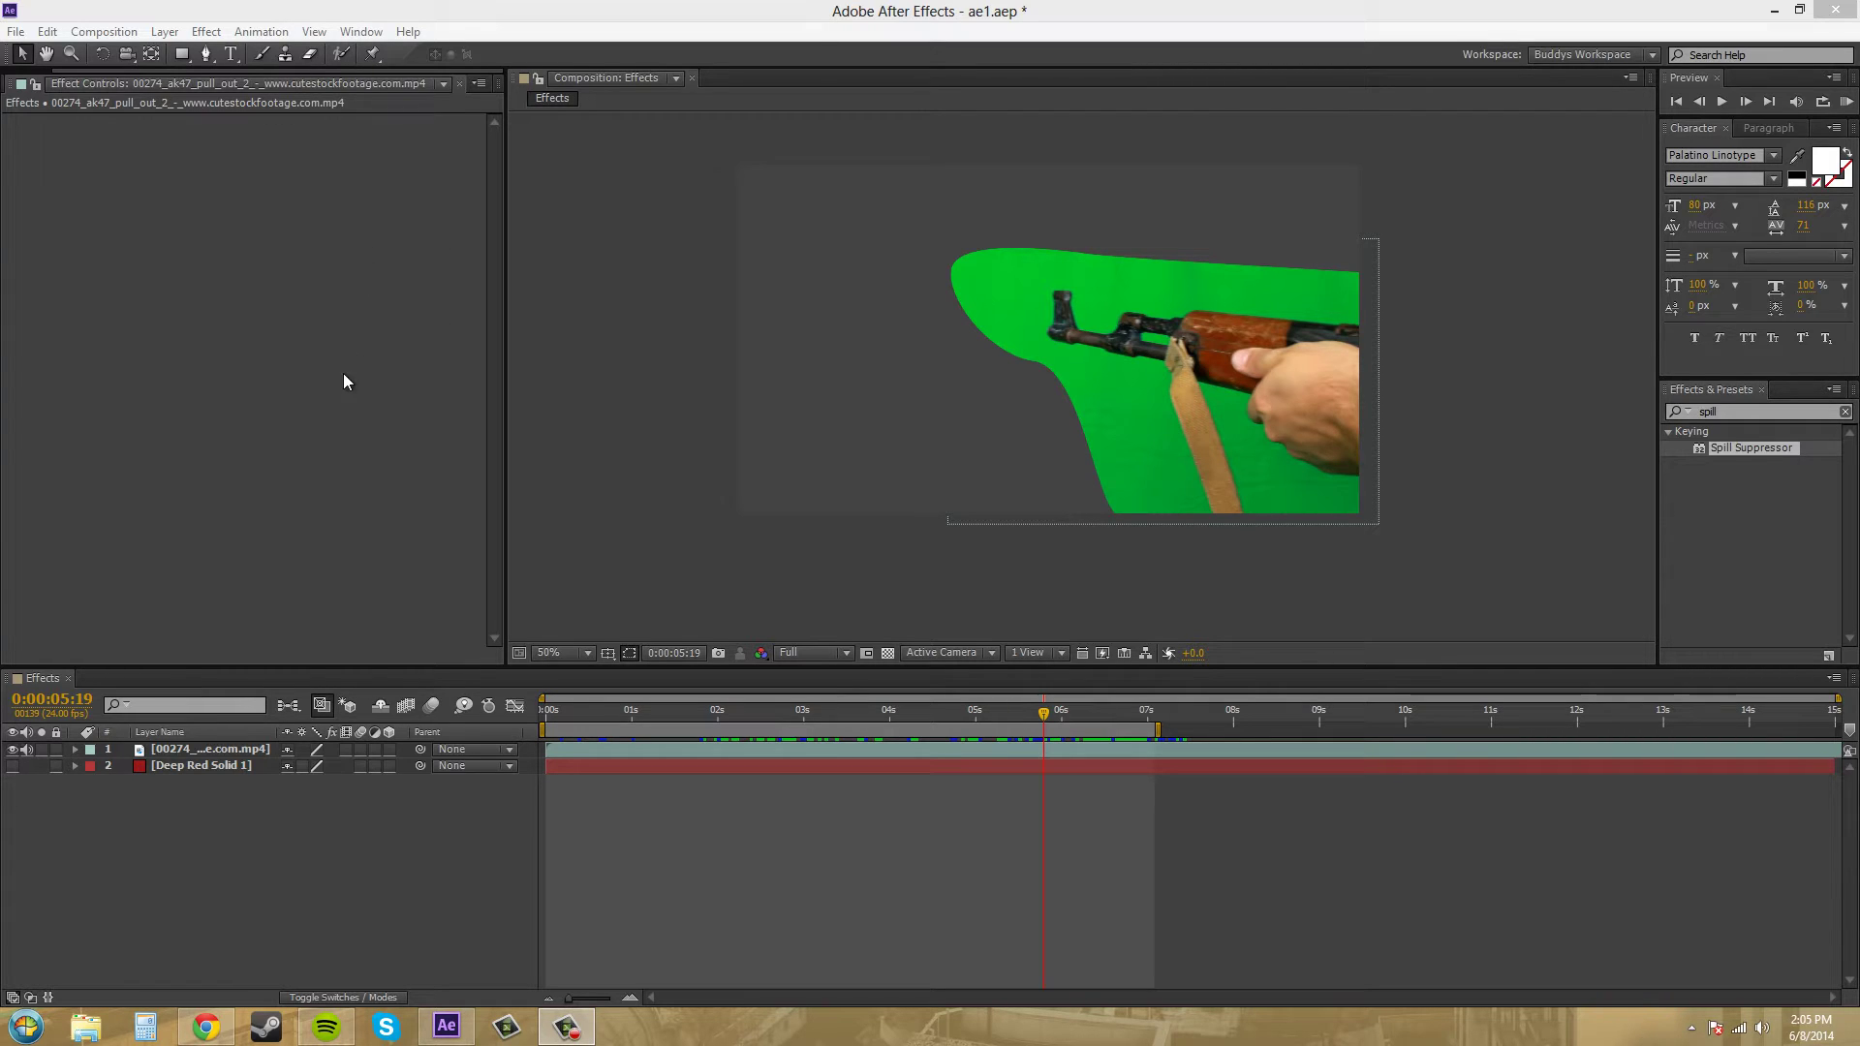
Step: Set Mask 1 on the rifle footage layer to None so the whole frame shows
{"action": "left_click", "coordinate": [188, 430]}
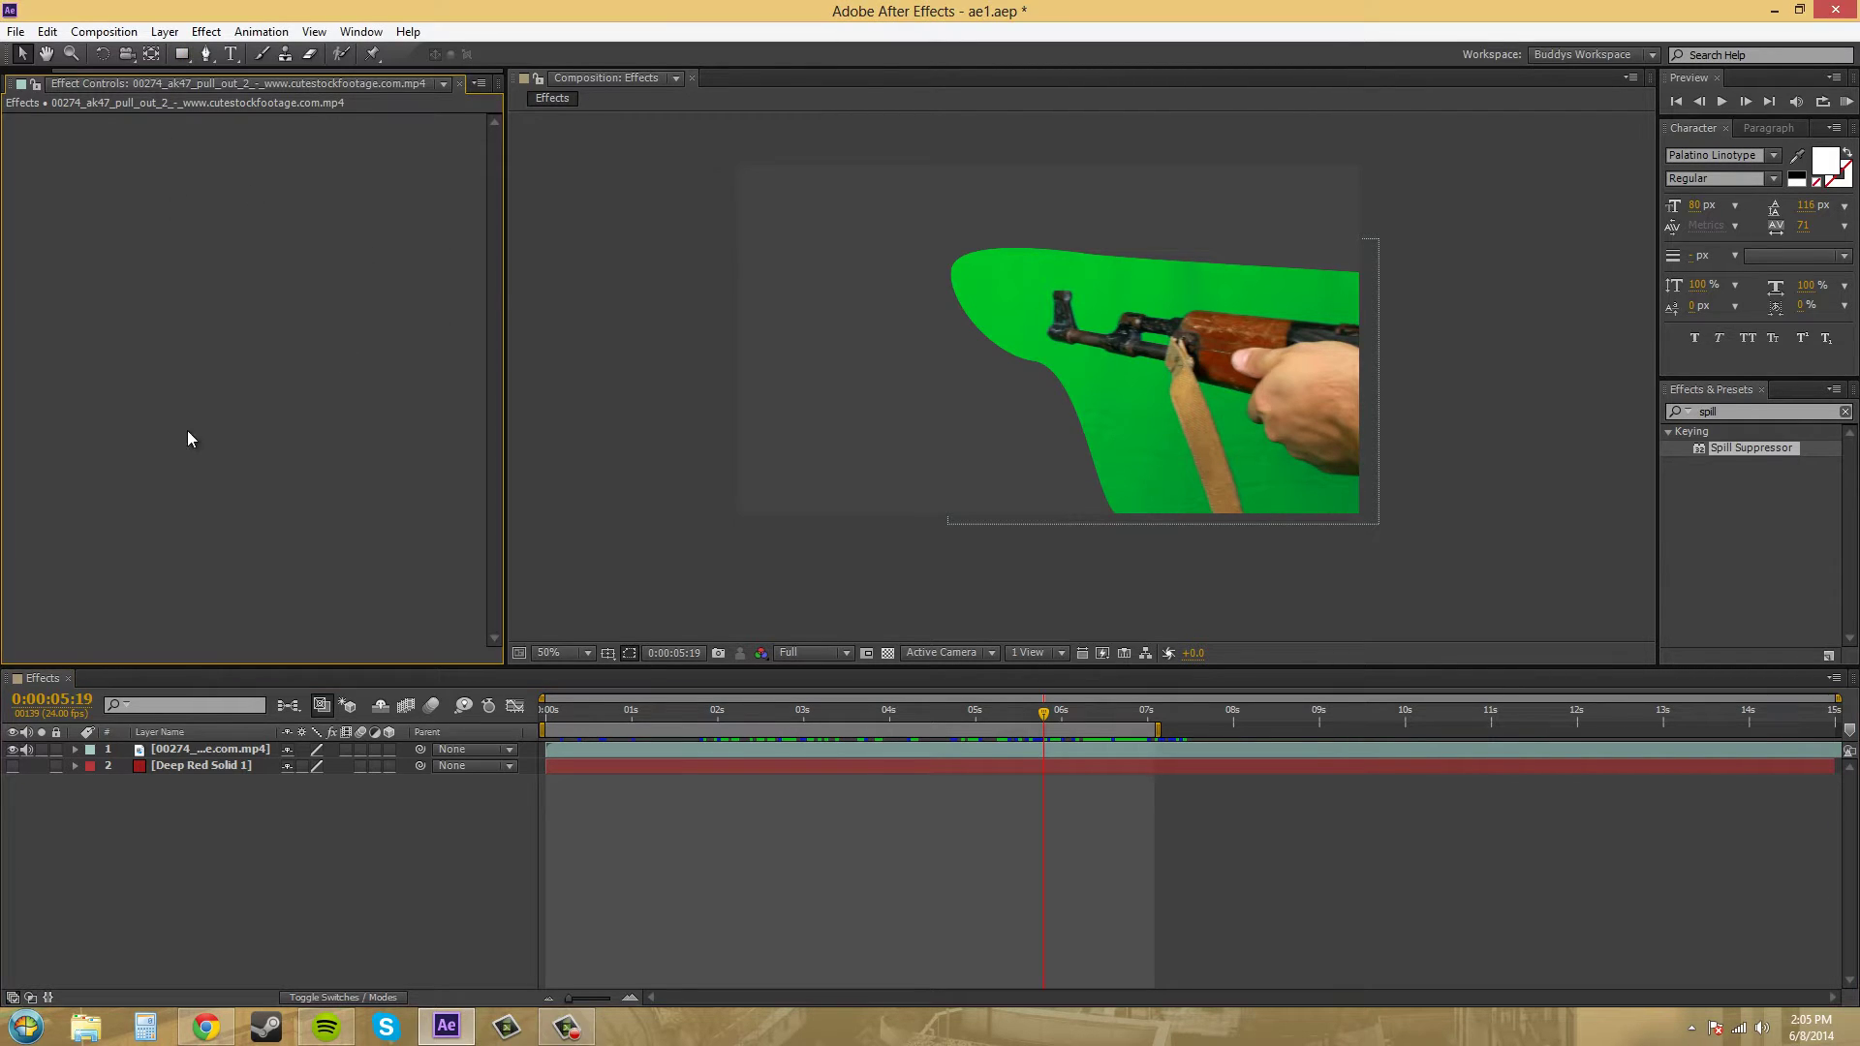
{"action": "left_click", "coordinate": [201, 751]}
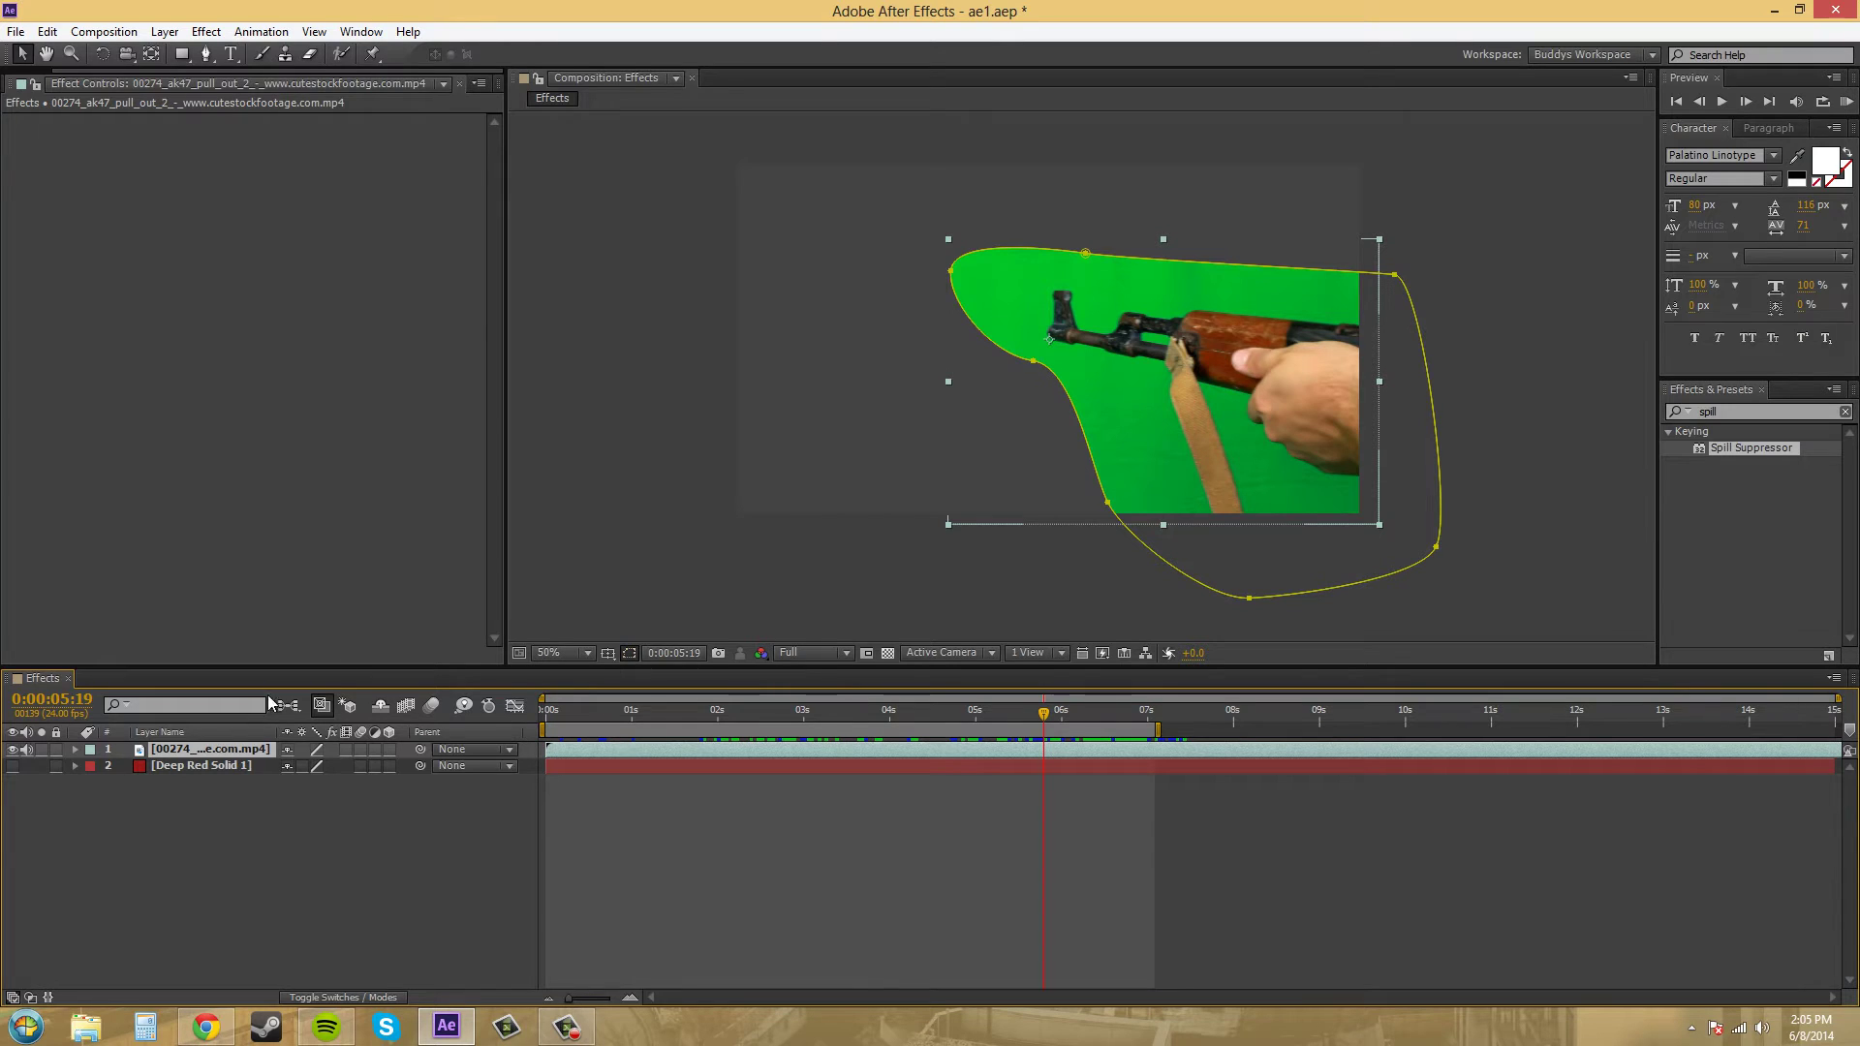
{"action": "left_click", "coordinate": [74, 752]}
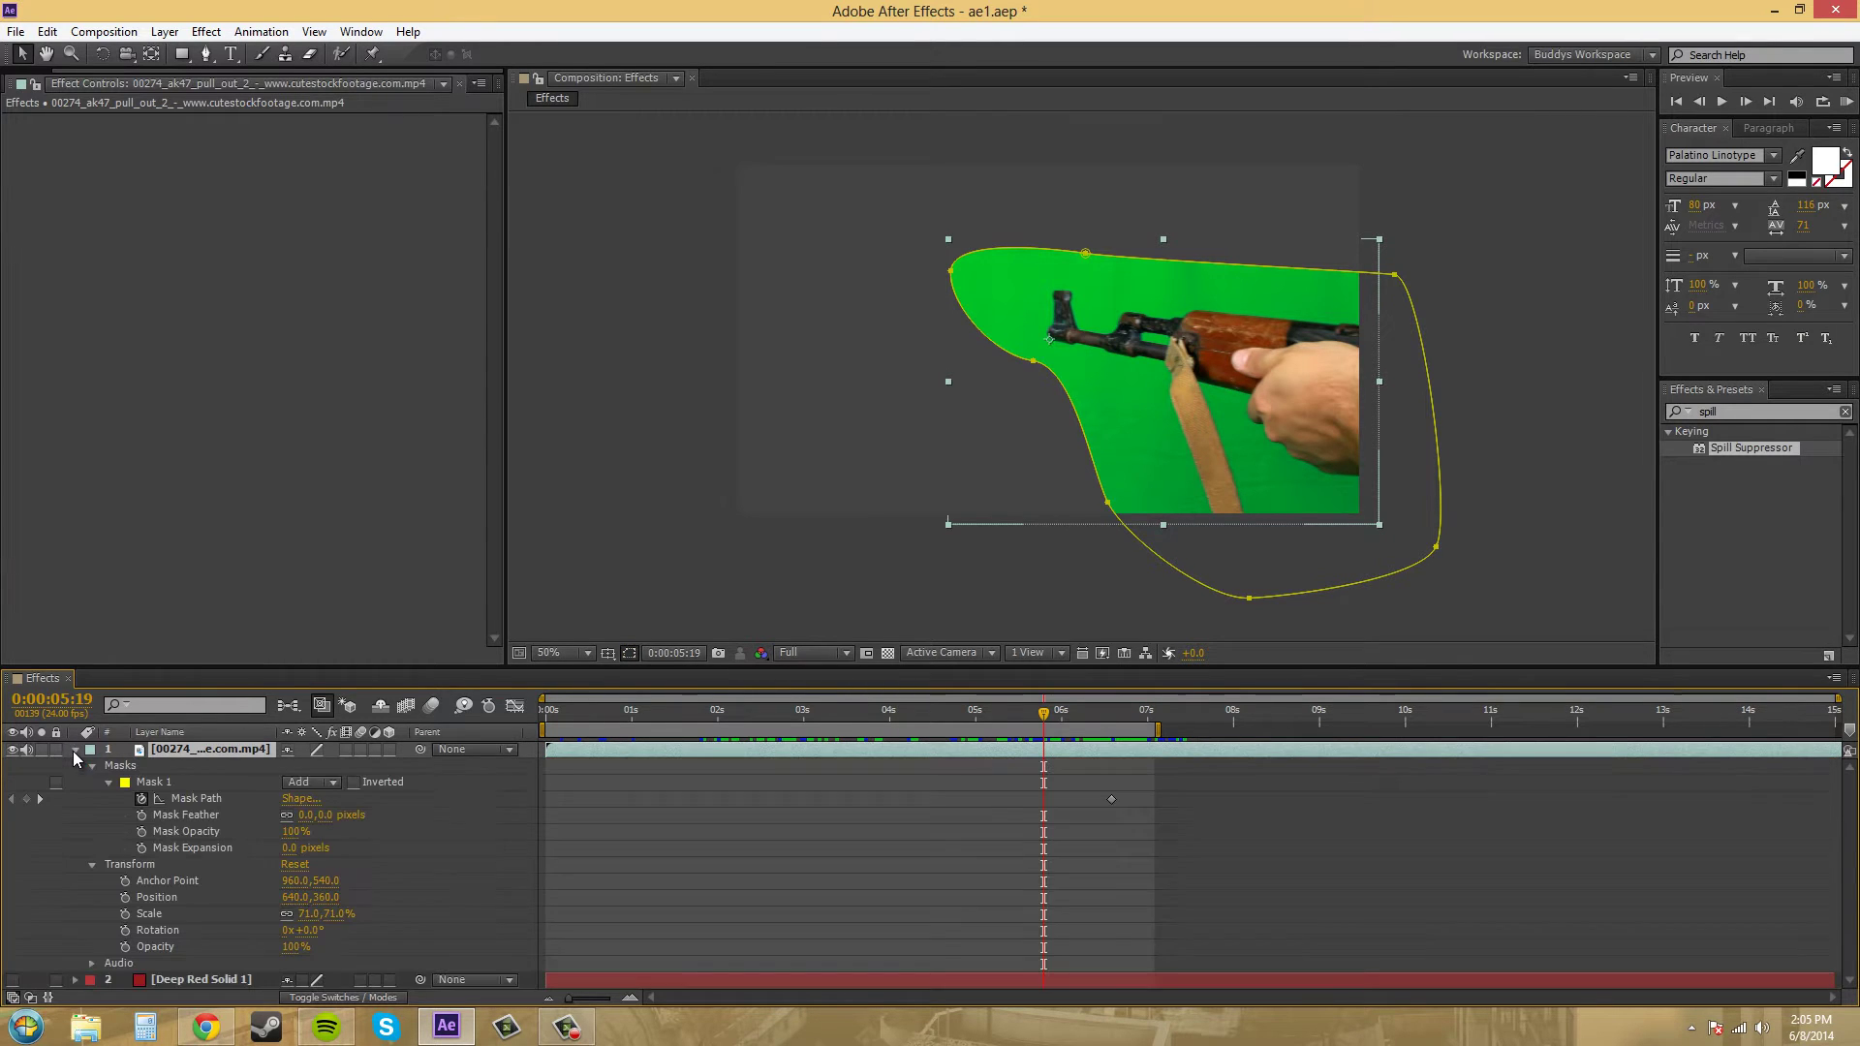
{"action": "left_click", "coordinate": [325, 786]}
{"action": "left_click", "coordinate": [330, 805]}
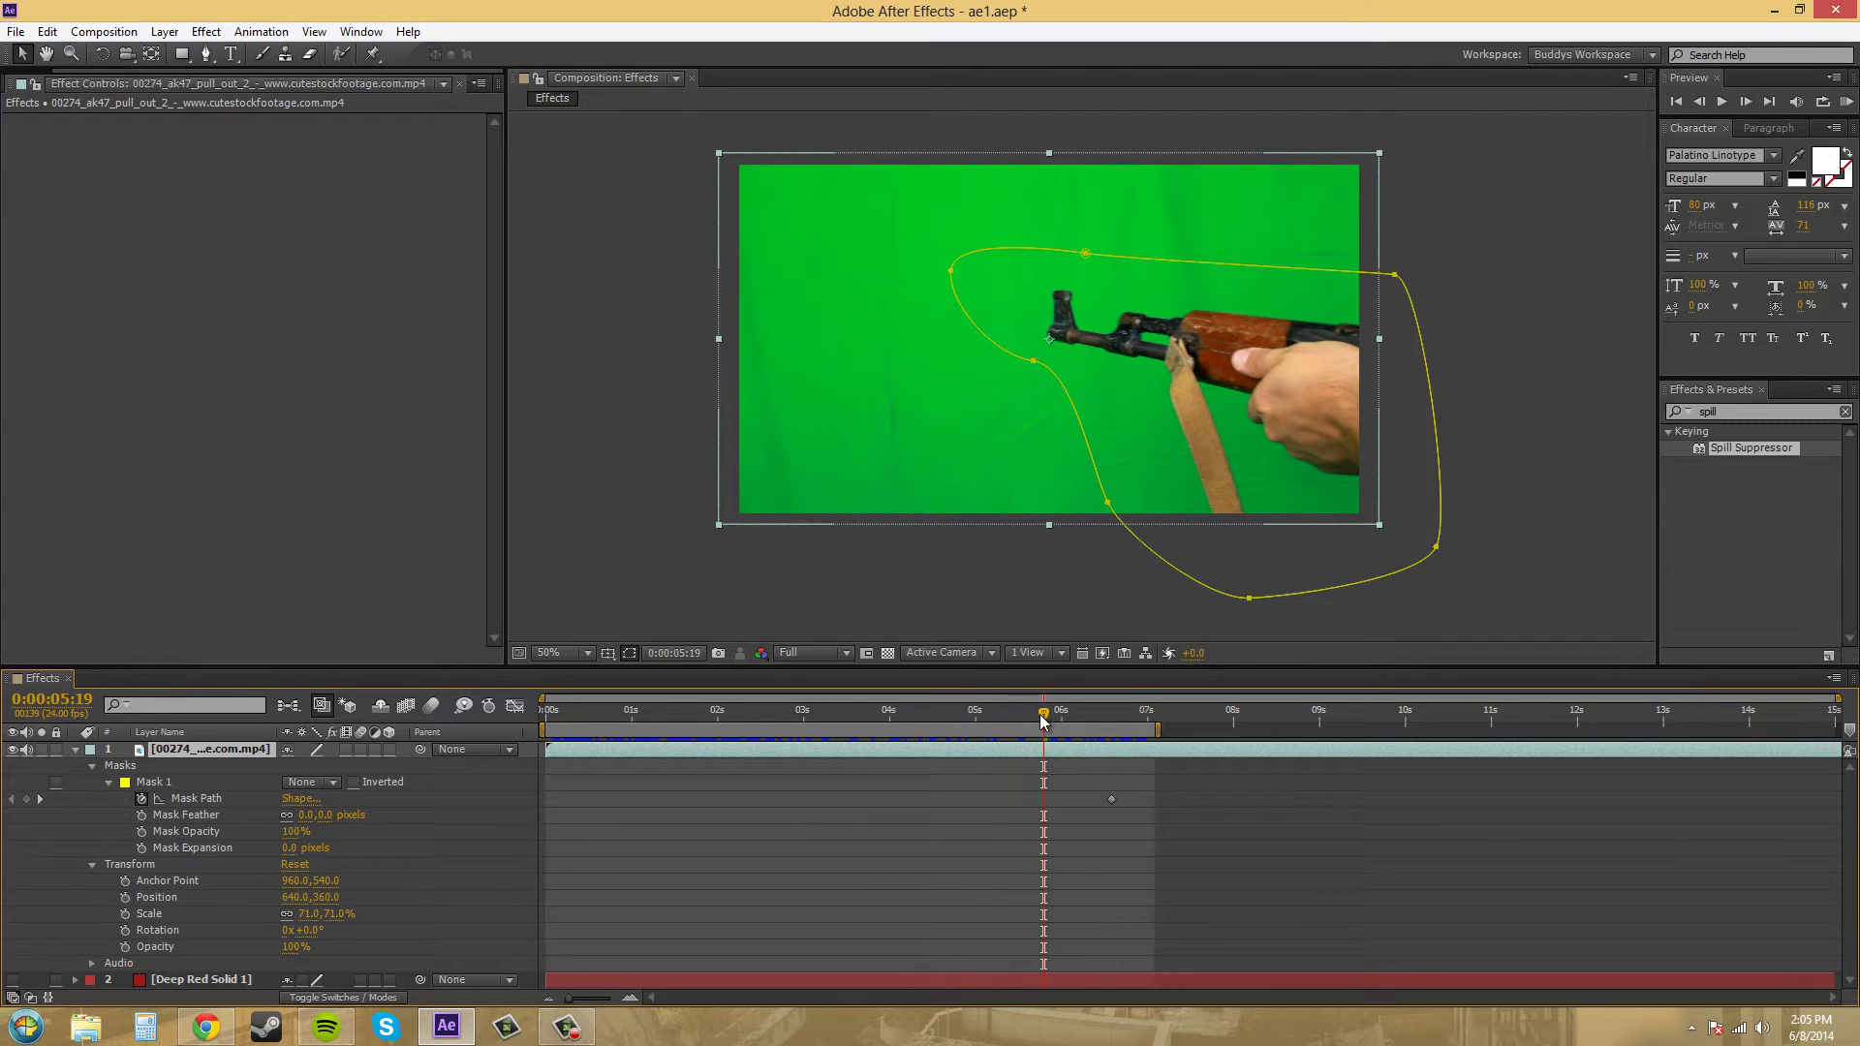
Step: Scrub the timeline and inspect the frame at 100% zoom, then return to the full view
{"action": "mouse_move", "coordinate": [1043, 722]}
{"action": "left_mouse_down"}
{"action": "mouse_move", "coordinate": [624, 711]}
{"action": "mouse_move", "coordinate": [1043, 756]}
{"action": "left_mouse_up"}
{"action": "key", "text": "period"}
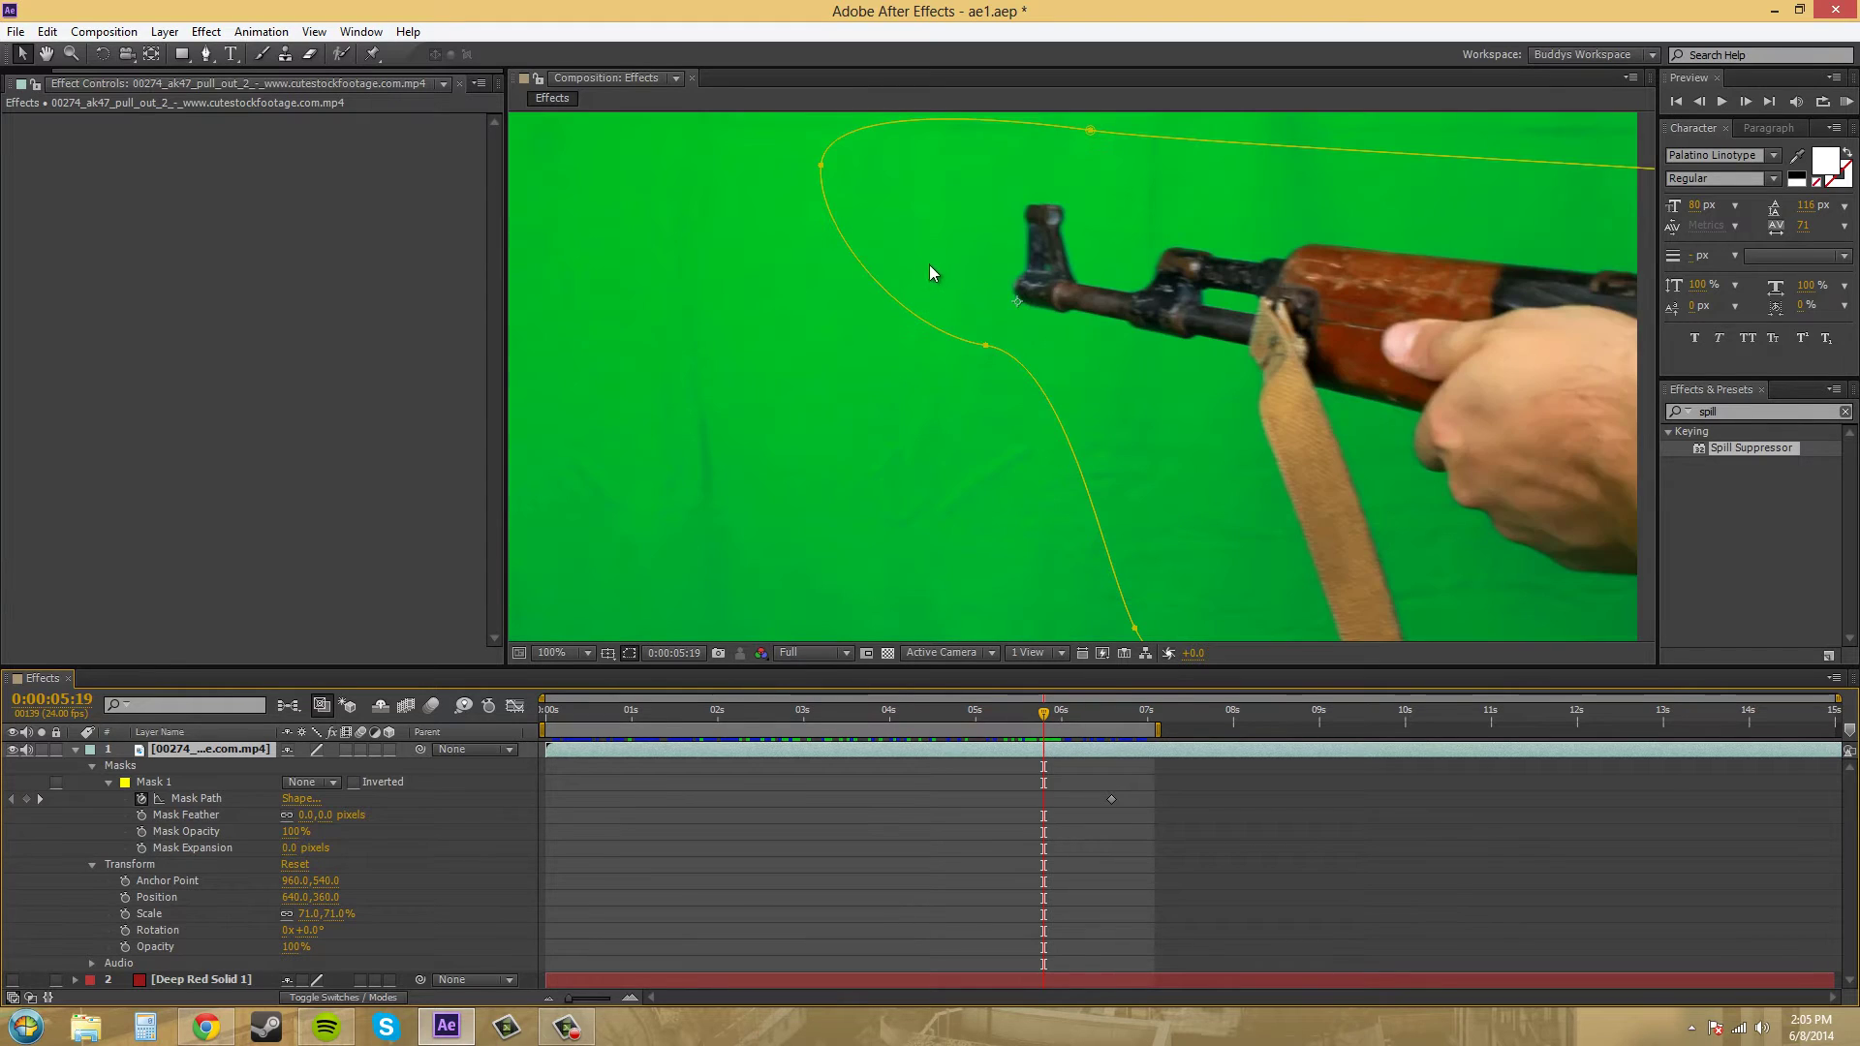
{"action": "left_click_drag", "start_coordinate": [912, 293], "coordinate": [1031, 523]}
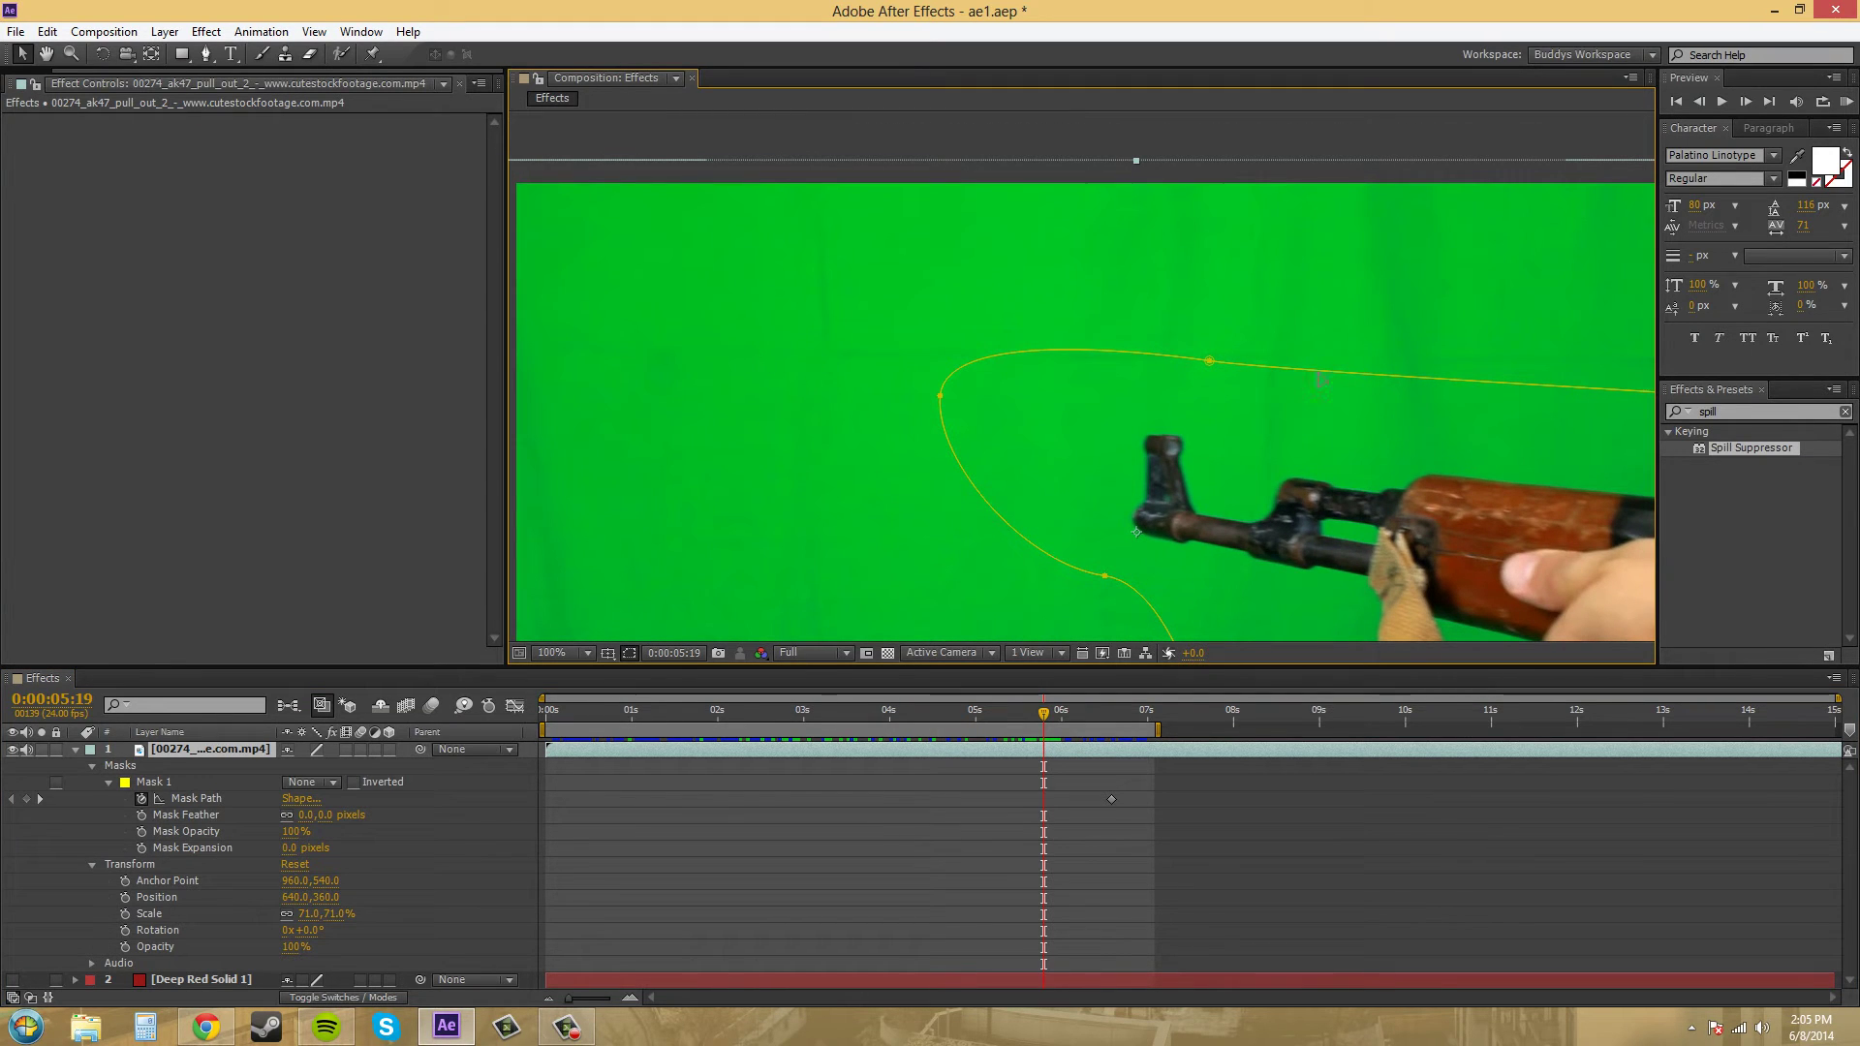
{"action": "scroll", "coordinate": [1333, 386], "scroll_direction": "down", "scroll_amount": 5}
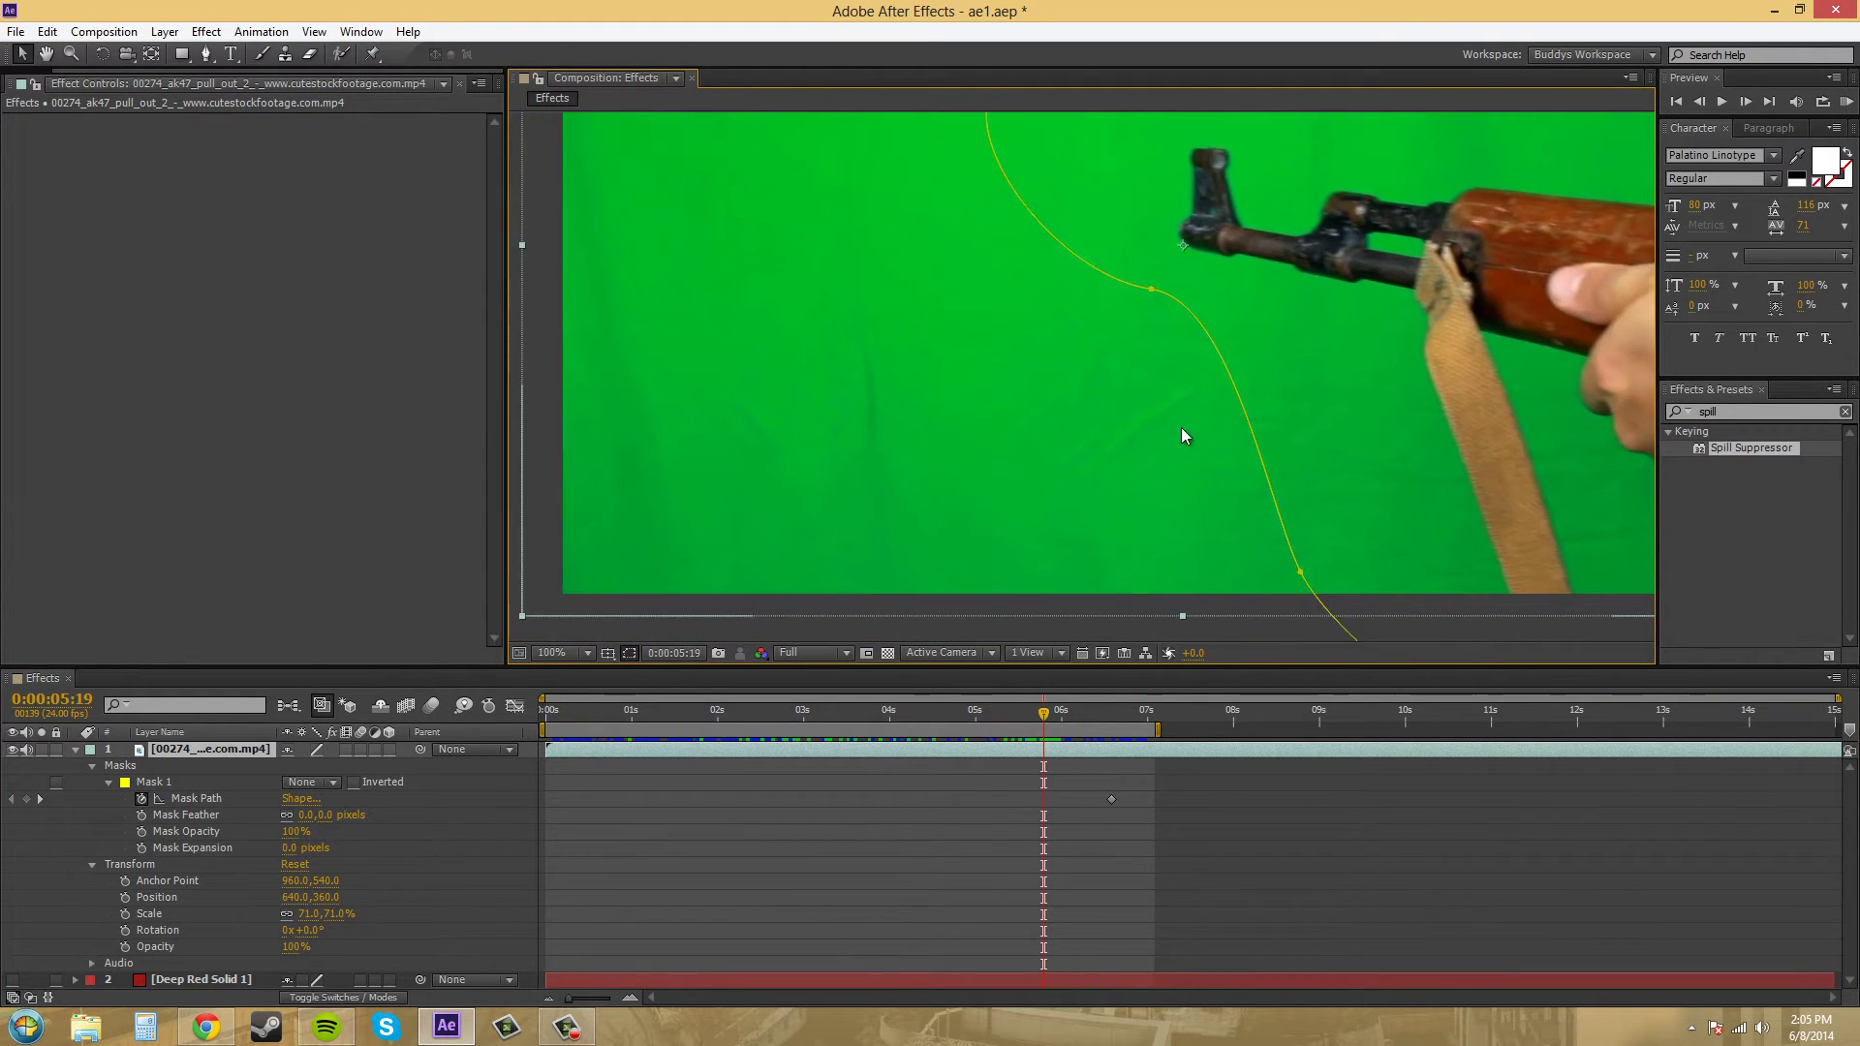
{"action": "key", "text": "comma"}
{"action": "left_click_drag", "start_coordinate": [1064, 469], "coordinate": [974, 542]}
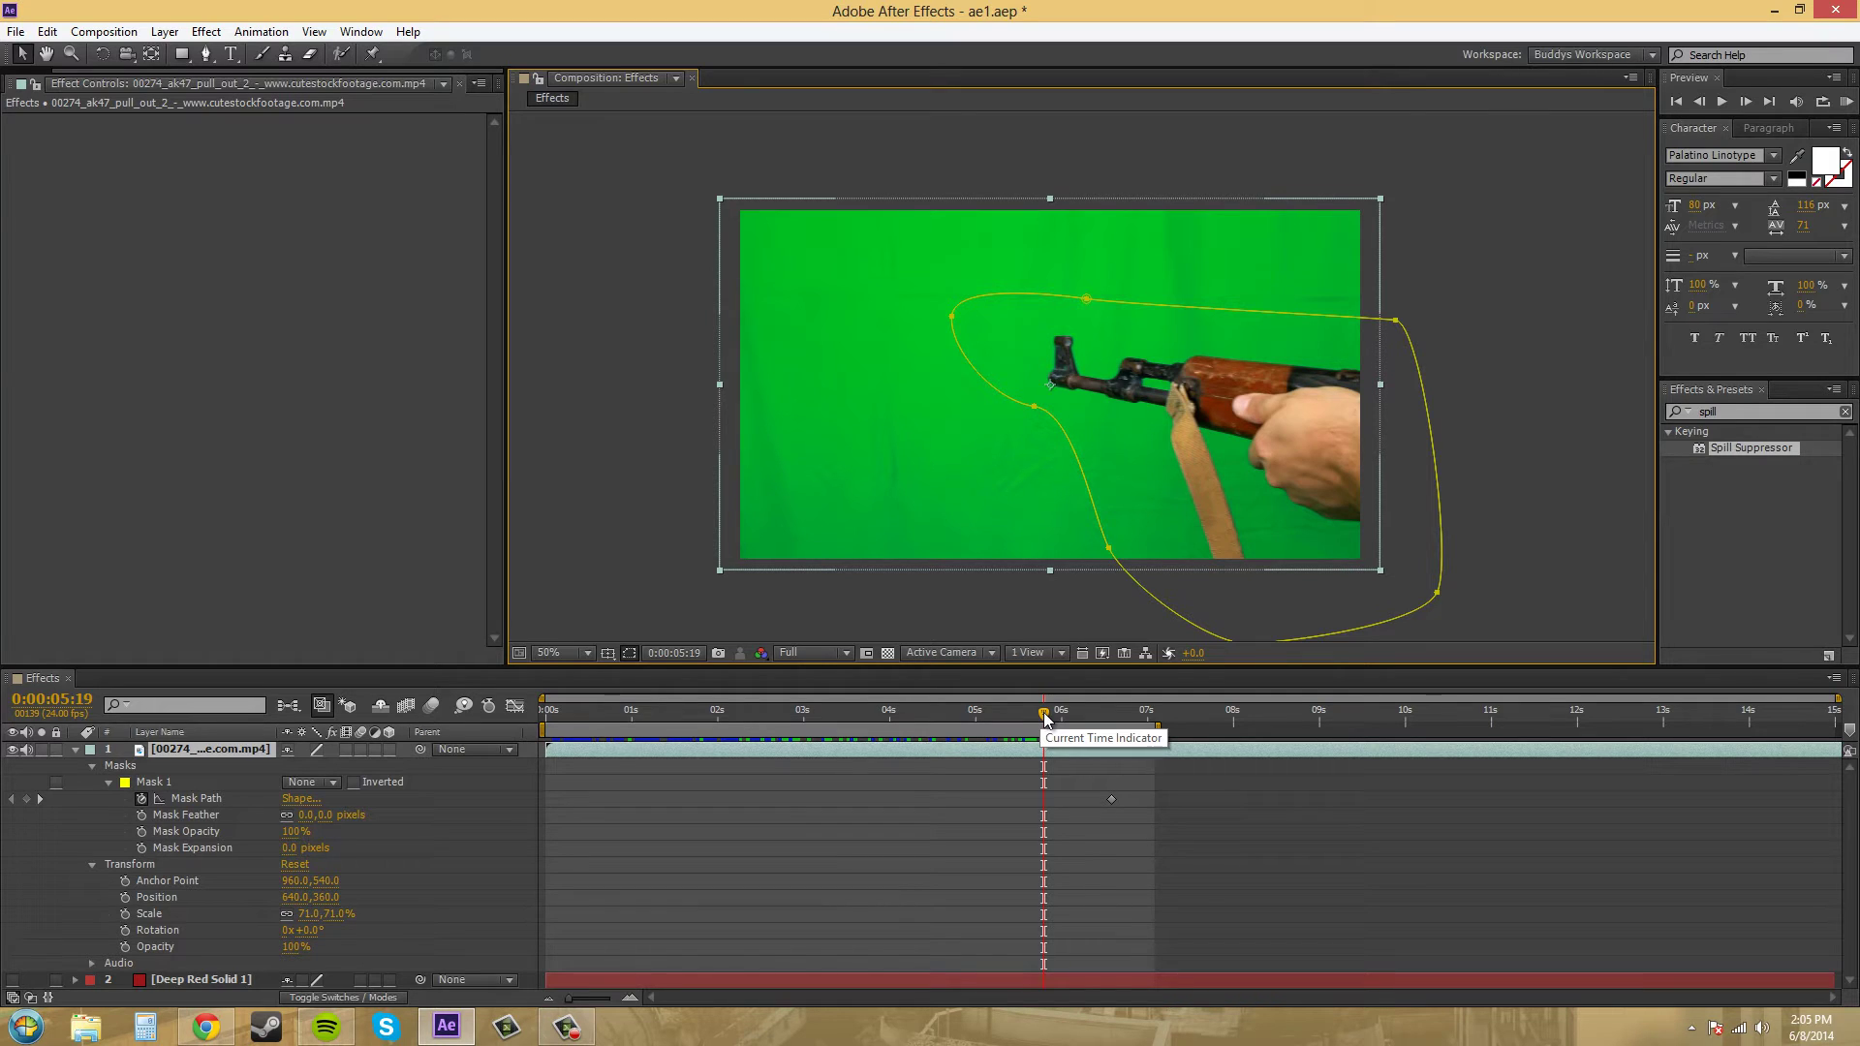
{"action": "left_click_drag", "start_coordinate": [1045, 718], "coordinate": [1003, 764]}
{"action": "left_click", "coordinate": [310, 782]}
{"action": "left_click", "coordinate": [326, 832]}
{"action": "left_click", "coordinate": [322, 783]}
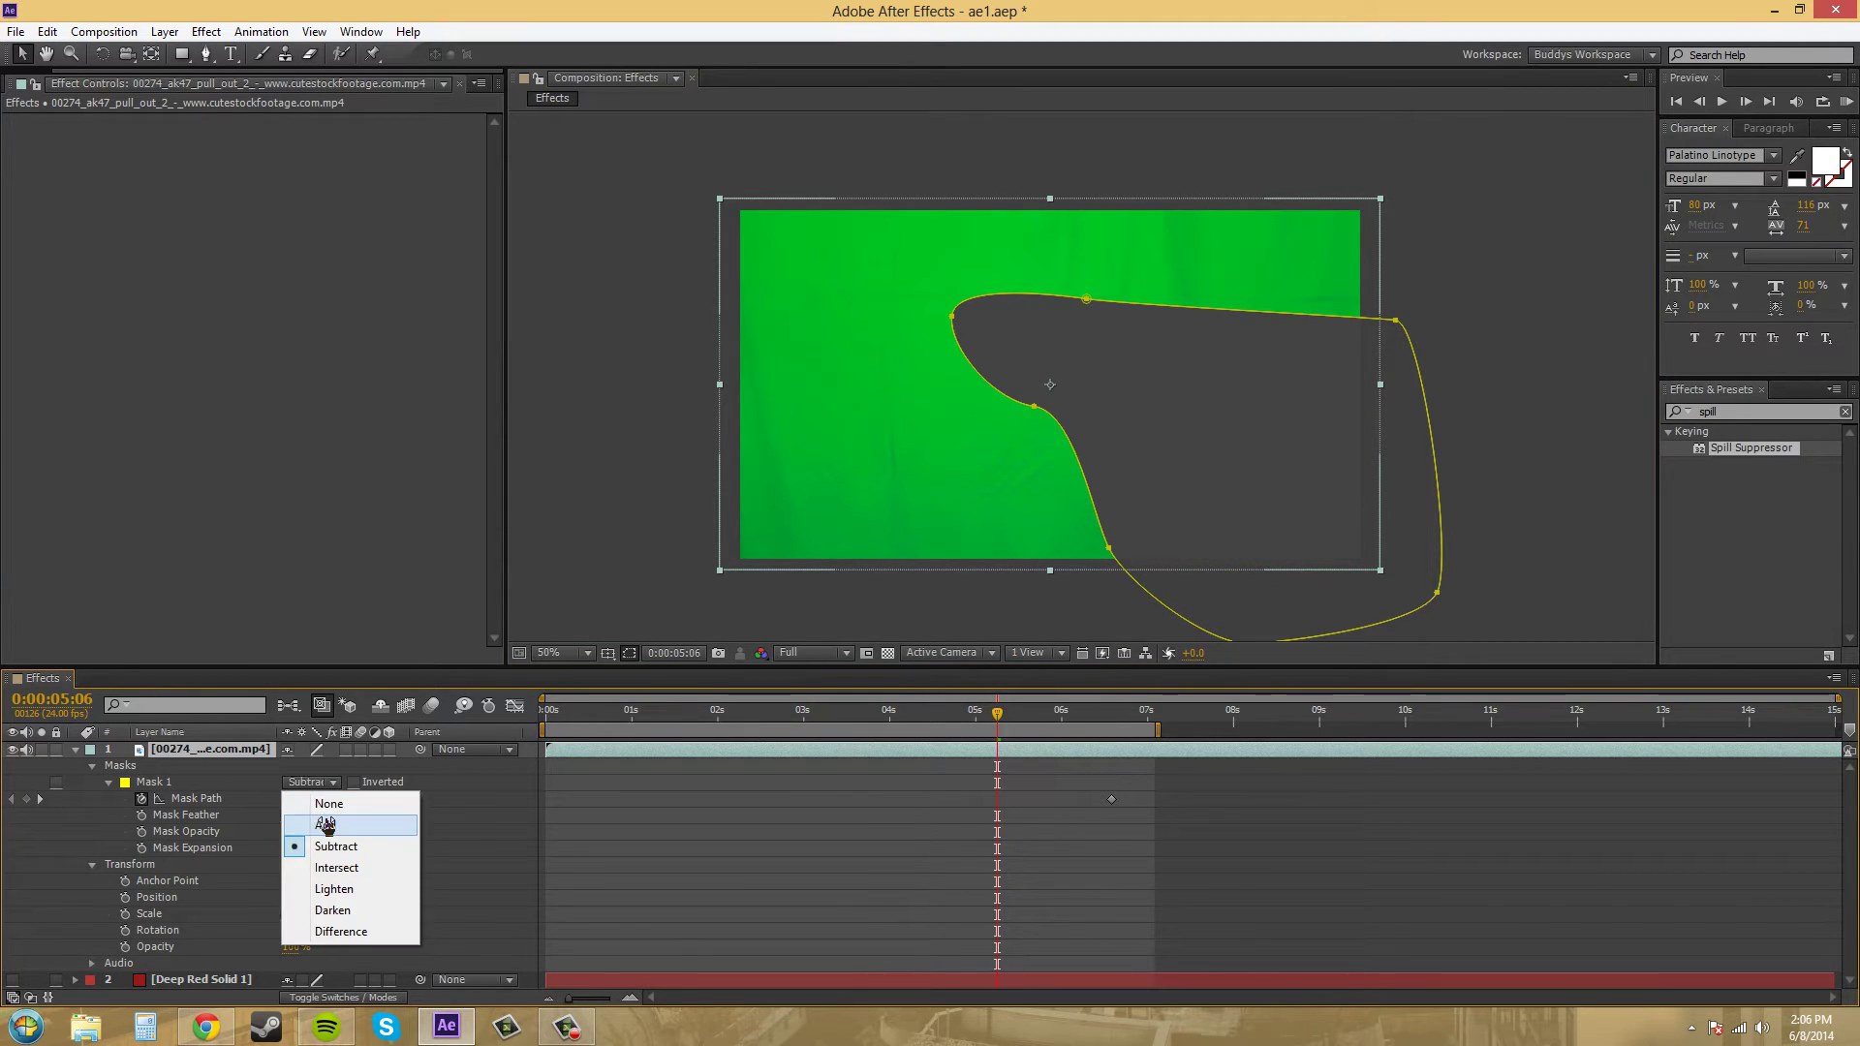
{"action": "left_click", "coordinate": [311, 821]}
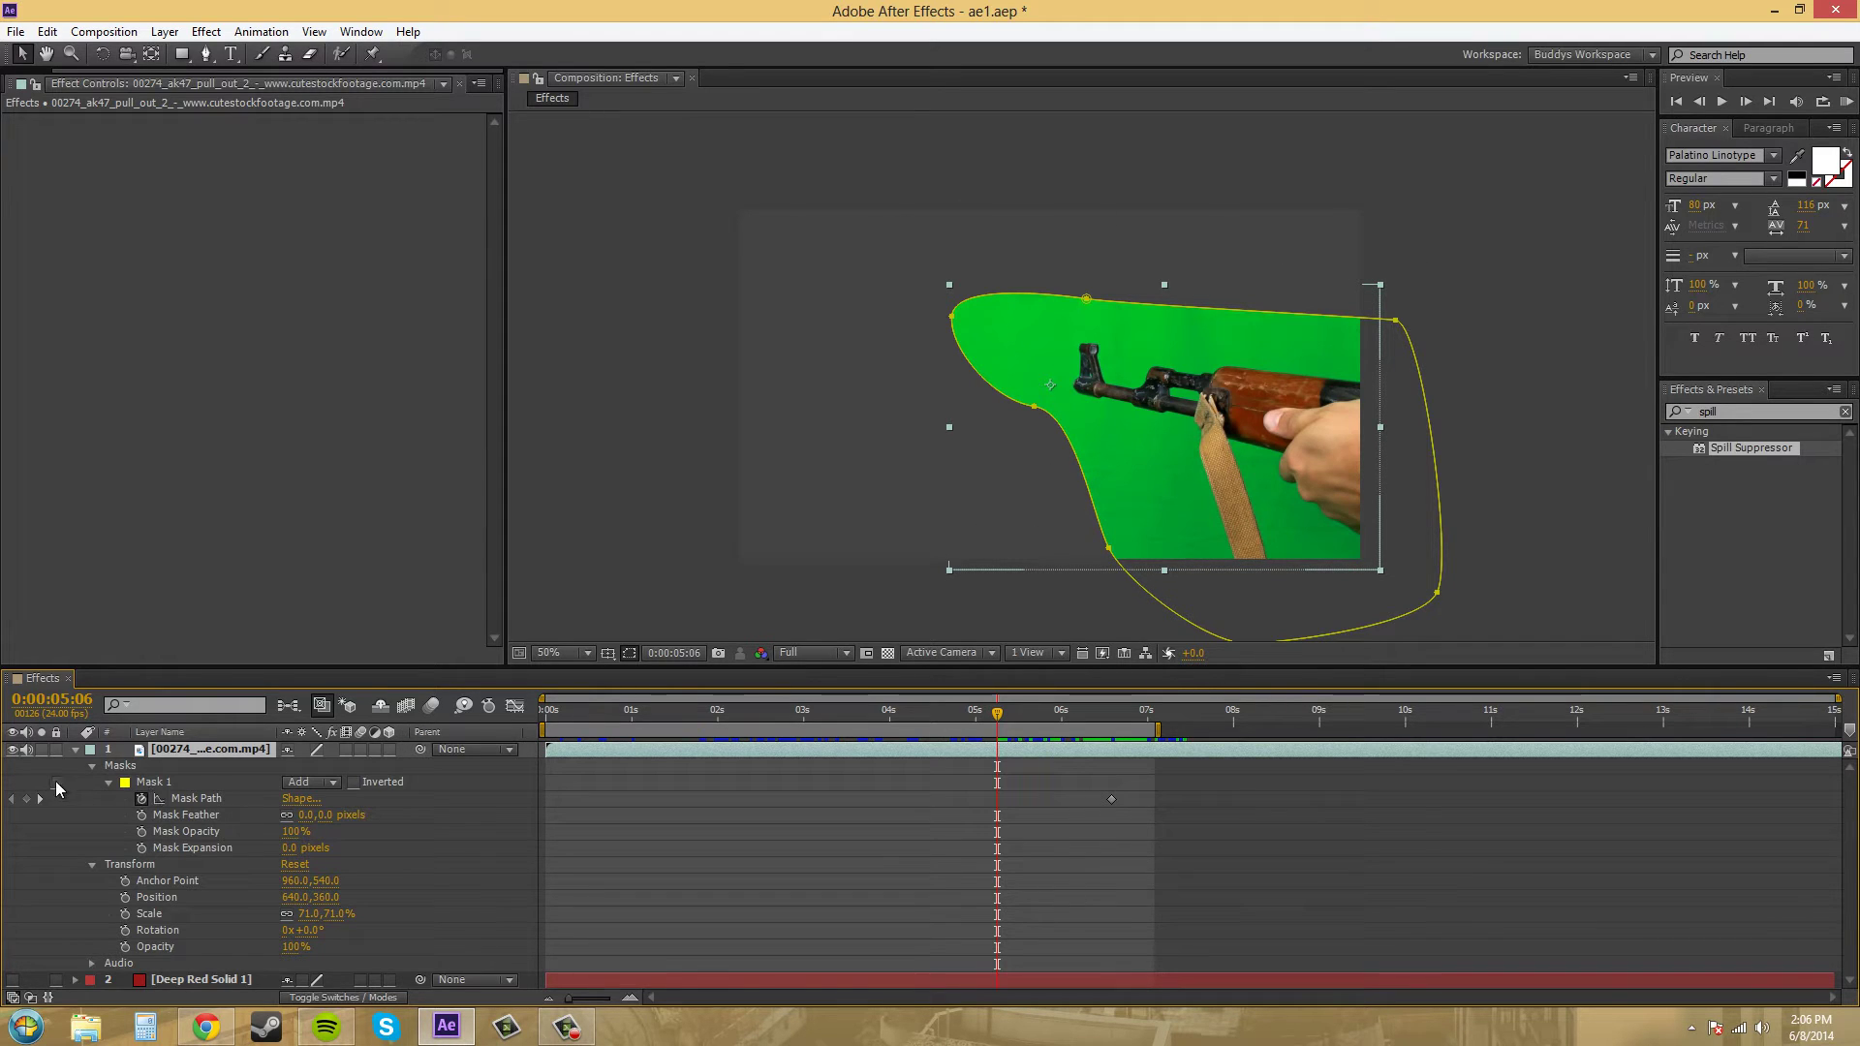
{"action": "left_click", "coordinate": [316, 785]}
{"action": "left_click", "coordinate": [322, 690]}
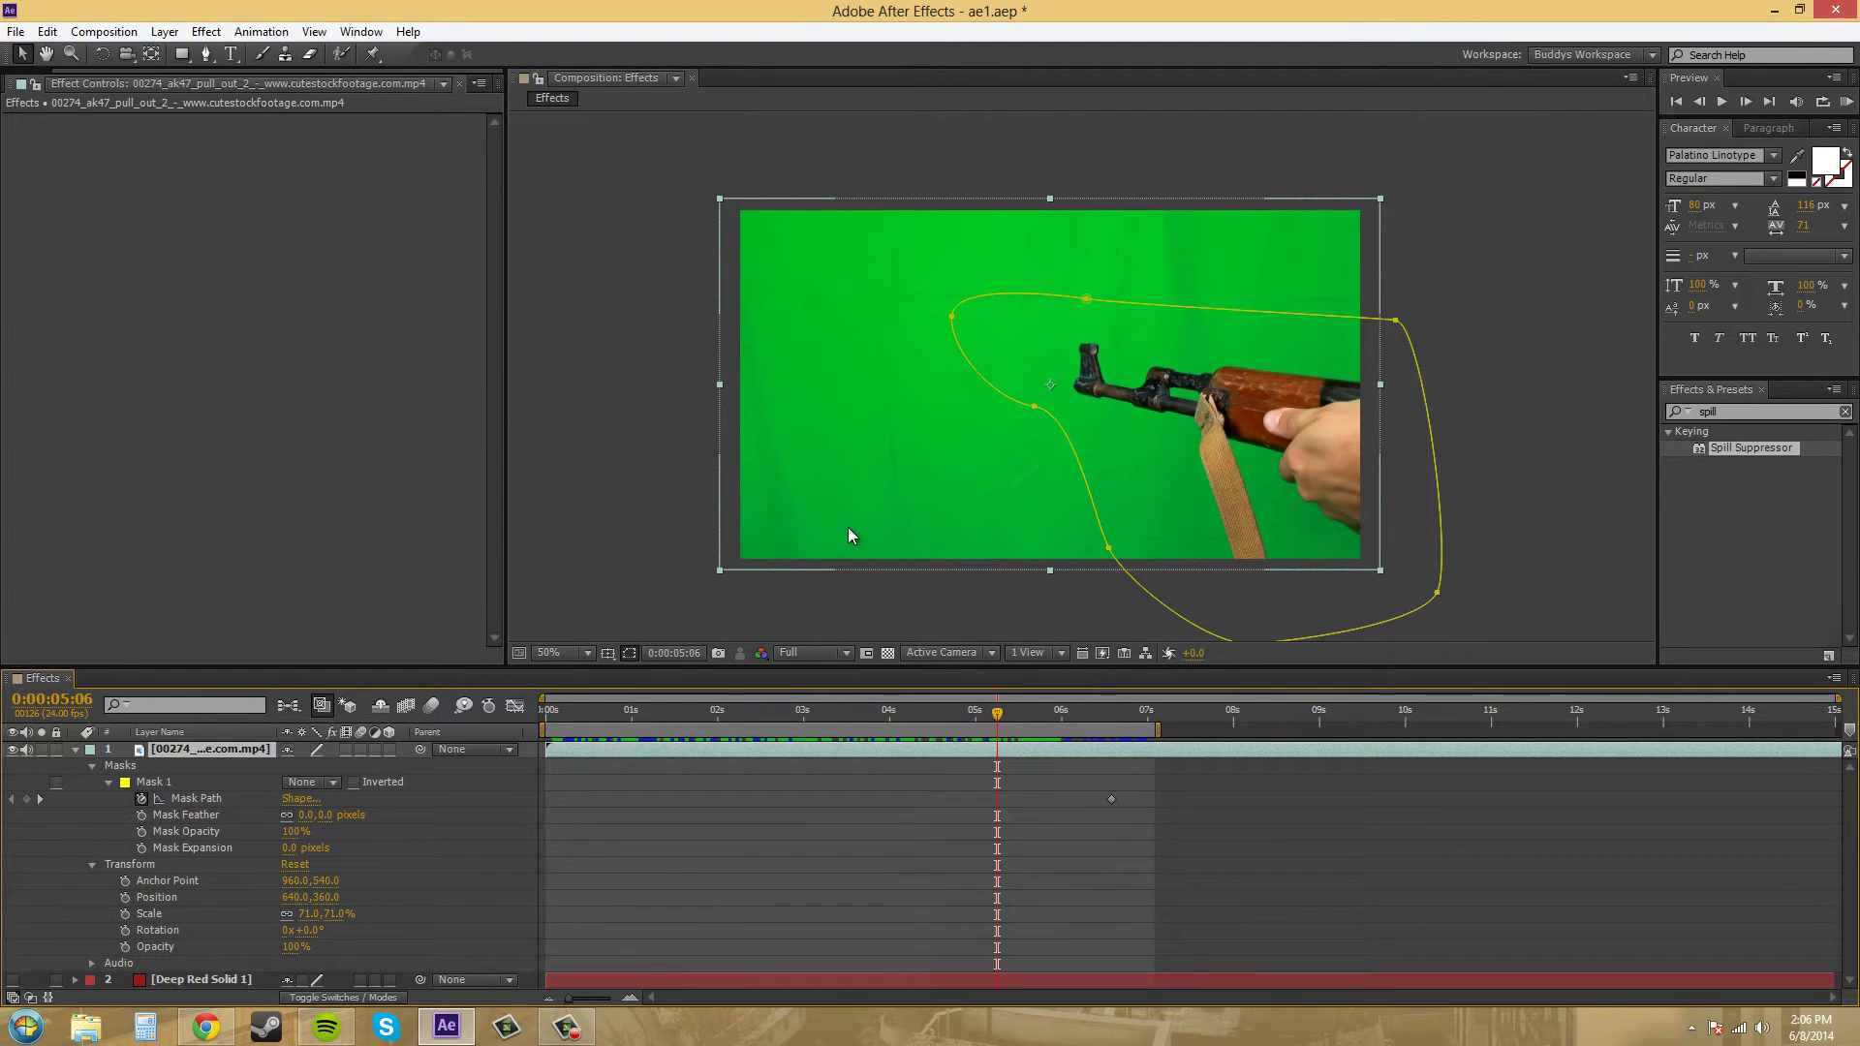
{"action": "scroll", "coordinate": [847, 527], "scroll_direction": "up", "scroll_amount": 2}
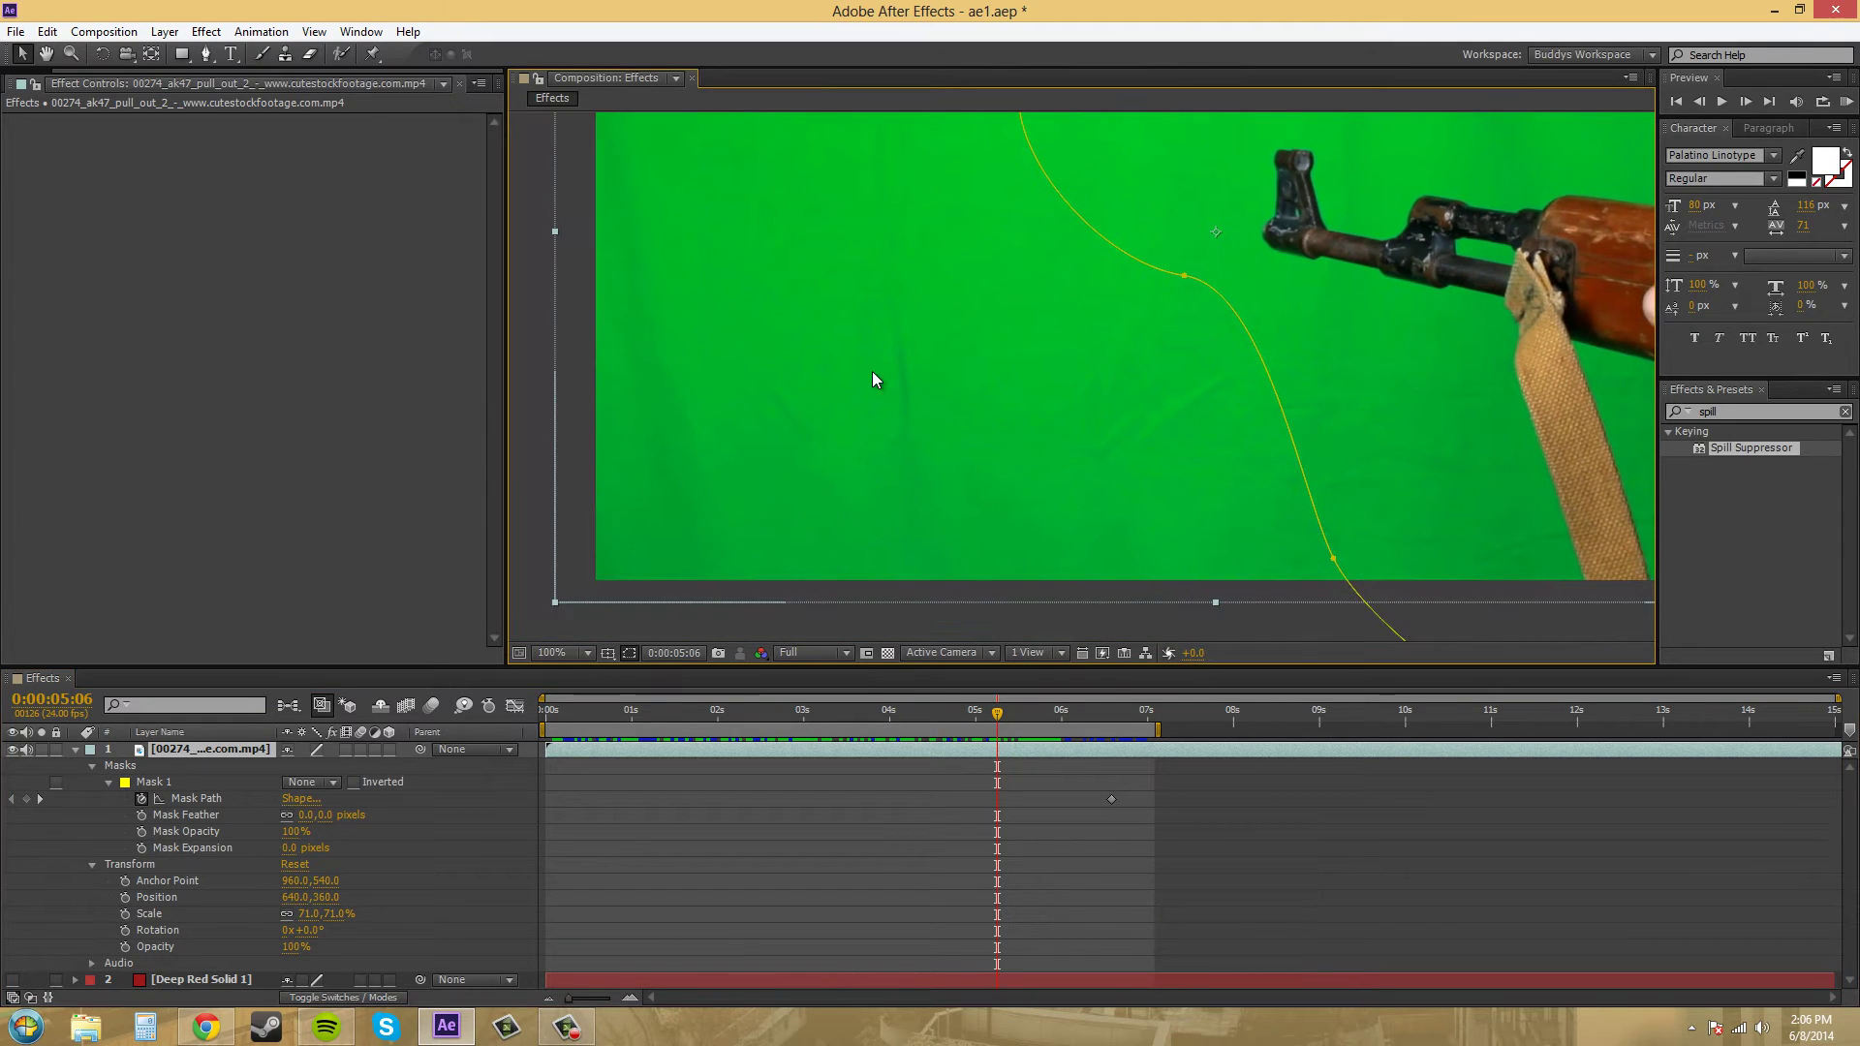
{"action": "scroll", "coordinate": [926, 329], "scroll_direction": "down", "scroll_amount": 2}
{"action": "scroll", "coordinate": [911, 448], "scroll_direction": "up", "scroll_amount": 2}
{"action": "scroll", "coordinate": [1078, 359], "scroll_direction": "up", "scroll_amount": 2}
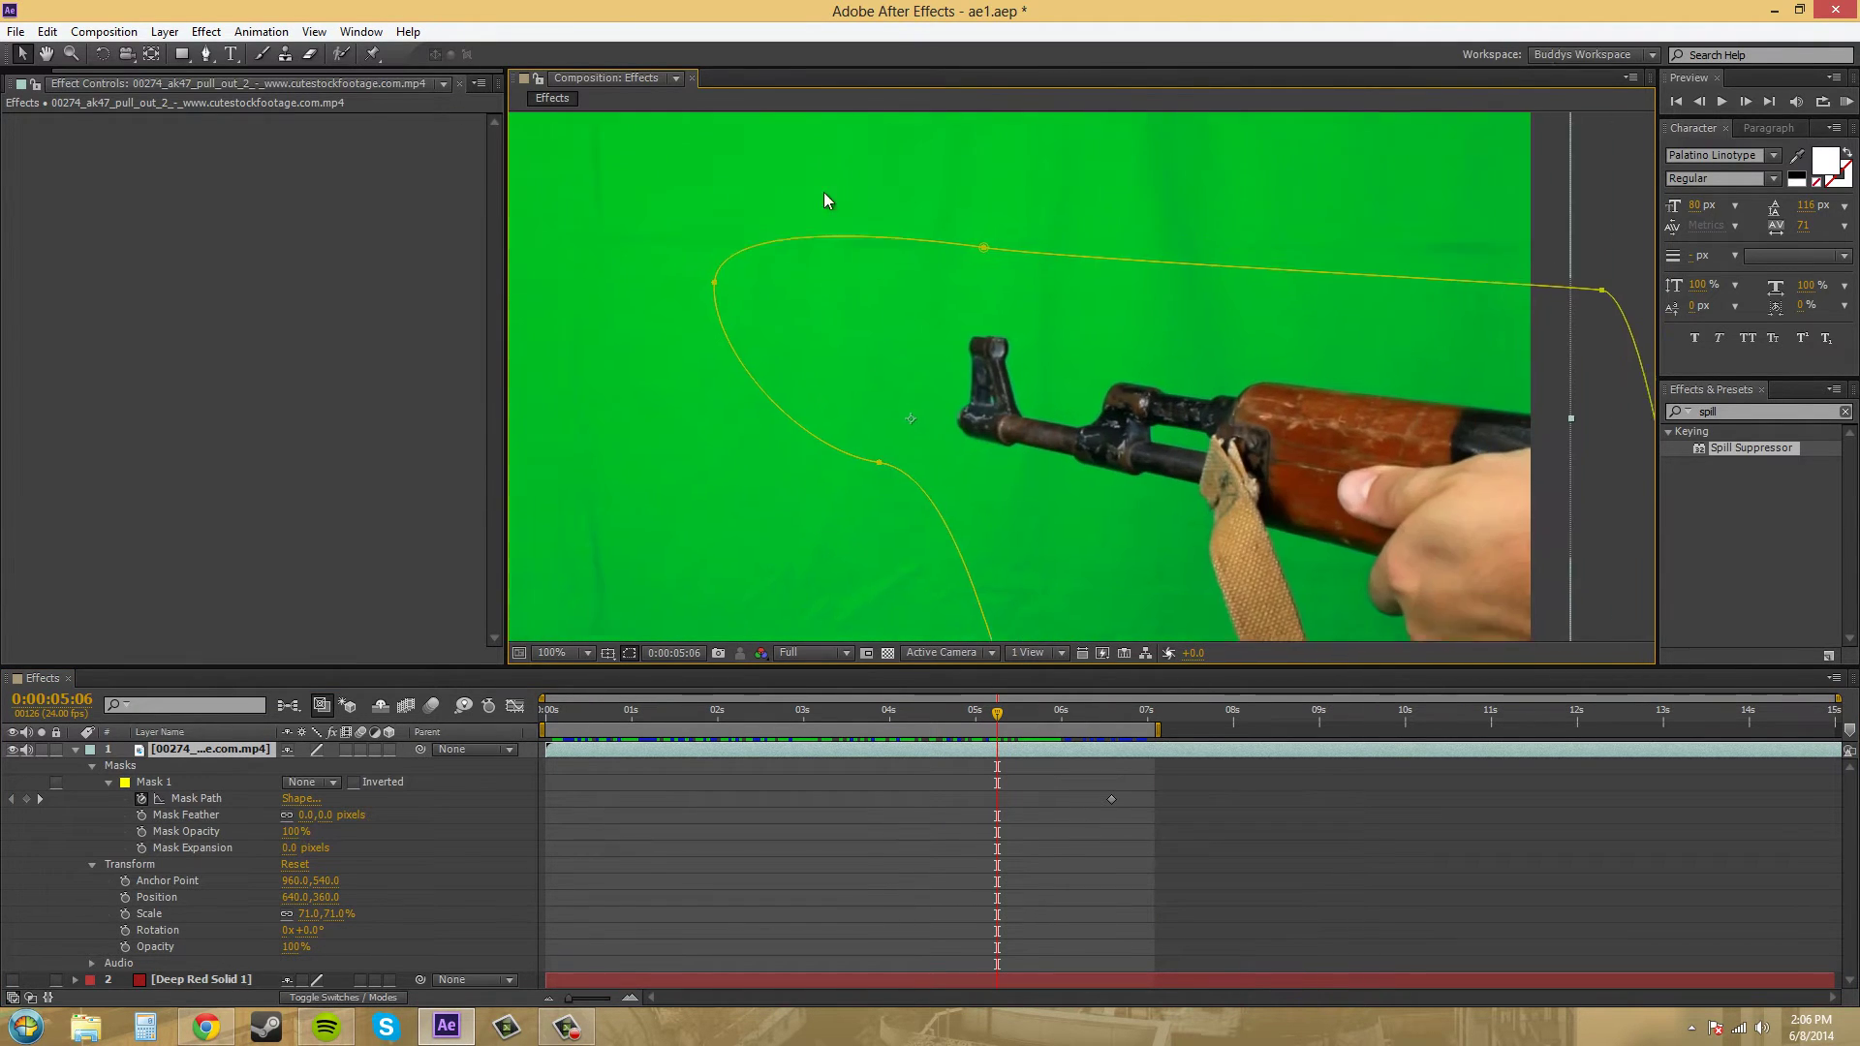
{"action": "scroll", "coordinate": [800, 263], "scroll_direction": "down", "scroll_amount": 3}
{"action": "scroll", "coordinate": [872, 291], "scroll_direction": "up", "scroll_amount": 1}
{"action": "scroll", "coordinate": [969, 281], "scroll_direction": "left", "scroll_amount": 4}
{"action": "scroll", "coordinate": [1149, 270], "scroll_direction": "down", "scroll_amount": 2}
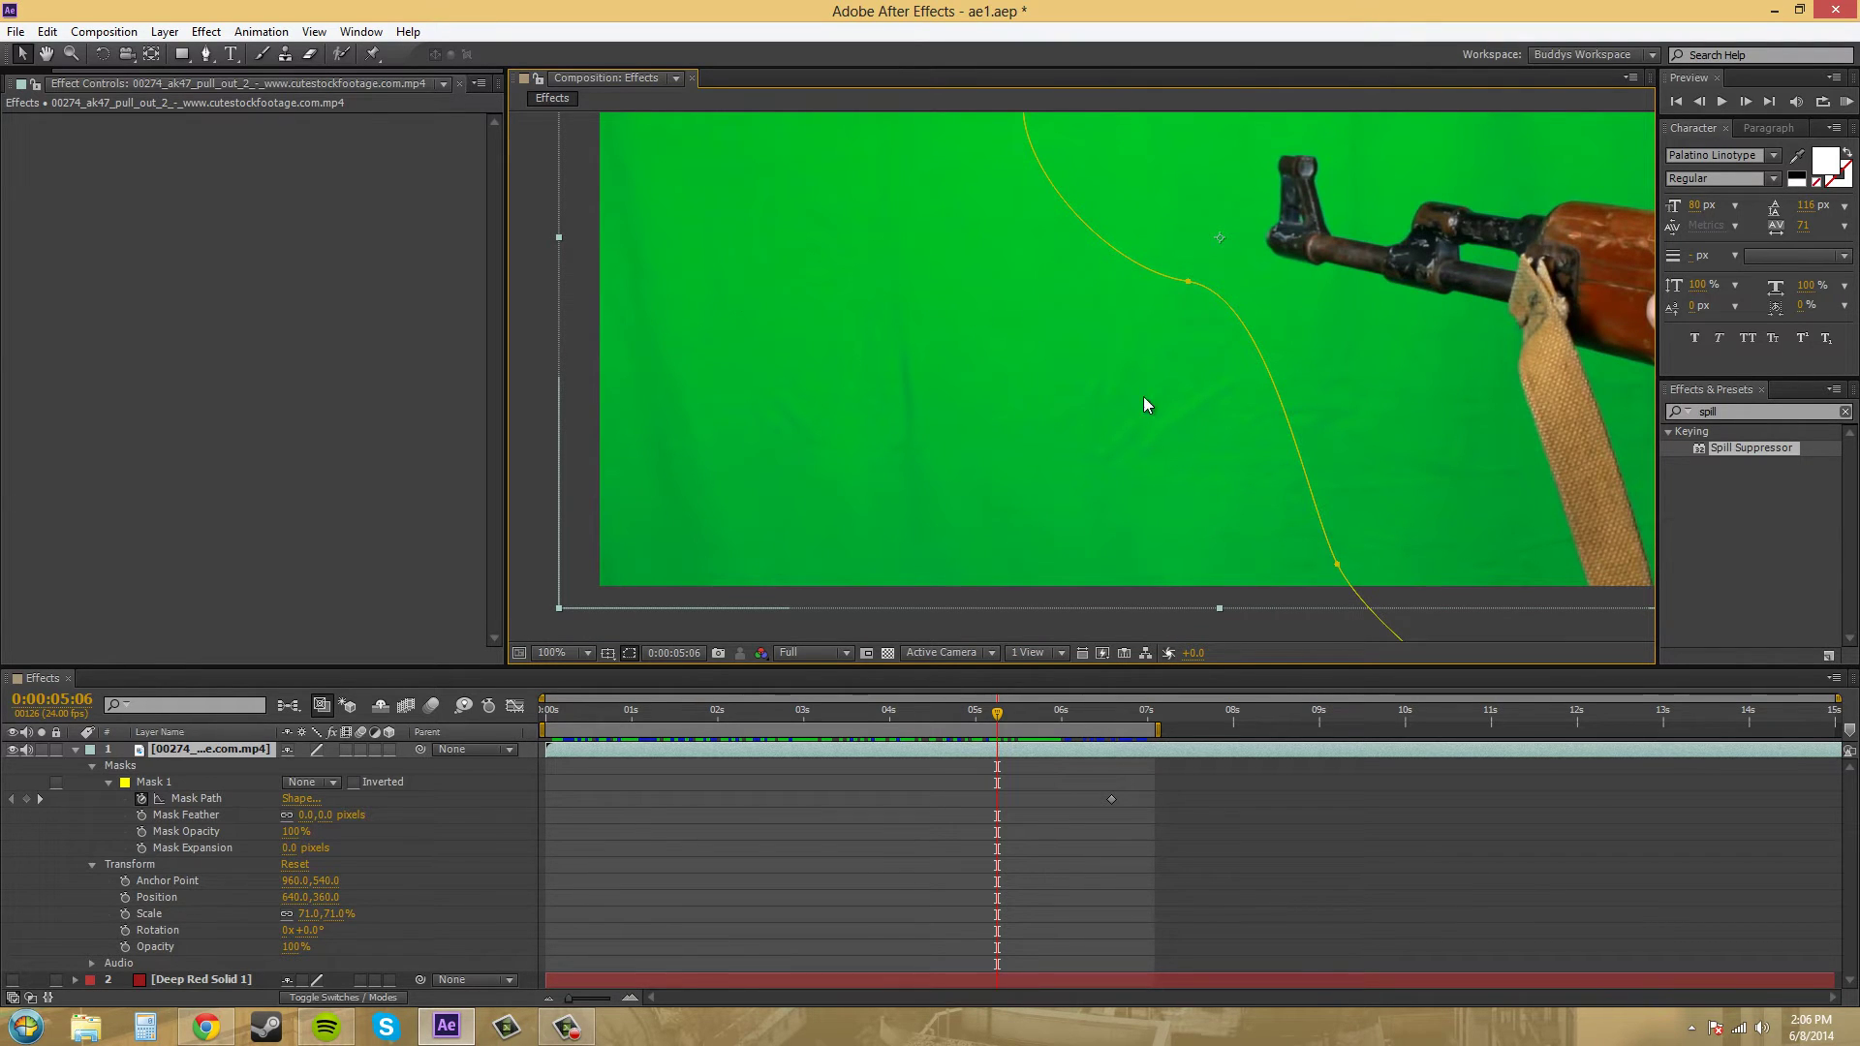
{"action": "left_click_drag", "start_coordinate": [1300, 386], "coordinate": [971, 472]}
{"action": "scroll", "coordinate": [1078, 363], "scroll_direction": "down", "scroll_amount": 3}
{"action": "scroll", "coordinate": [1520, 259], "scroll_direction": "up", "scroll_amount": 3}
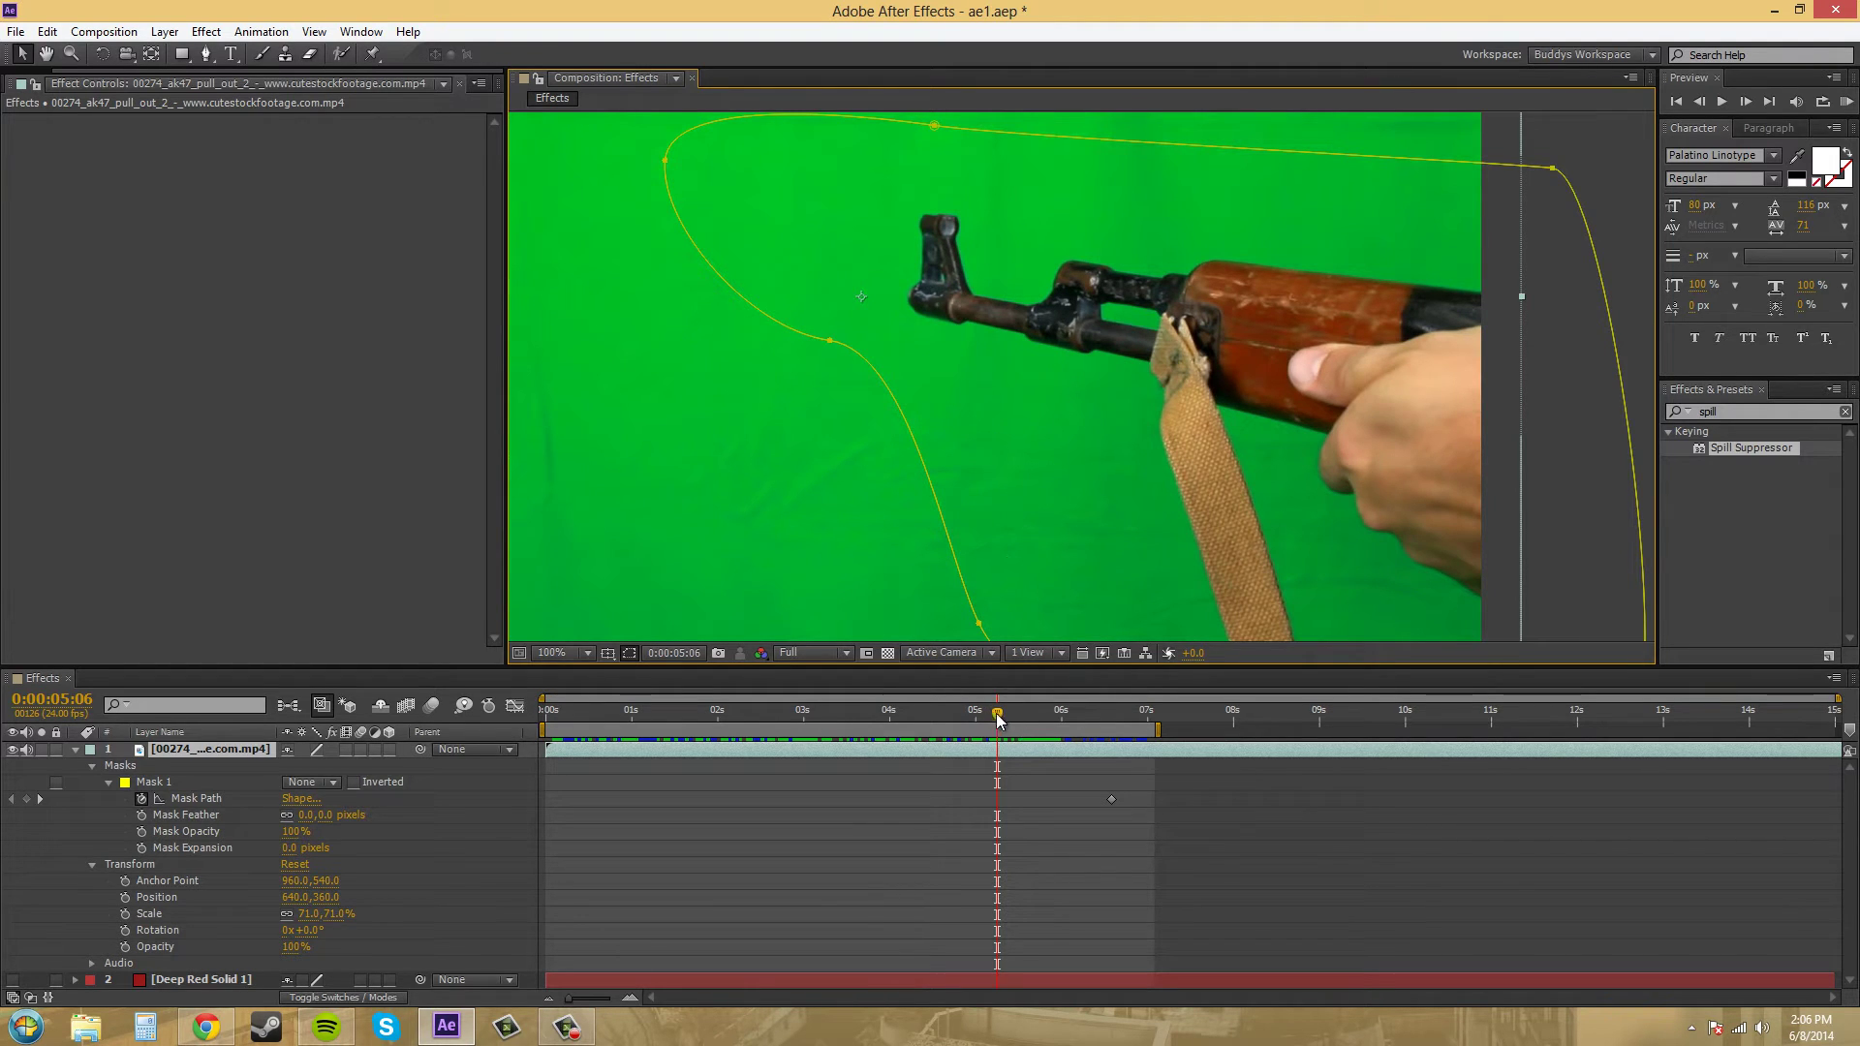
{"action": "left_click_drag", "start_coordinate": [998, 714], "coordinate": [1039, 726]}
{"action": "left_click_drag", "start_coordinate": [792, 367], "coordinate": [867, 397]}
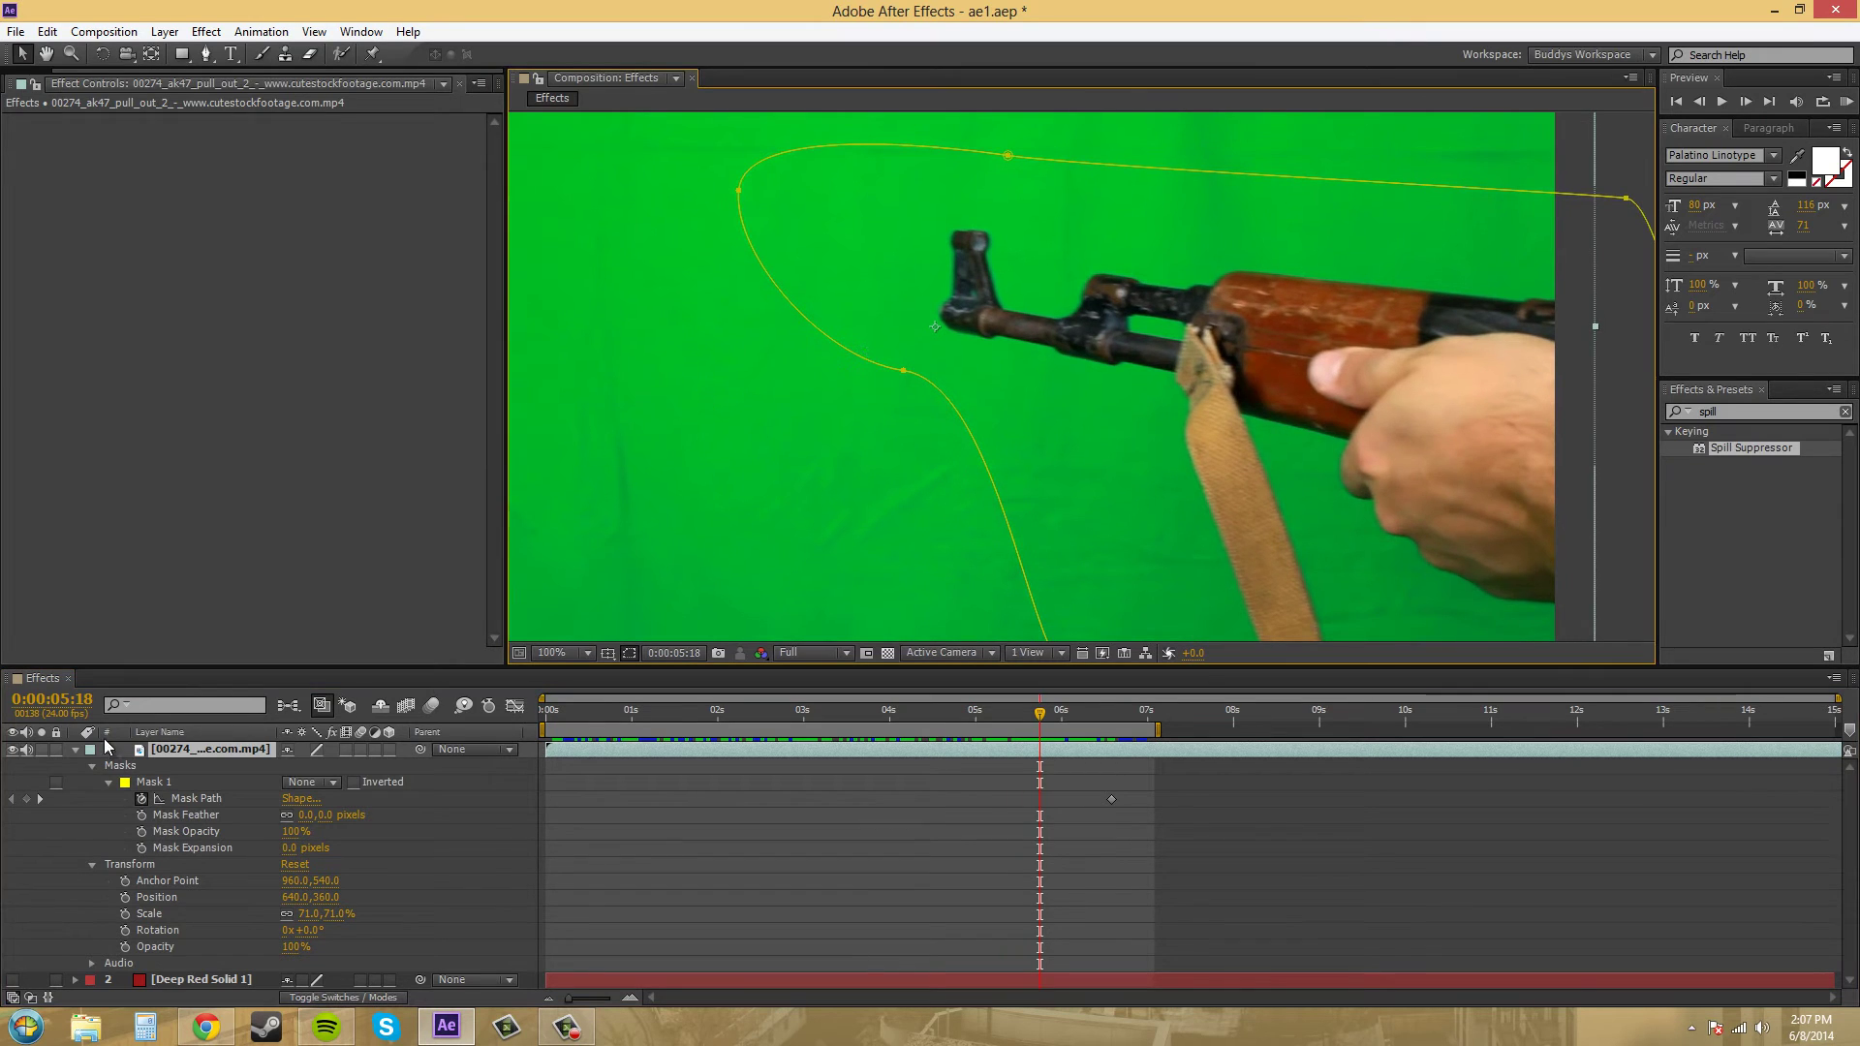
Step: Set Mask 1 back to Add so the garbage mask trims the footage again
{"action": "left_click", "coordinate": [76, 750]}
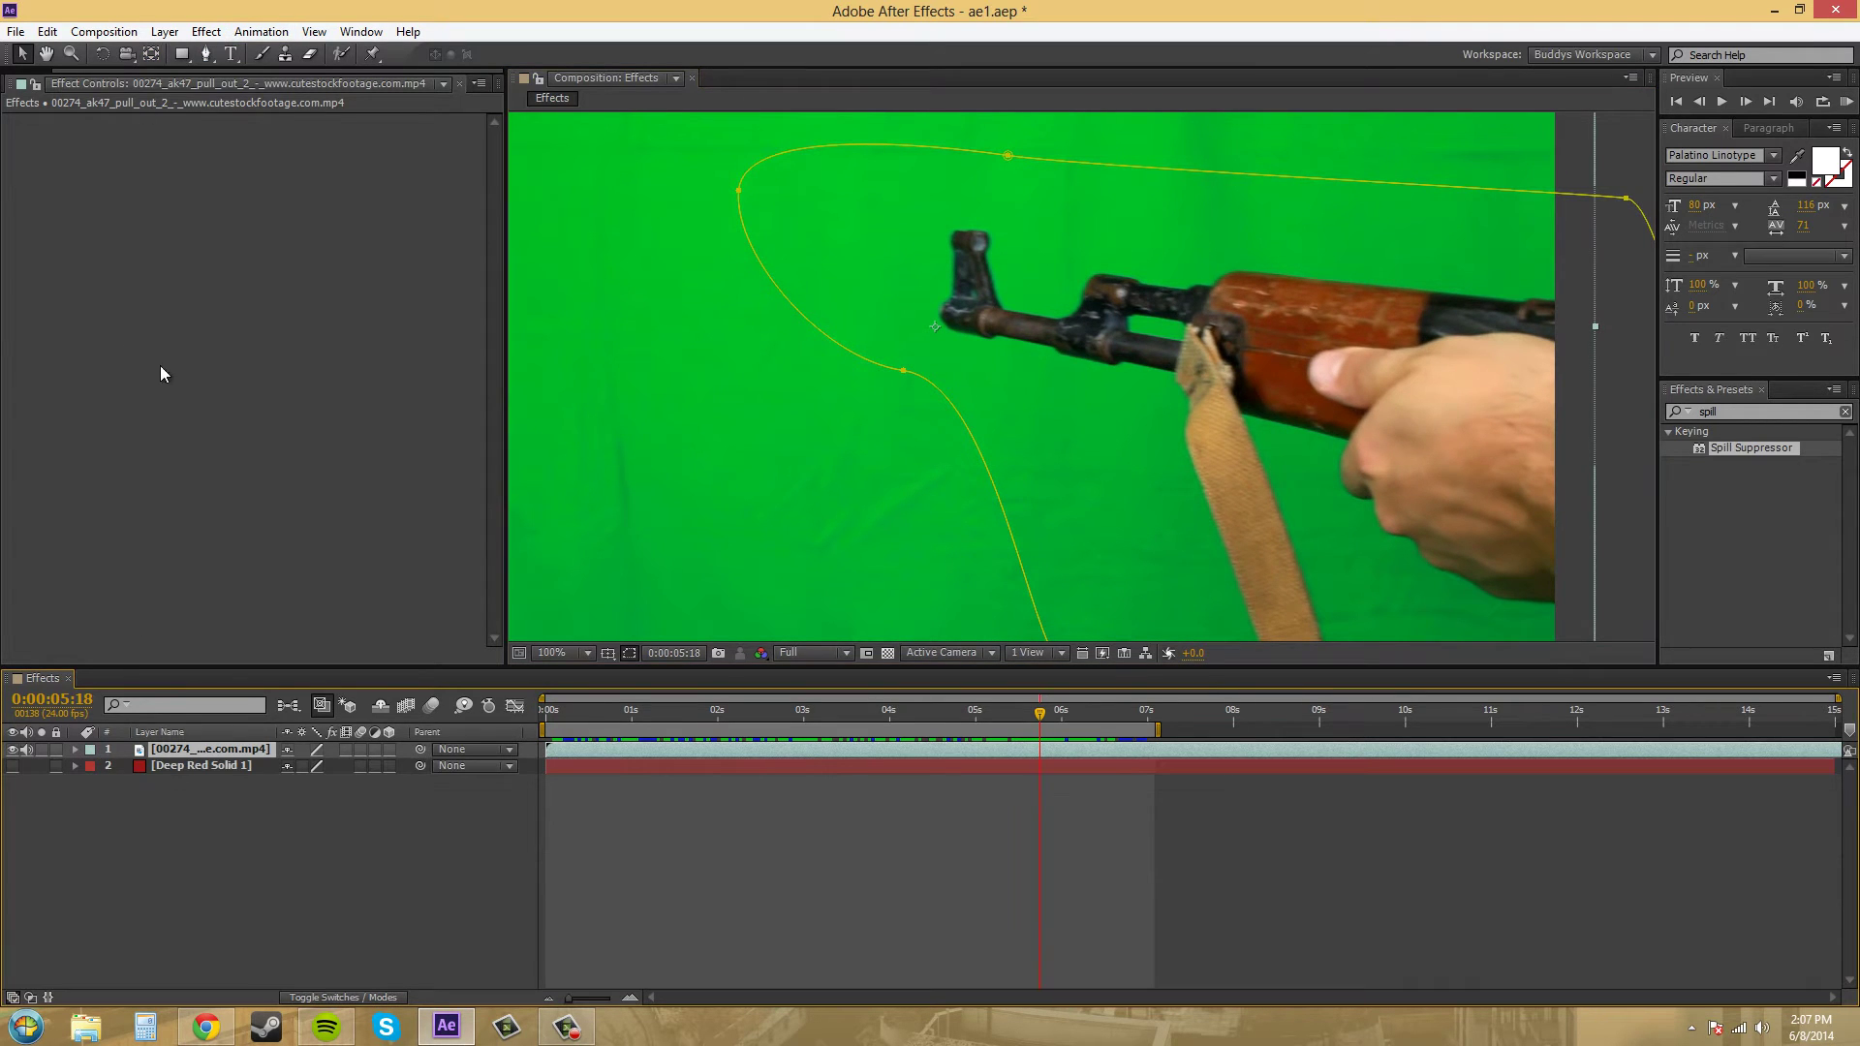
{"action": "left_click", "coordinate": [76, 750]}
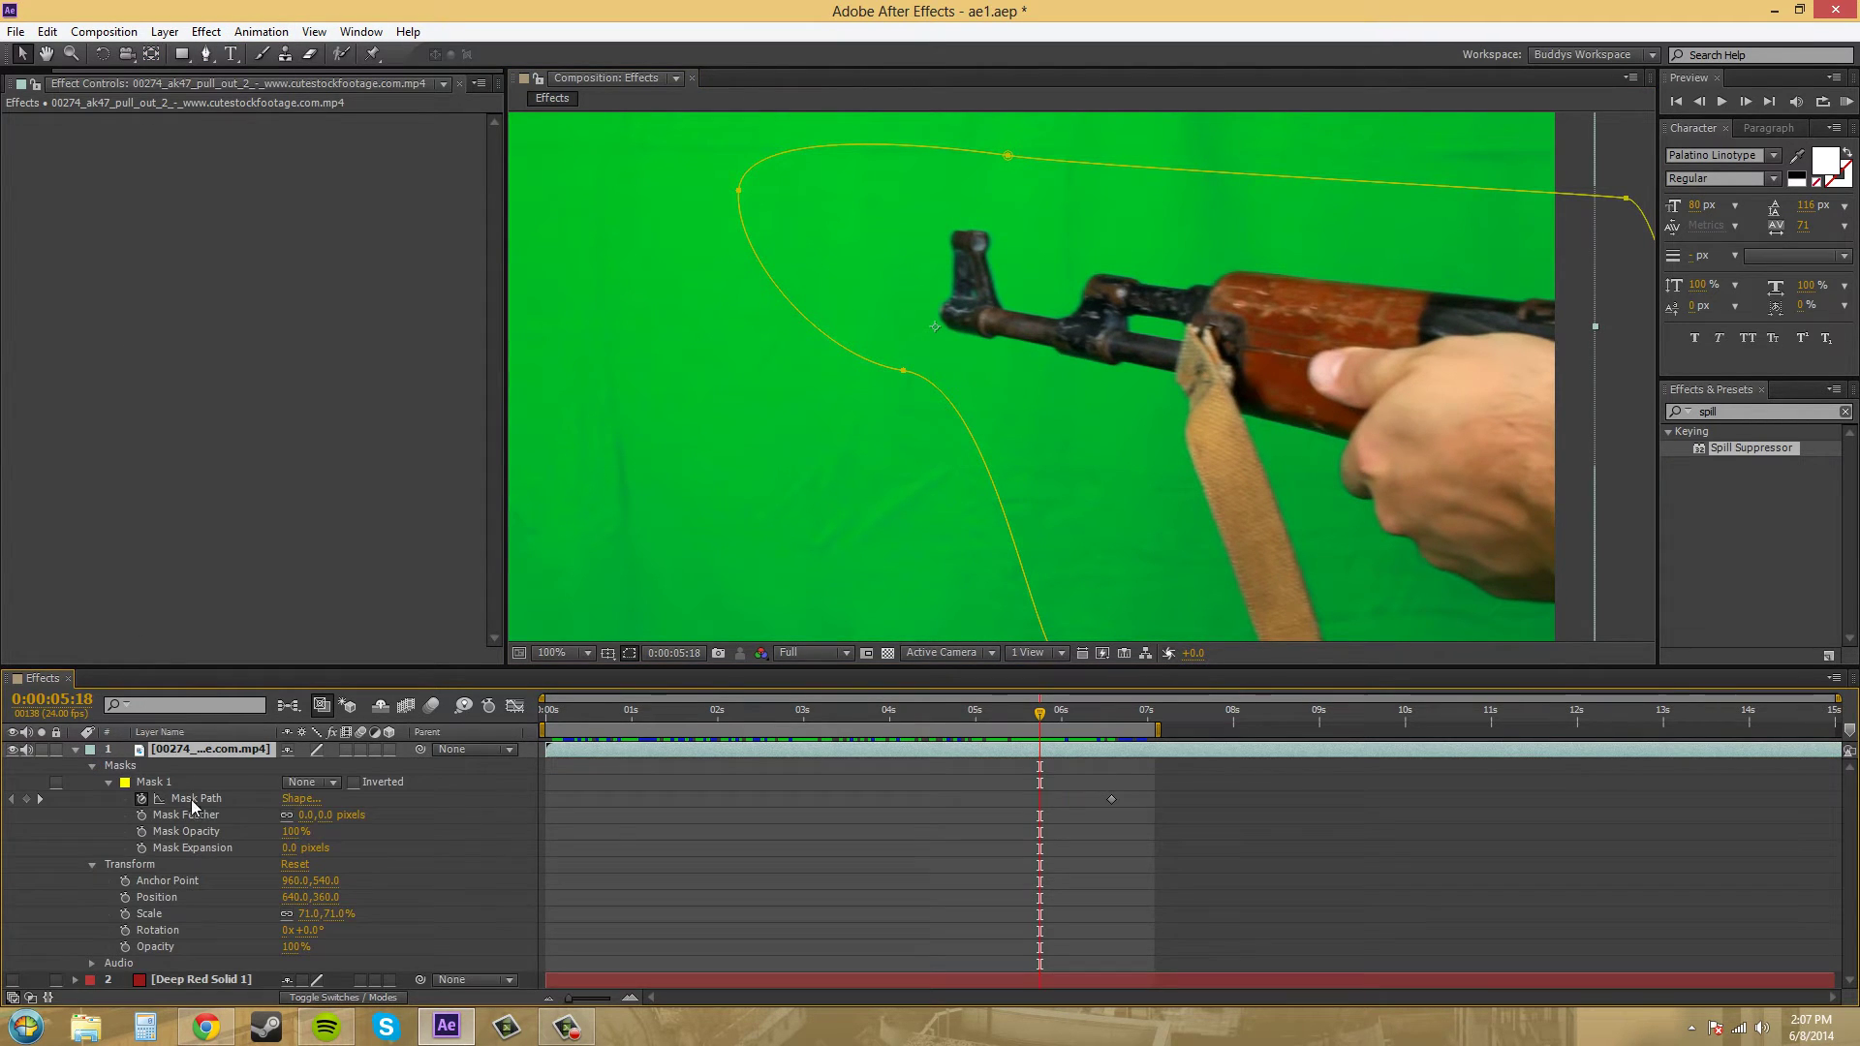
{"action": "left_click", "coordinate": [310, 782]}
{"action": "left_click", "coordinate": [323, 825]}
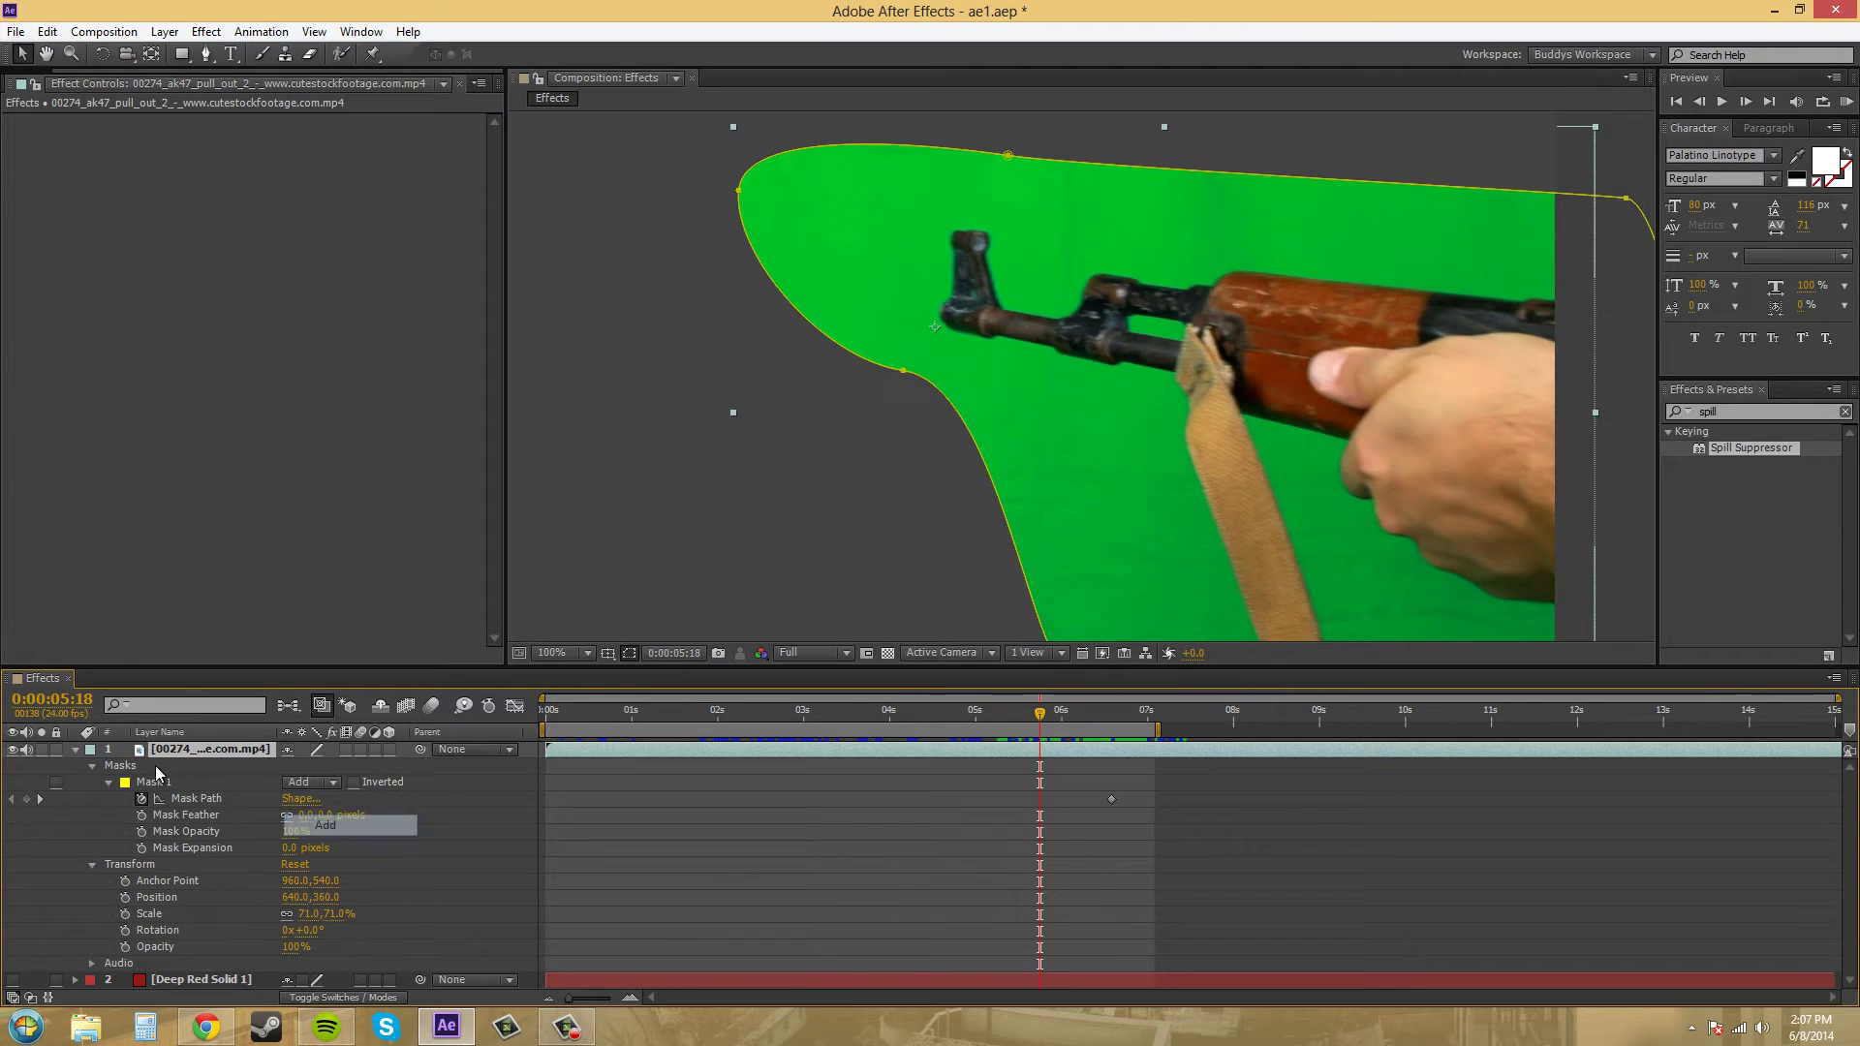
{"action": "left_click", "coordinate": [77, 748]}
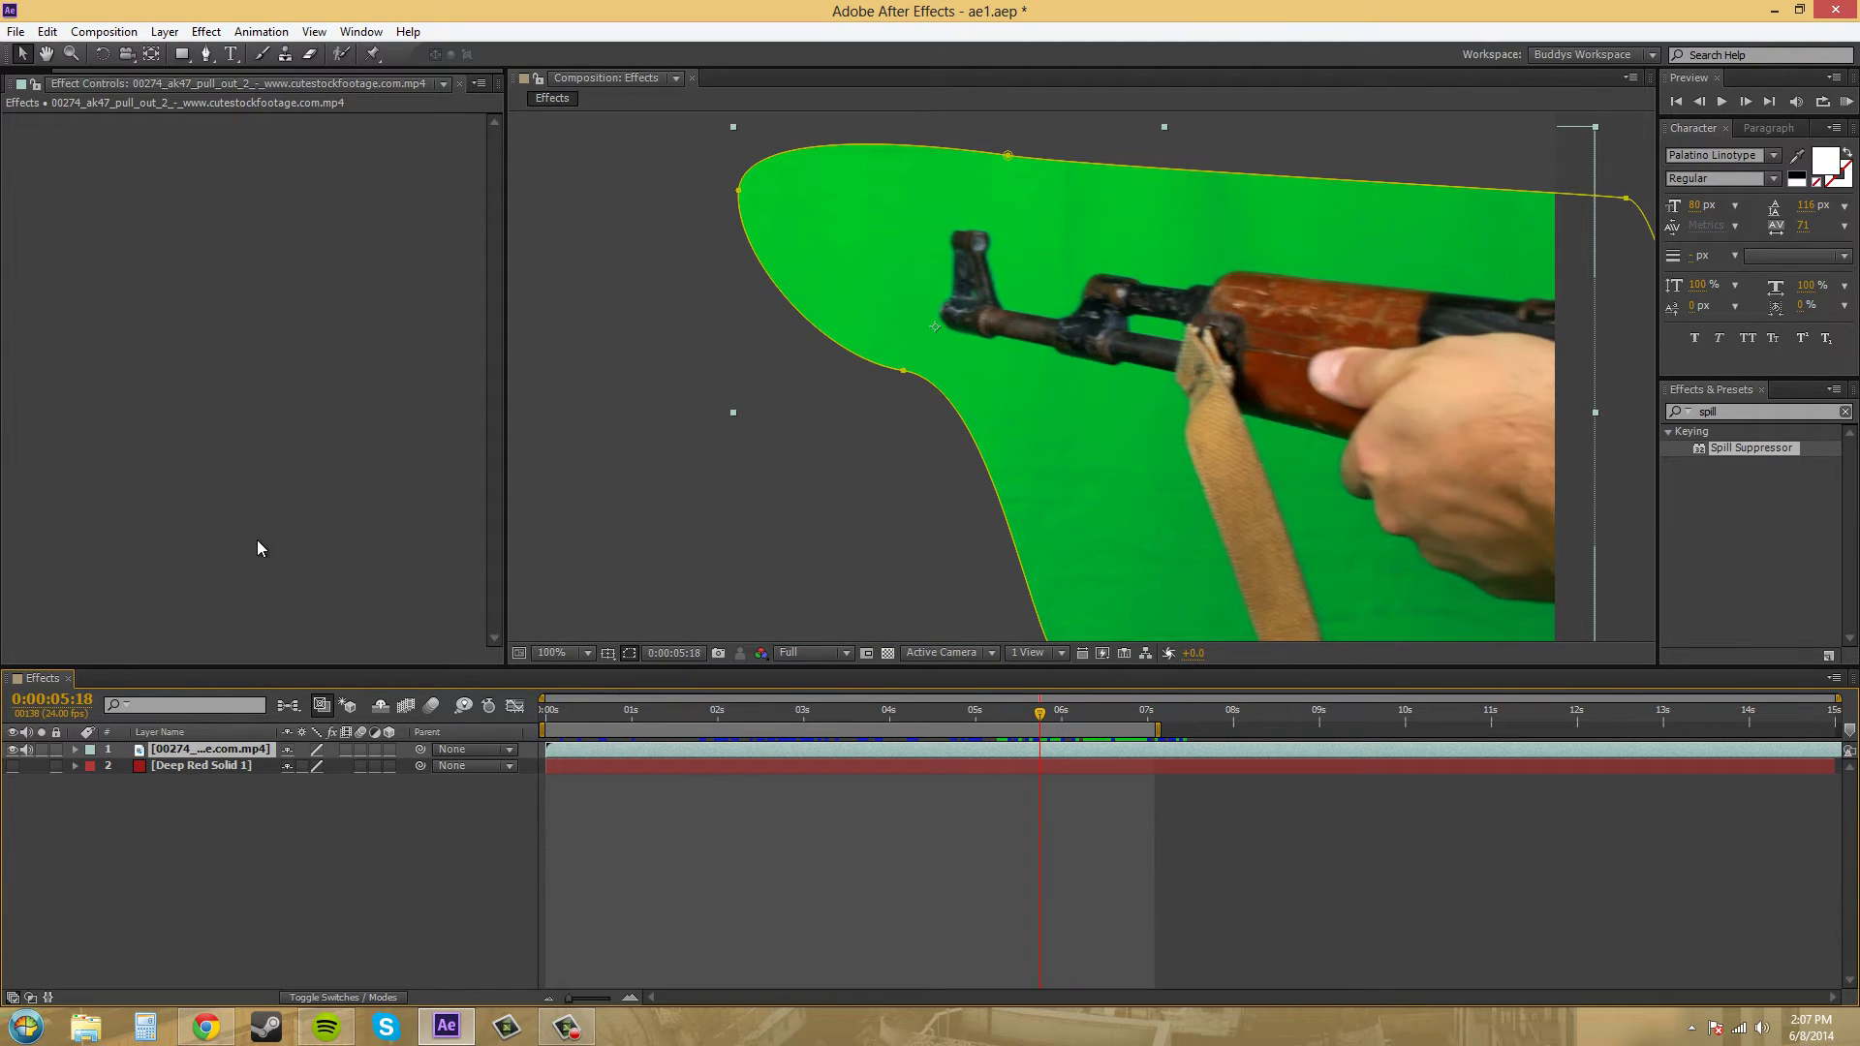
Step: Apply the Keying > Color Range effect to the rifle footage
{"action": "left_click", "coordinate": [205, 32]}
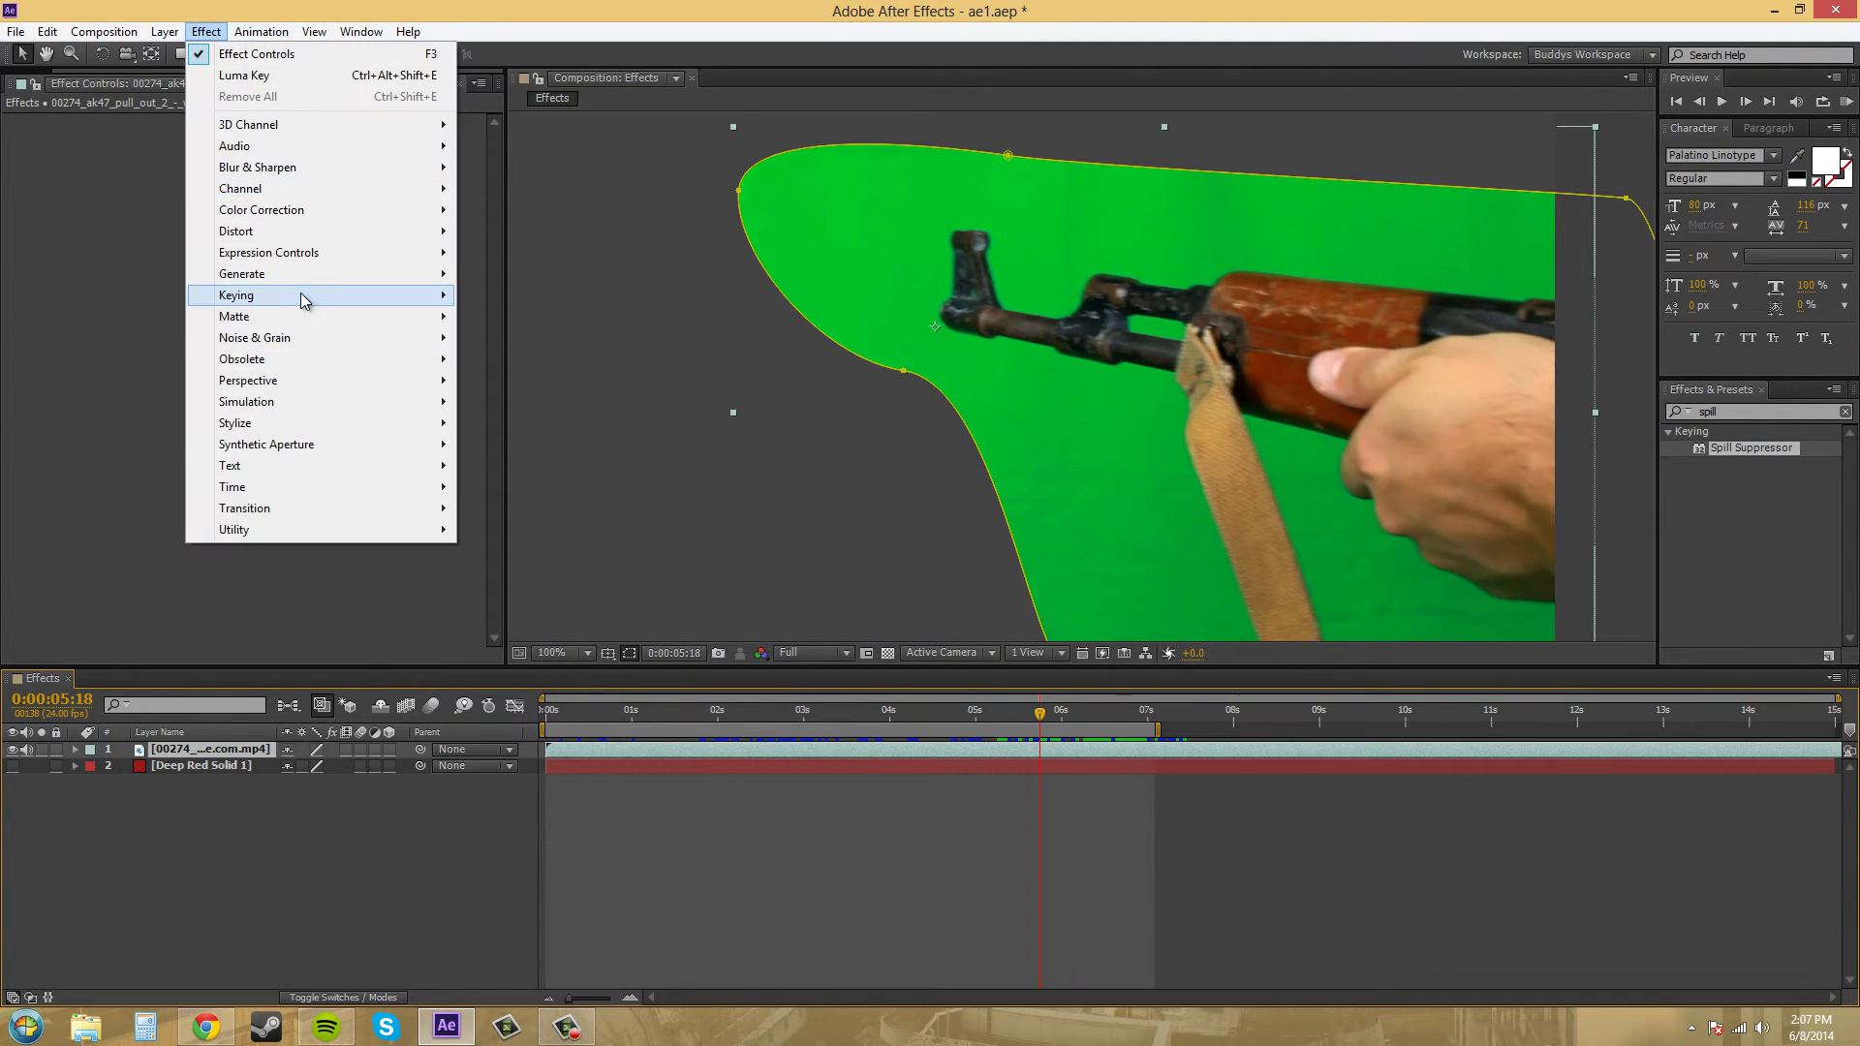
{"action": "mouse_move", "coordinate": [415, 296]}
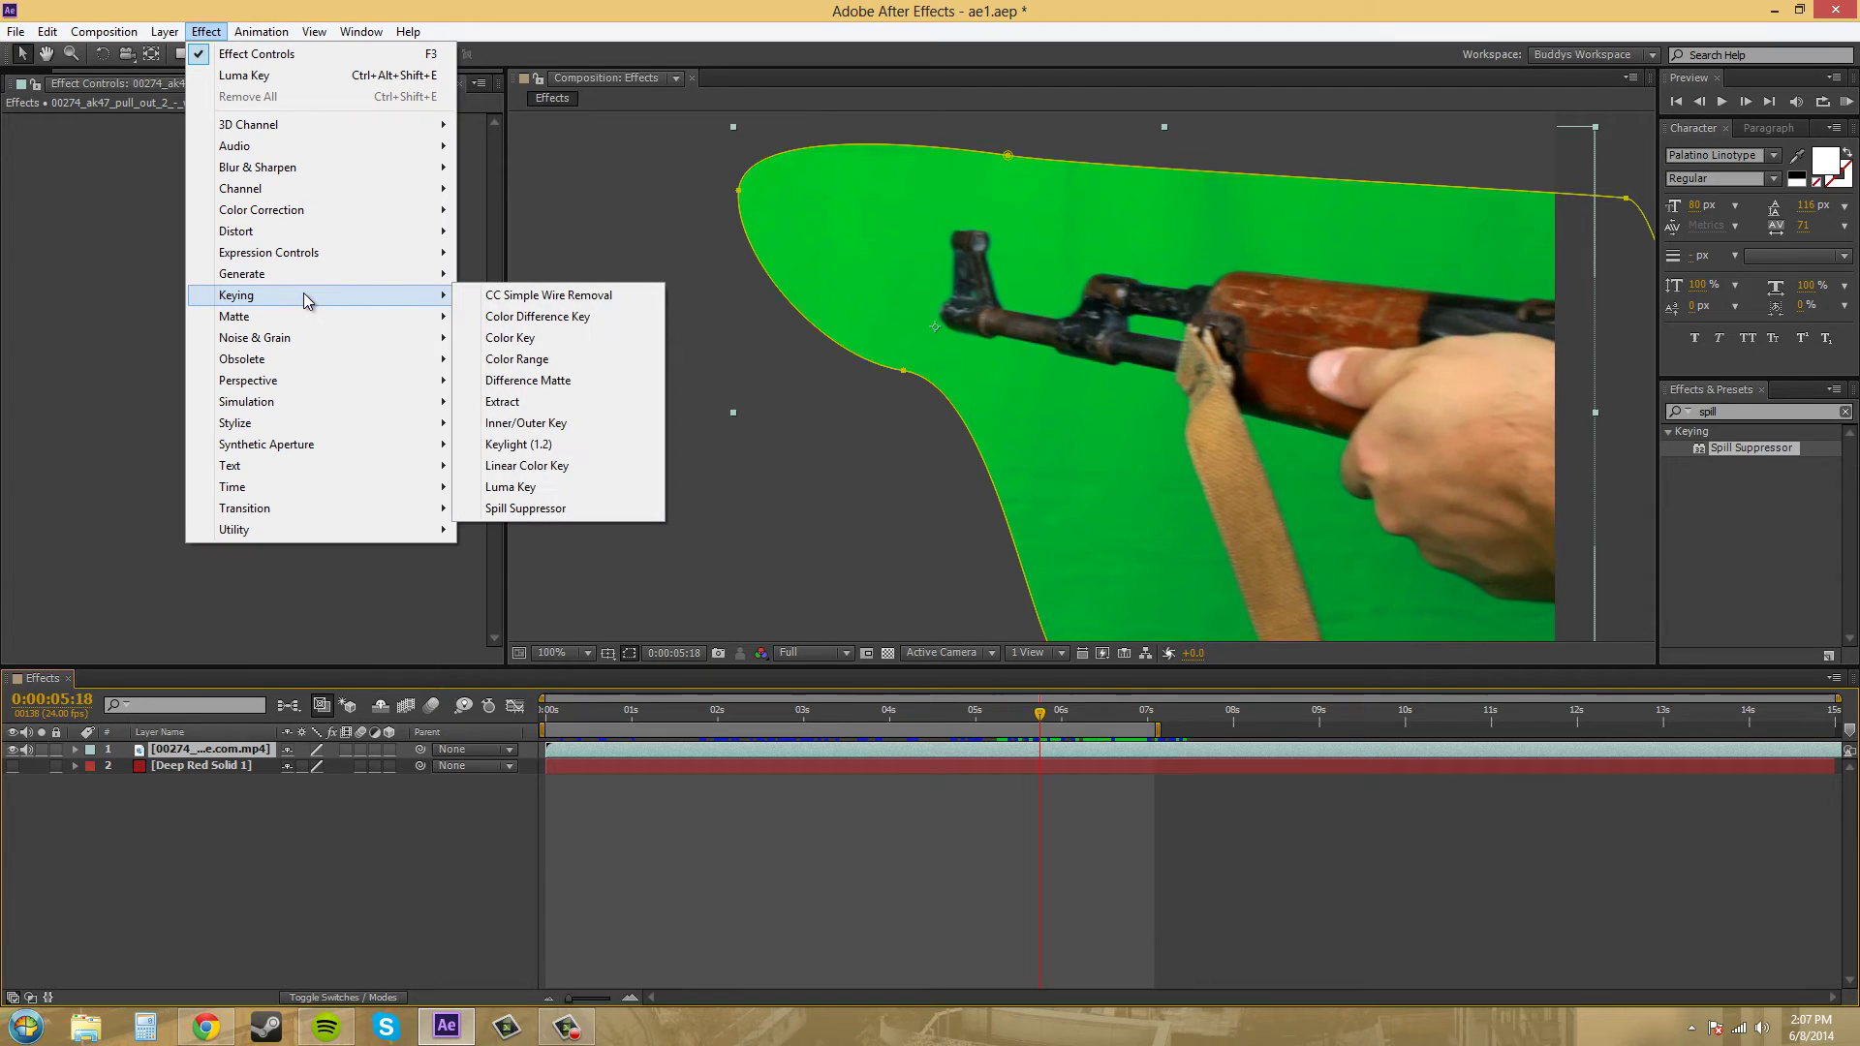
{"action": "left_click", "coordinate": [523, 359]}
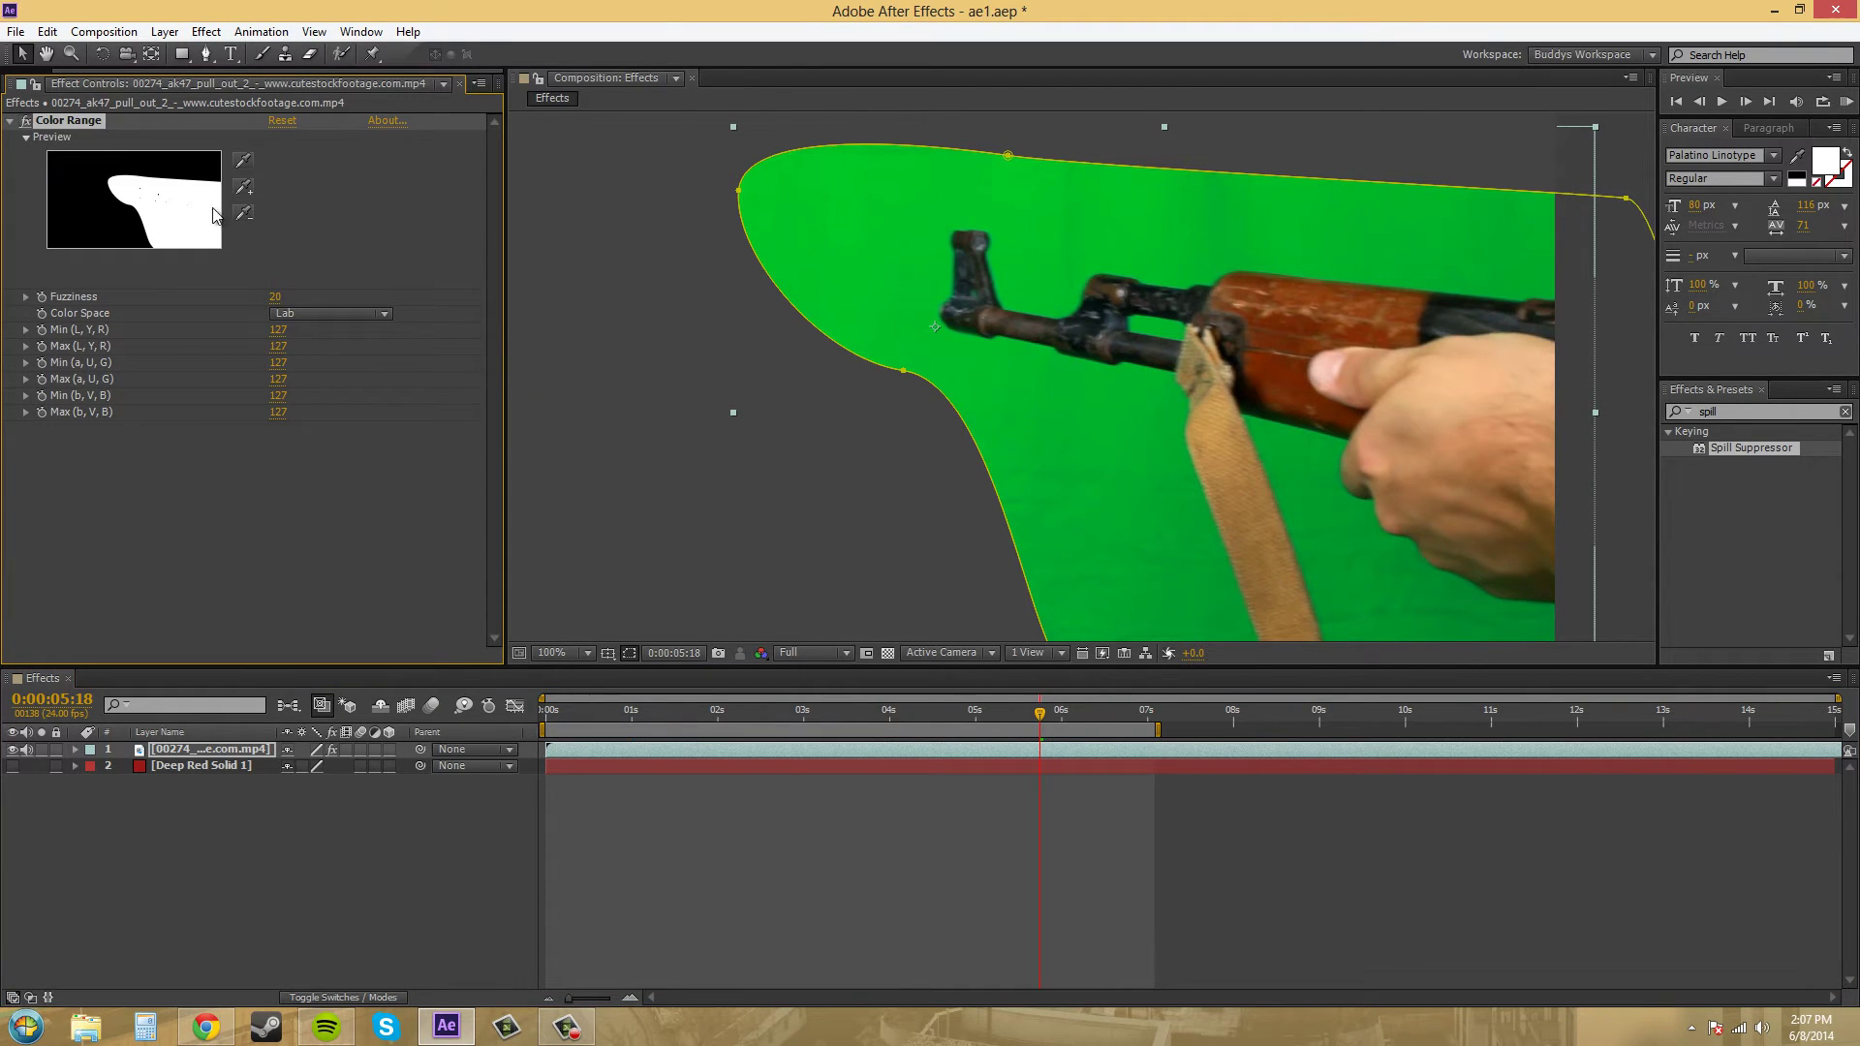
Step: Sample the green backdrop as the Color Range key colour and add more green areas near the hand
{"action": "left_click", "coordinate": [248, 166]}
{"action": "left_click", "coordinate": [1114, 262]}
{"action": "left_click", "coordinate": [243, 159]}
{"action": "left_click", "coordinate": [857, 161]}
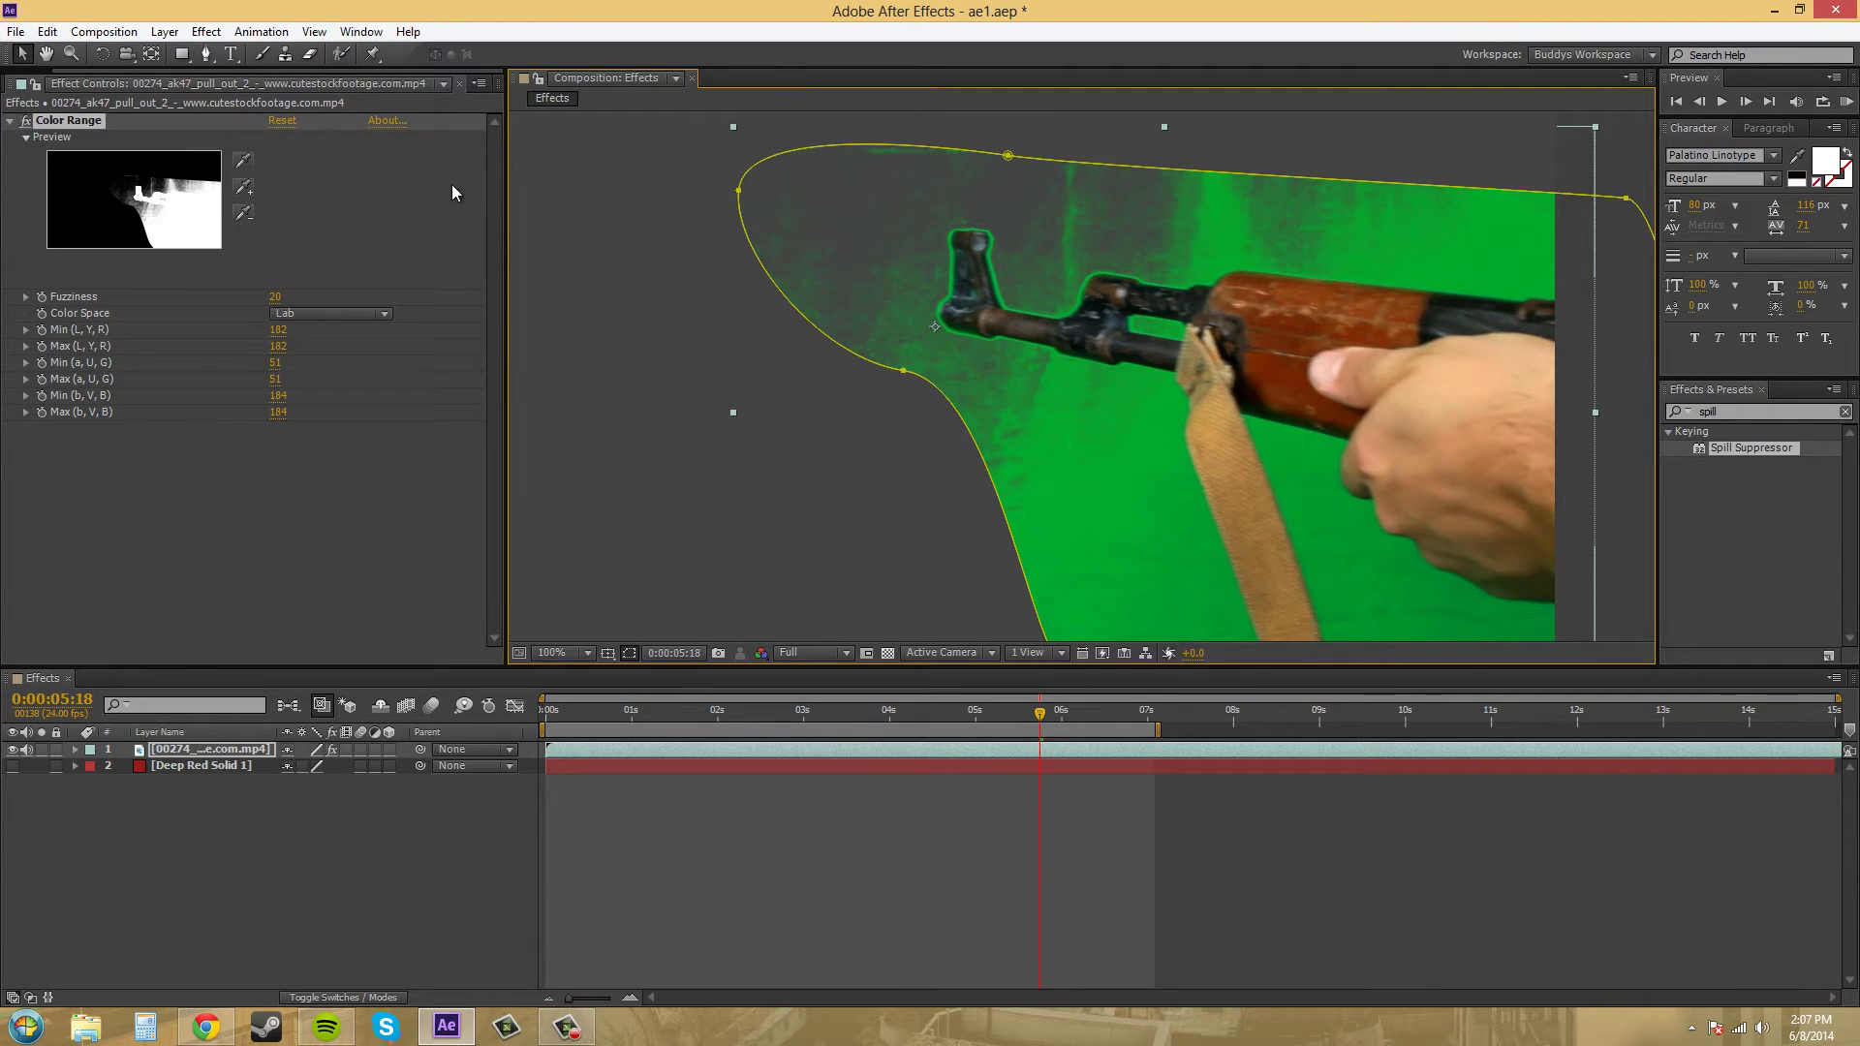
{"action": "left_click", "coordinate": [243, 185]}
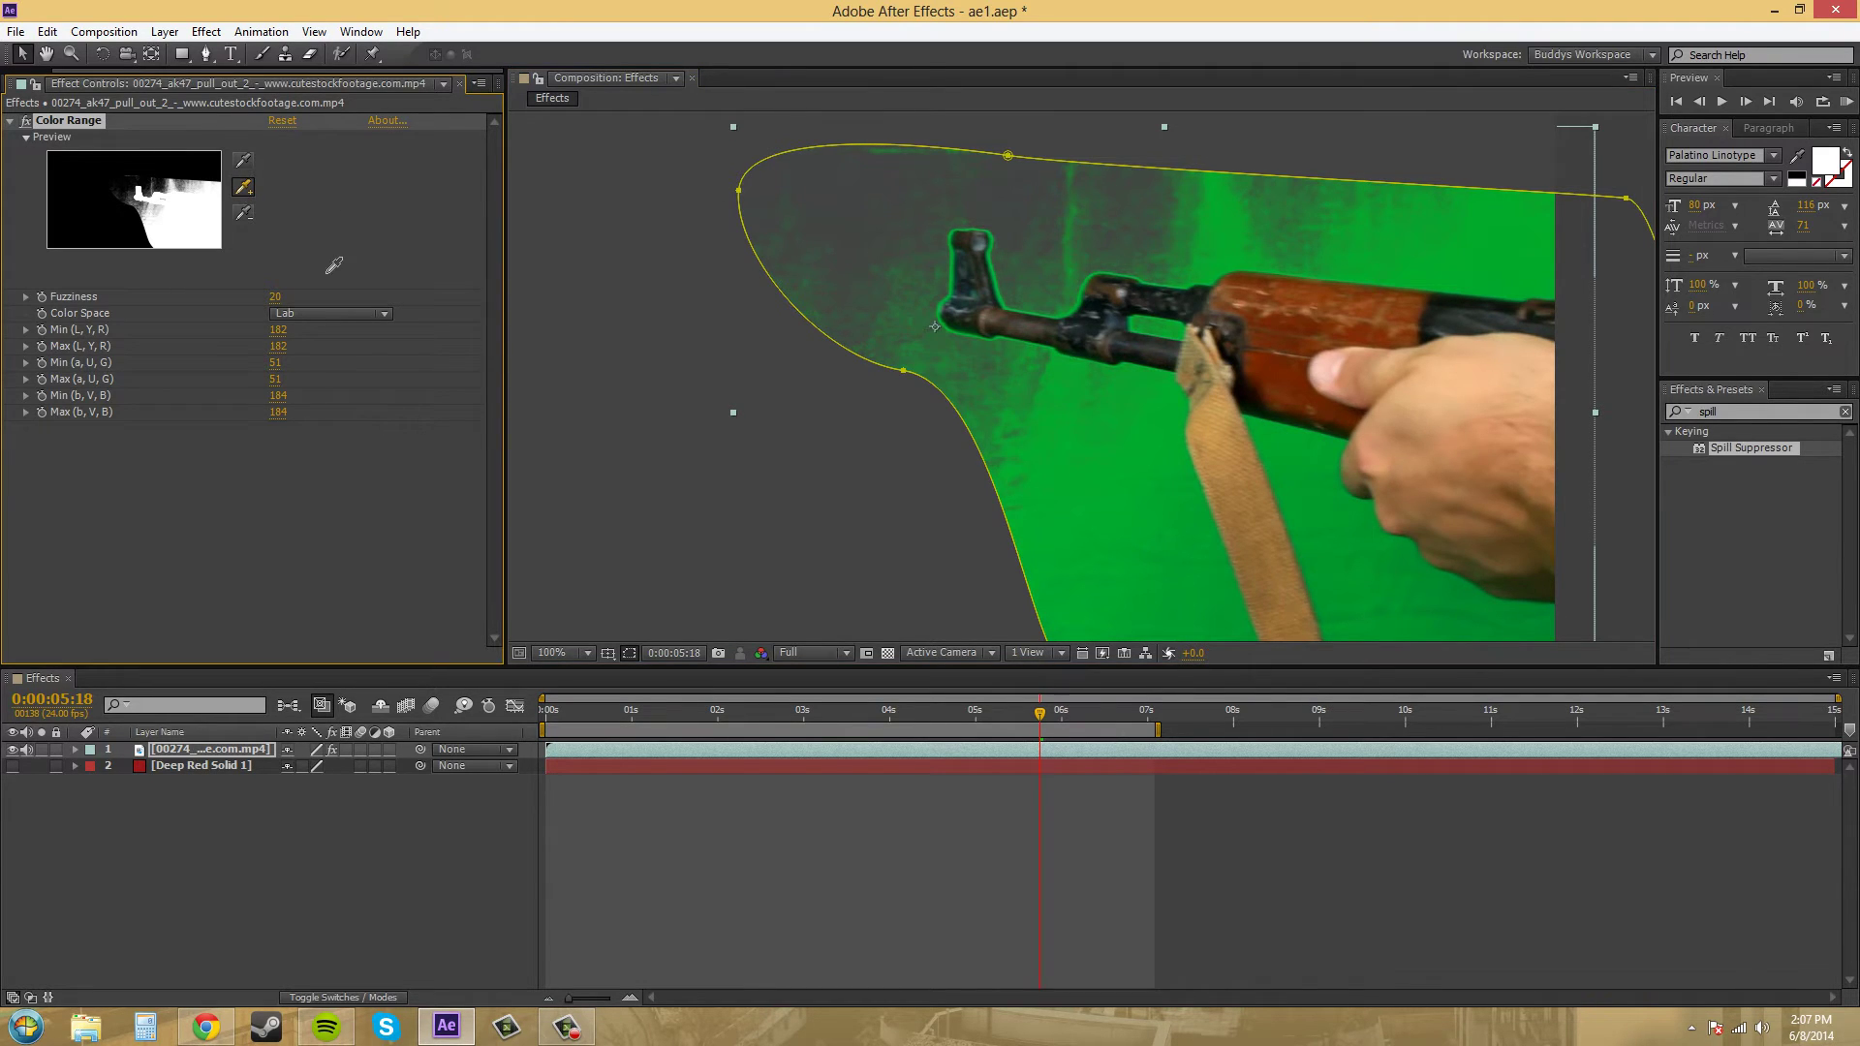
{"action": "left_click", "coordinate": [1302, 432]}
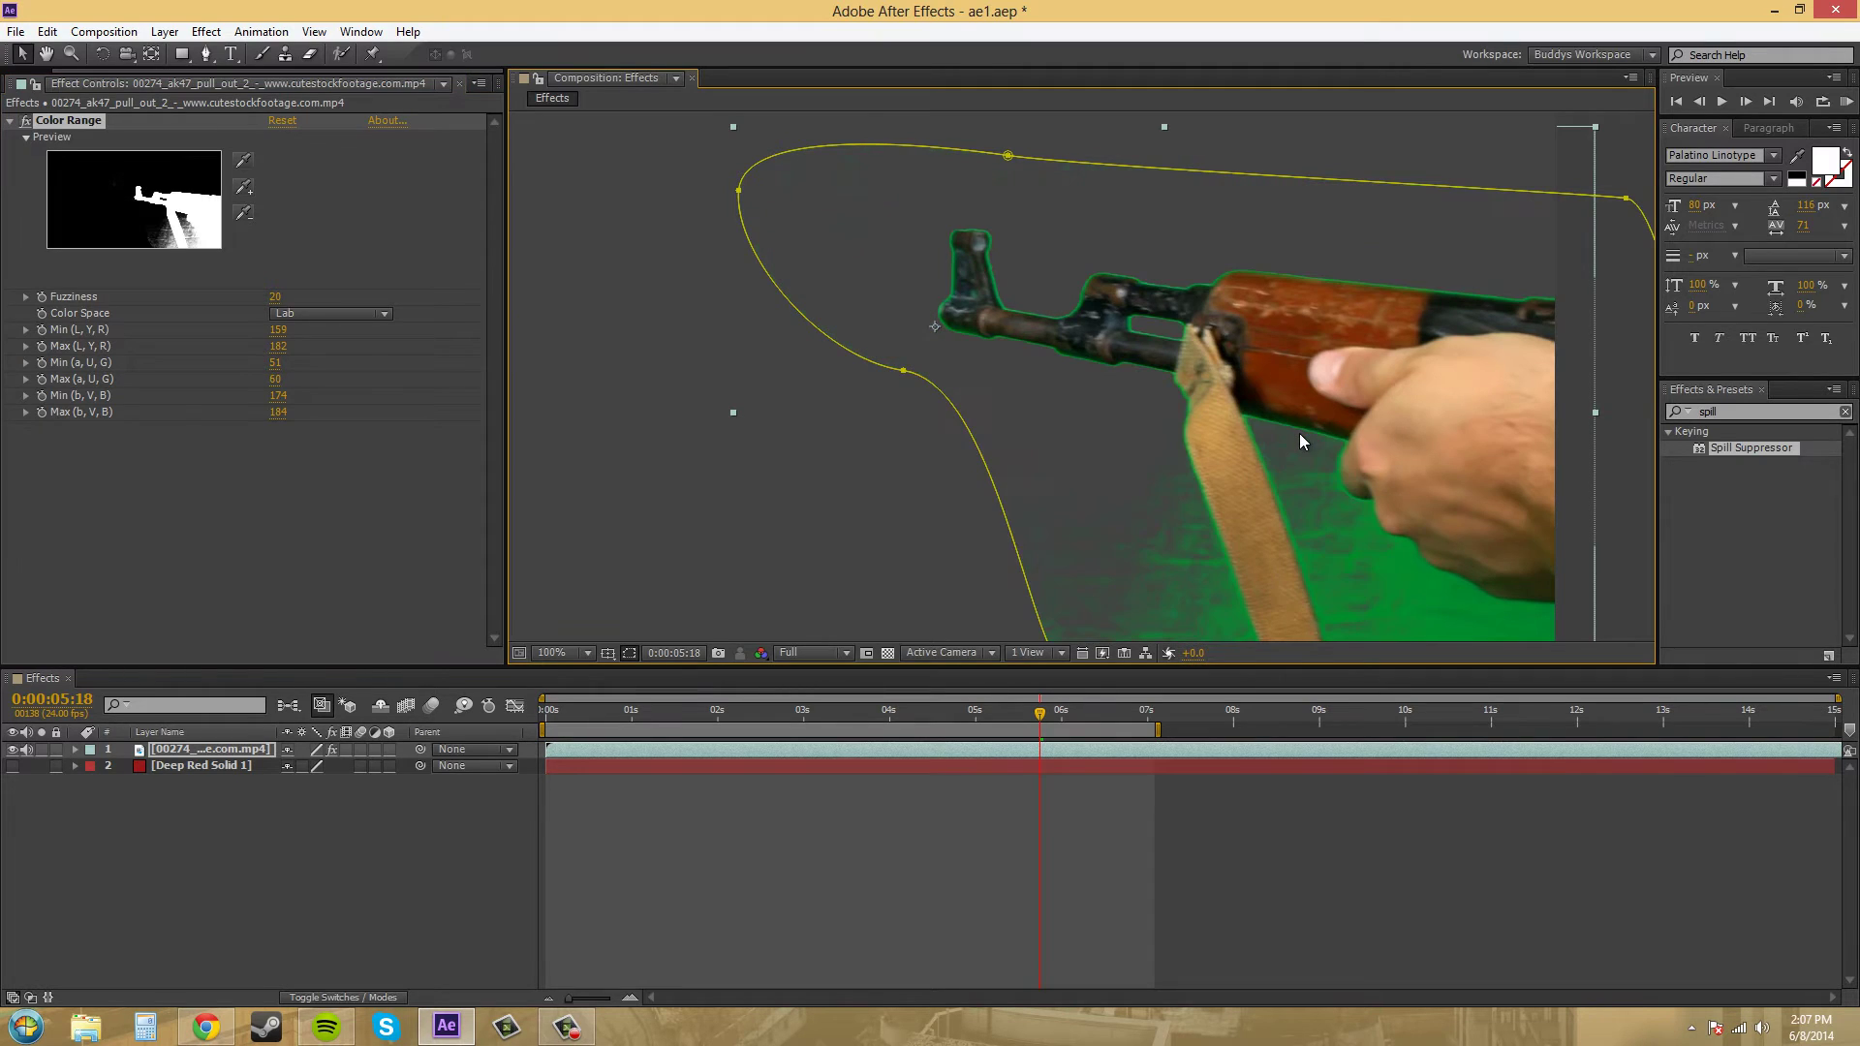
{"action": "left_click", "coordinate": [243, 186]}
{"action": "left_click", "coordinate": [1497, 607]}
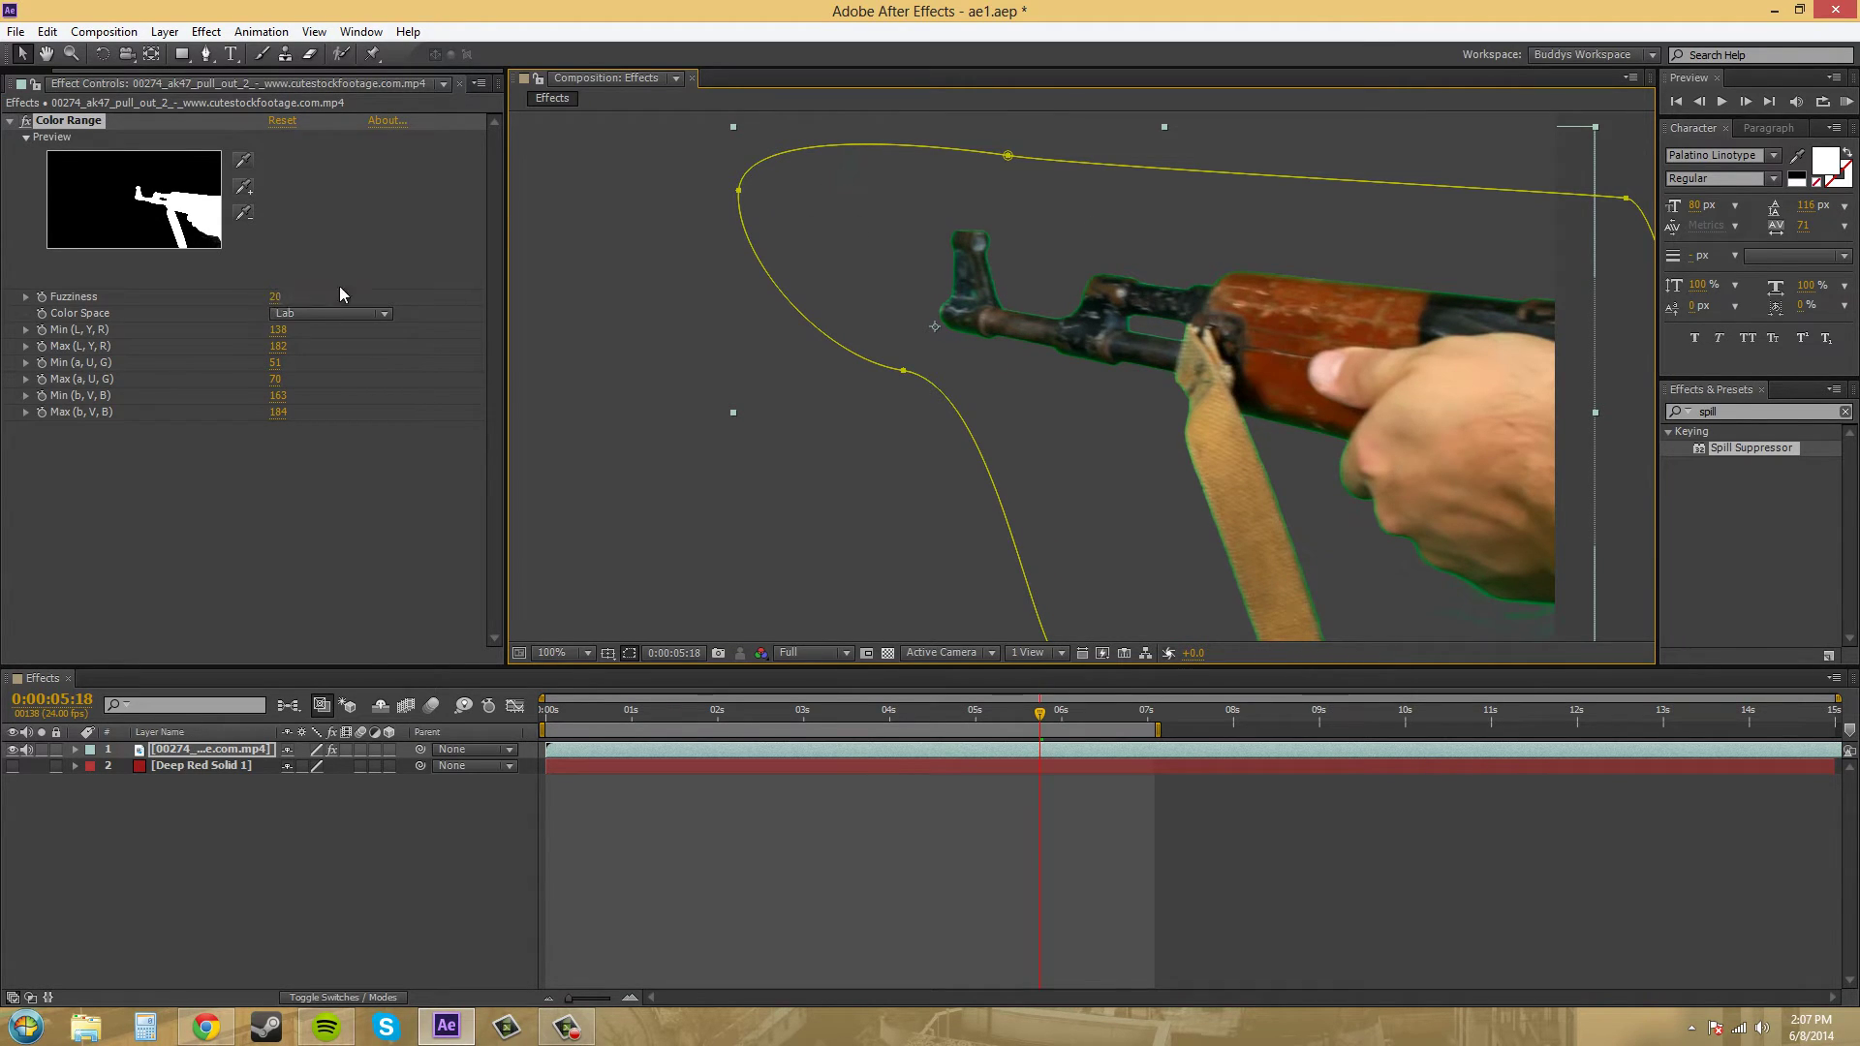
Step: Switch Color Range to the RGB color space and resample the green screen as the key colour
{"action": "left_click", "coordinate": [311, 313]}
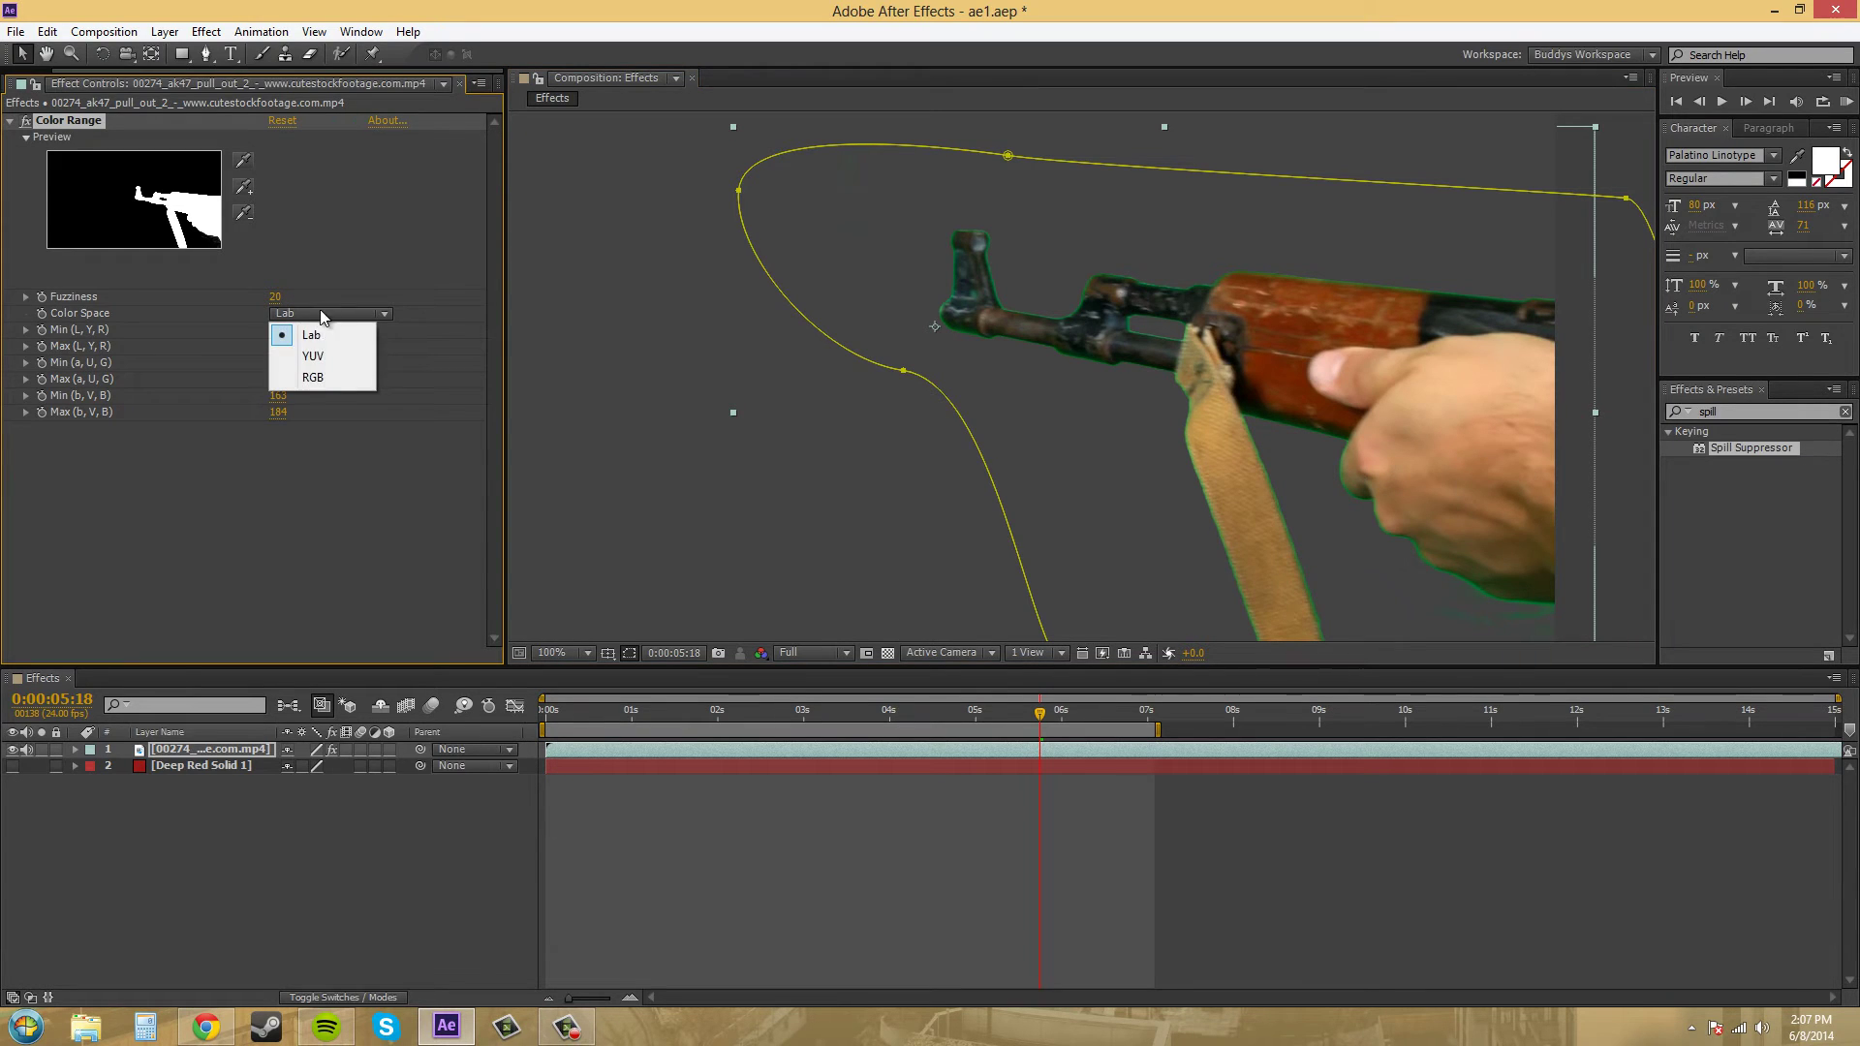
{"action": "left_click", "coordinate": [329, 376]}
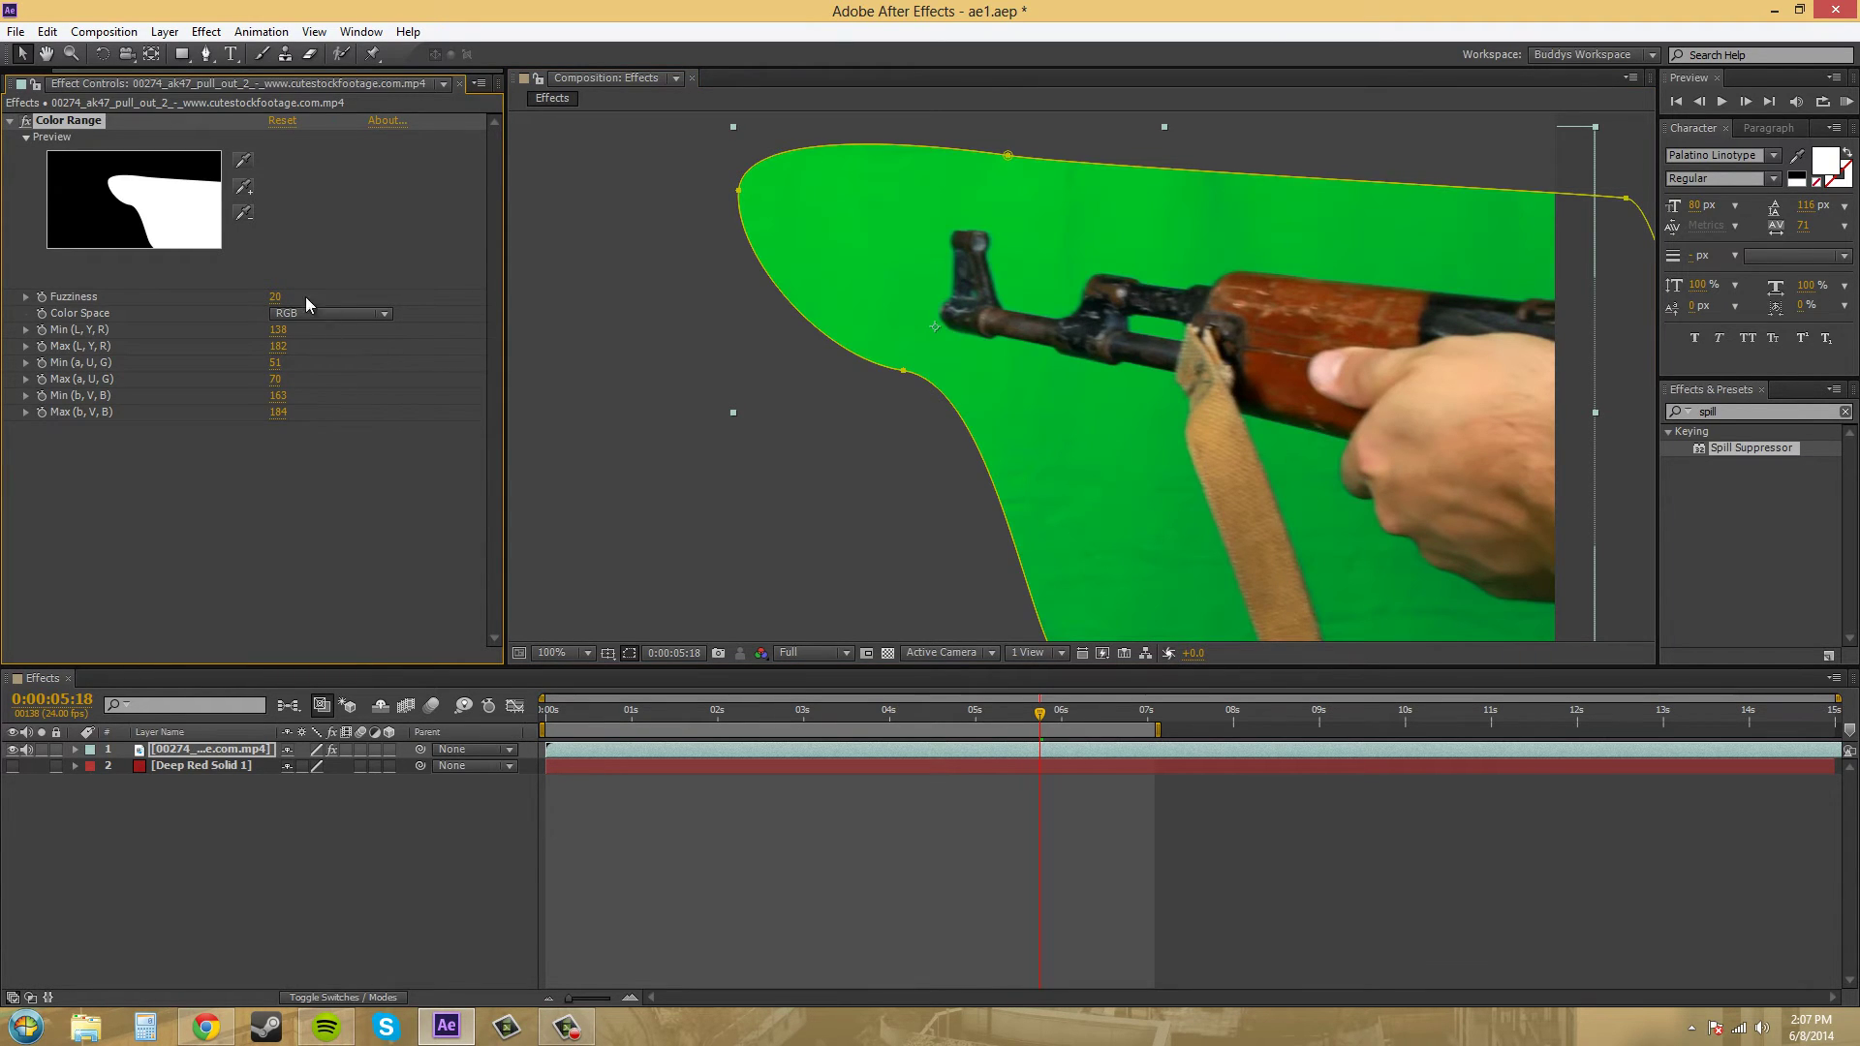
{"action": "left_click", "coordinate": [244, 159]}
{"action": "left_click", "coordinate": [917, 276]}
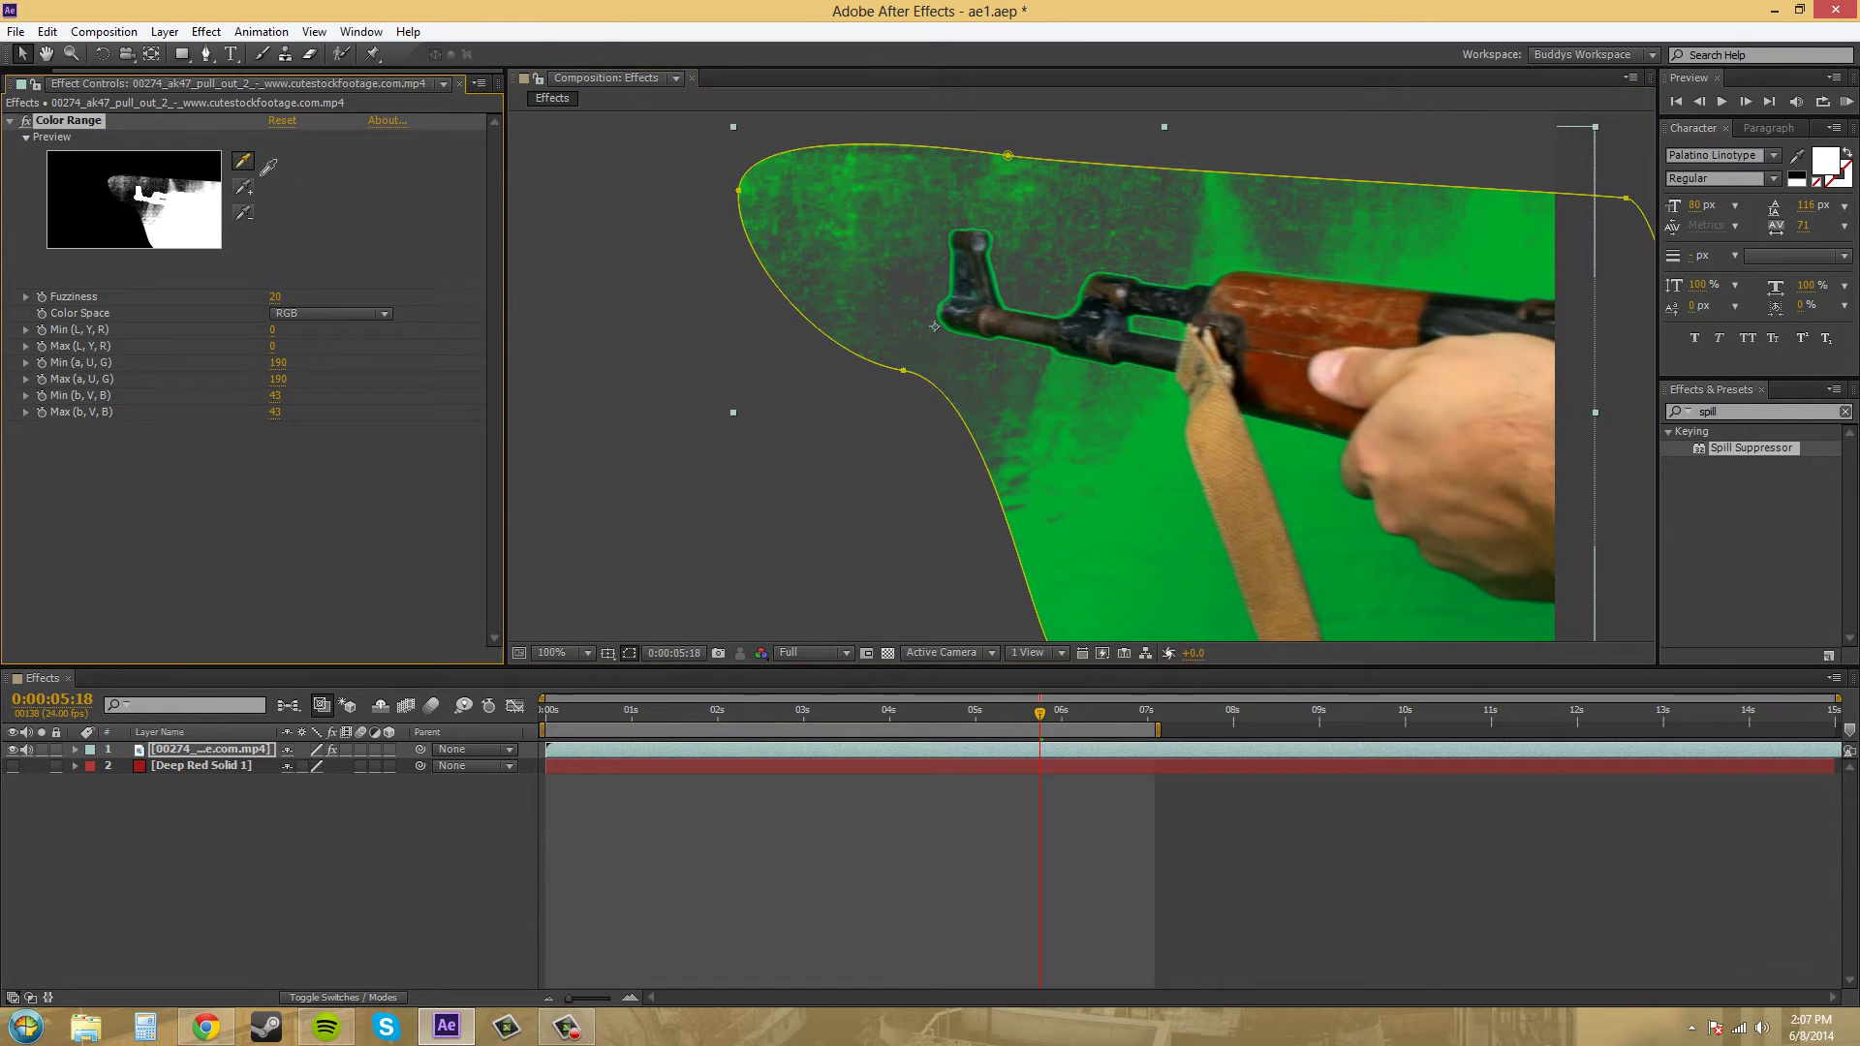
{"action": "left_click", "coordinate": [1263, 435]}
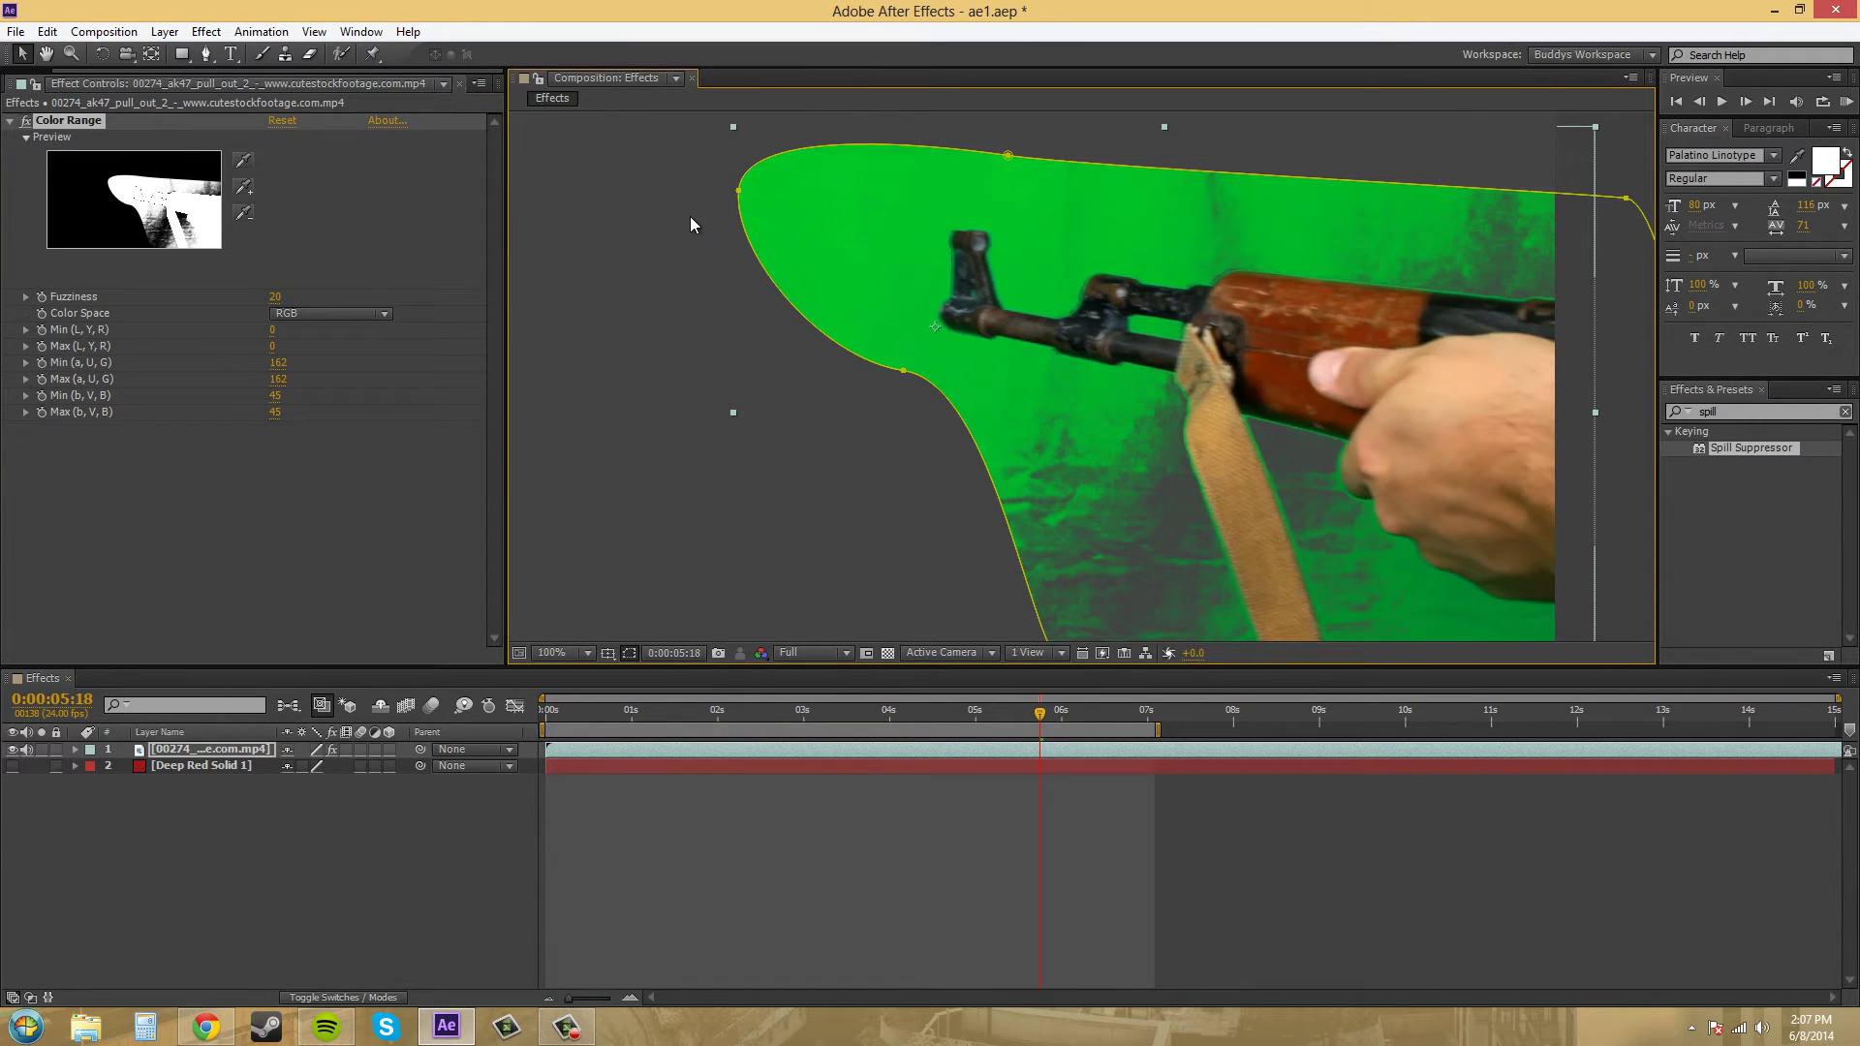
Step: Add the remaining green shades inside the mask to the key with the plus eyedropper
{"action": "left_click", "coordinate": [243, 187]}
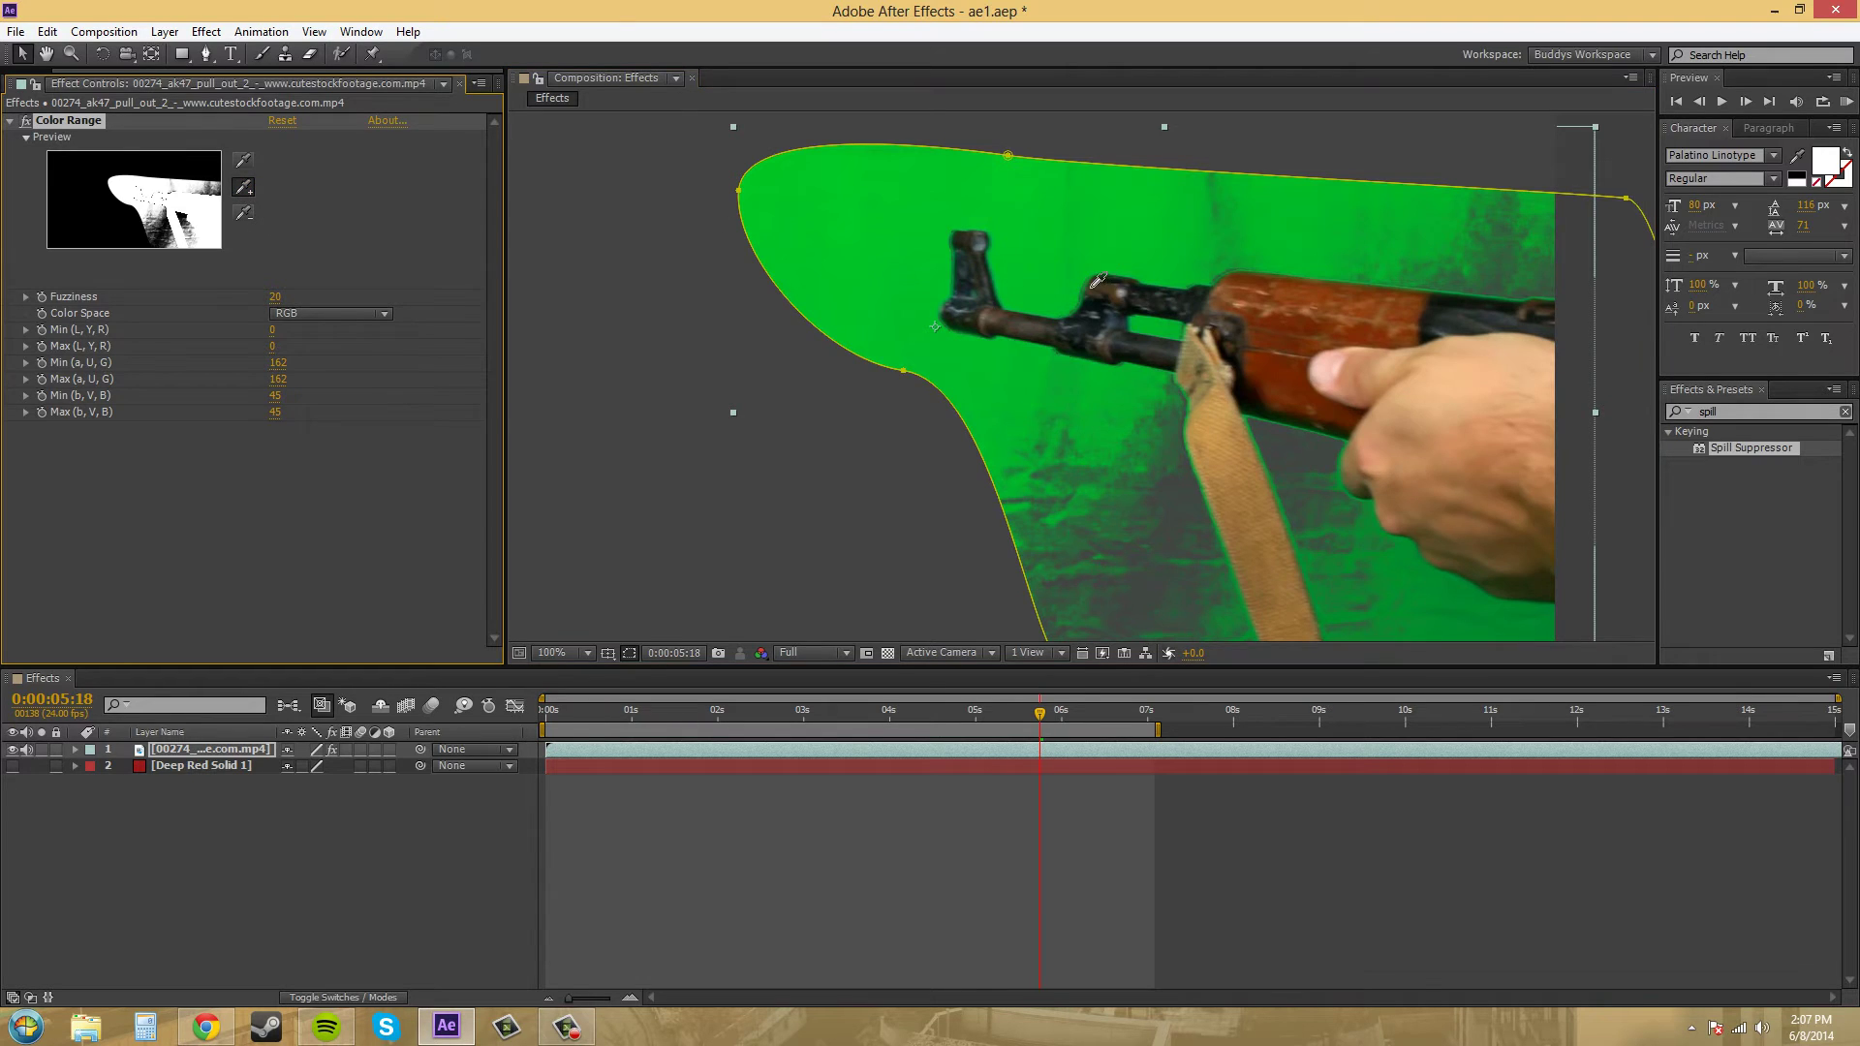
{"action": "left_click", "coordinate": [1067, 309]}
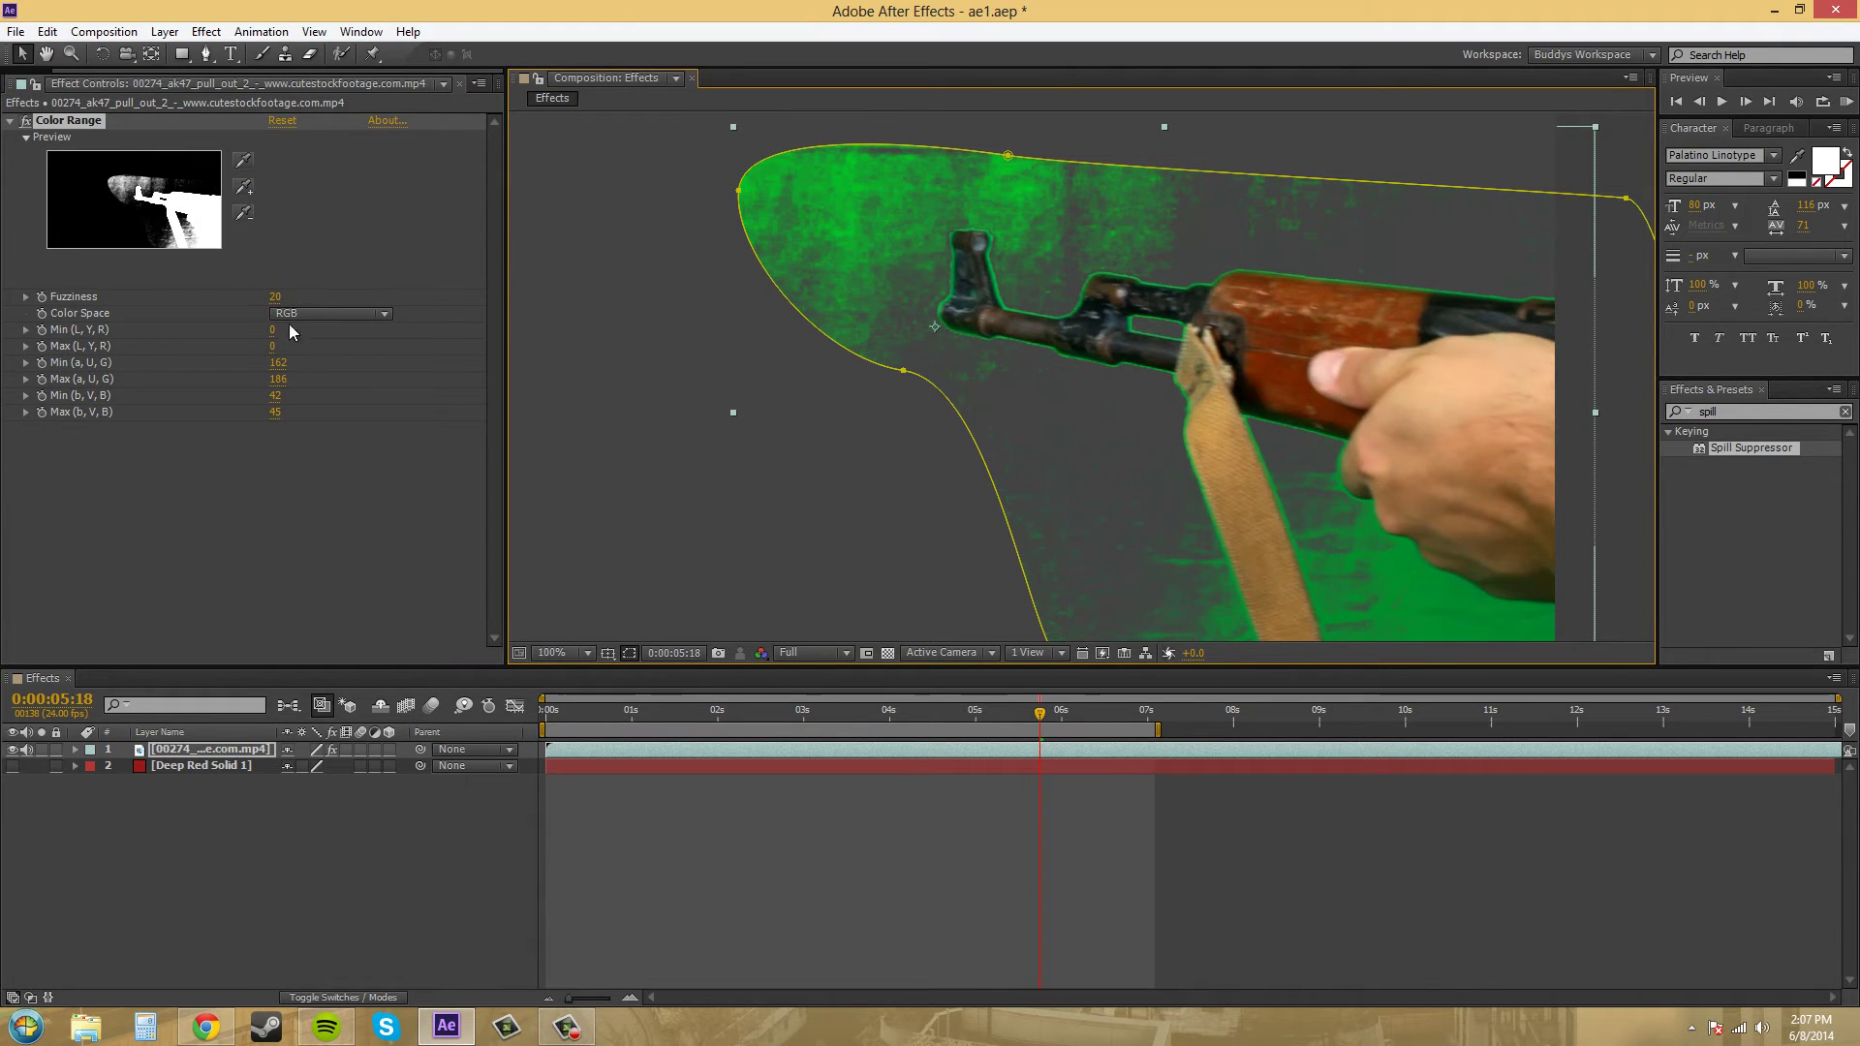
{"action": "left_click", "coordinate": [243, 187]}
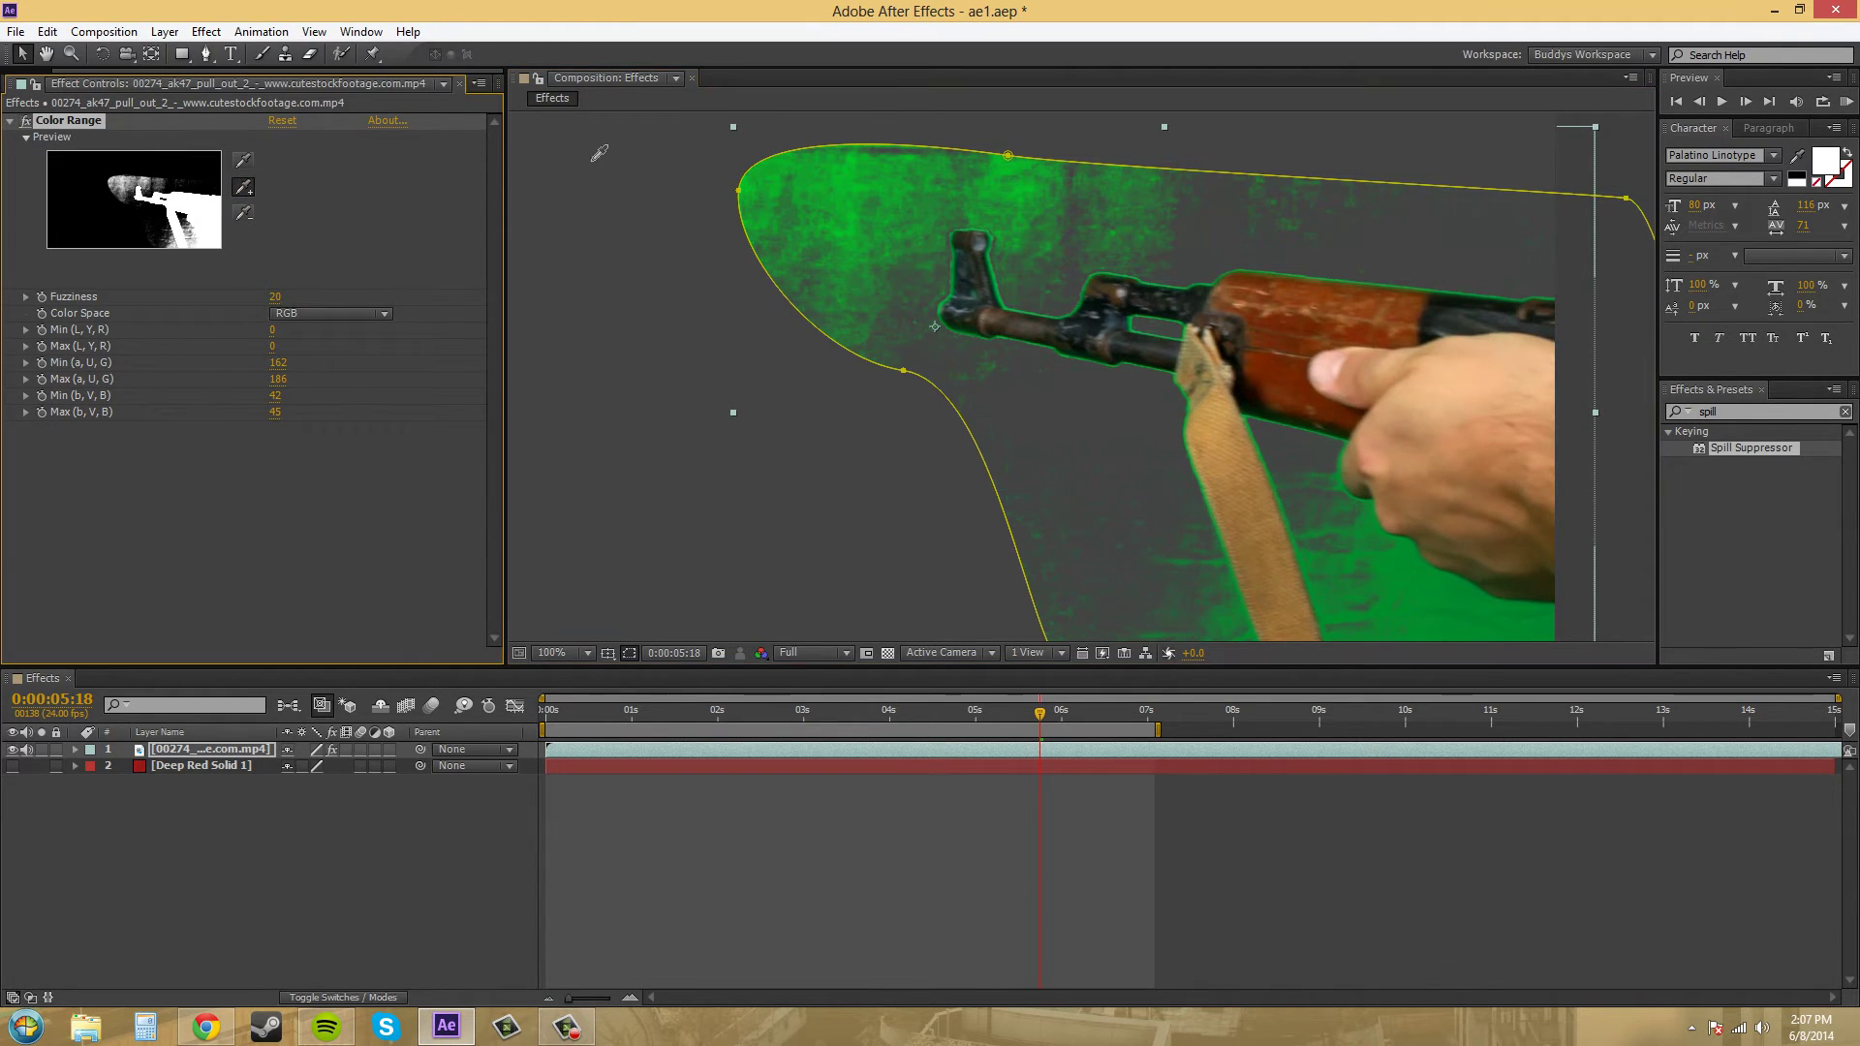
{"action": "left_click", "coordinate": [772, 170]}
{"action": "left_click", "coordinate": [243, 187]}
{"action": "left_click", "coordinate": [1533, 605]}
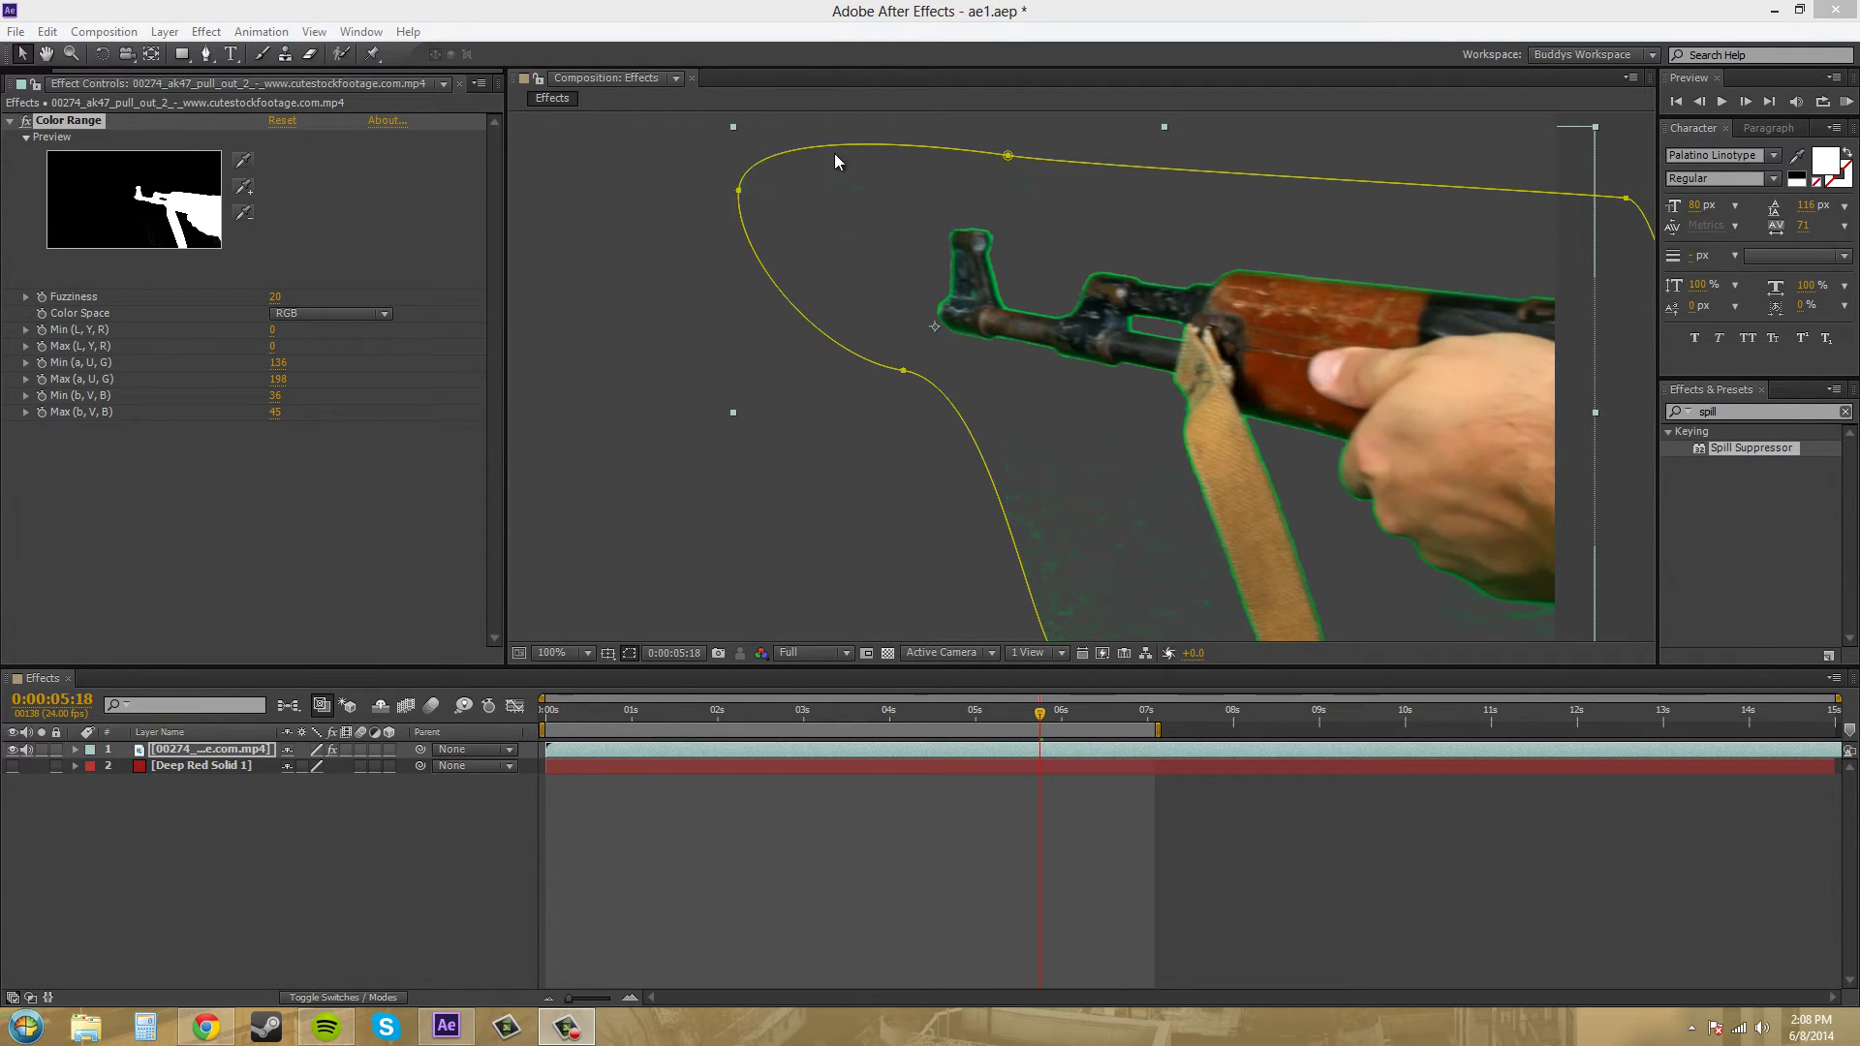
Step: Scrub Color Range Fuzziness up to 200, then back down to about 108
{"action": "left_click_drag", "start_coordinate": [790, 484], "coordinate": [823, 465]}
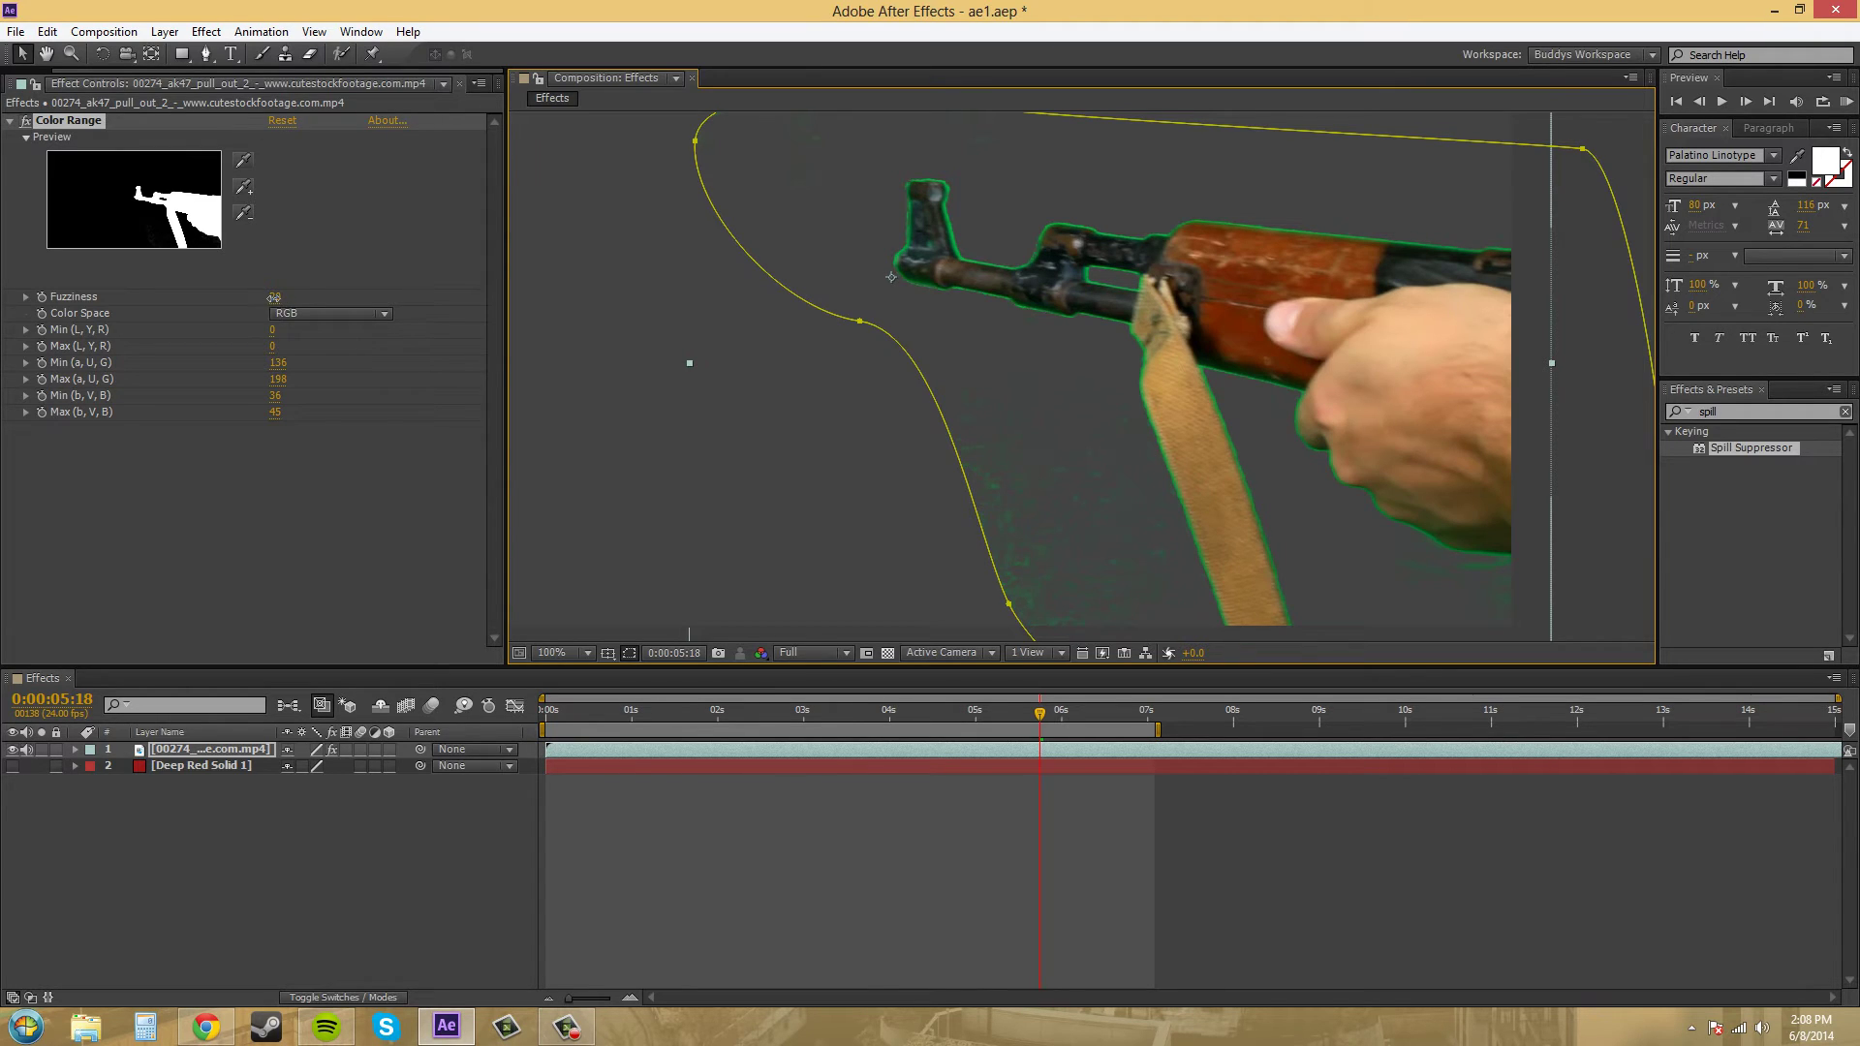
{"action": "left_click_drag", "start_coordinate": [274, 298], "coordinate": [465, 312]}
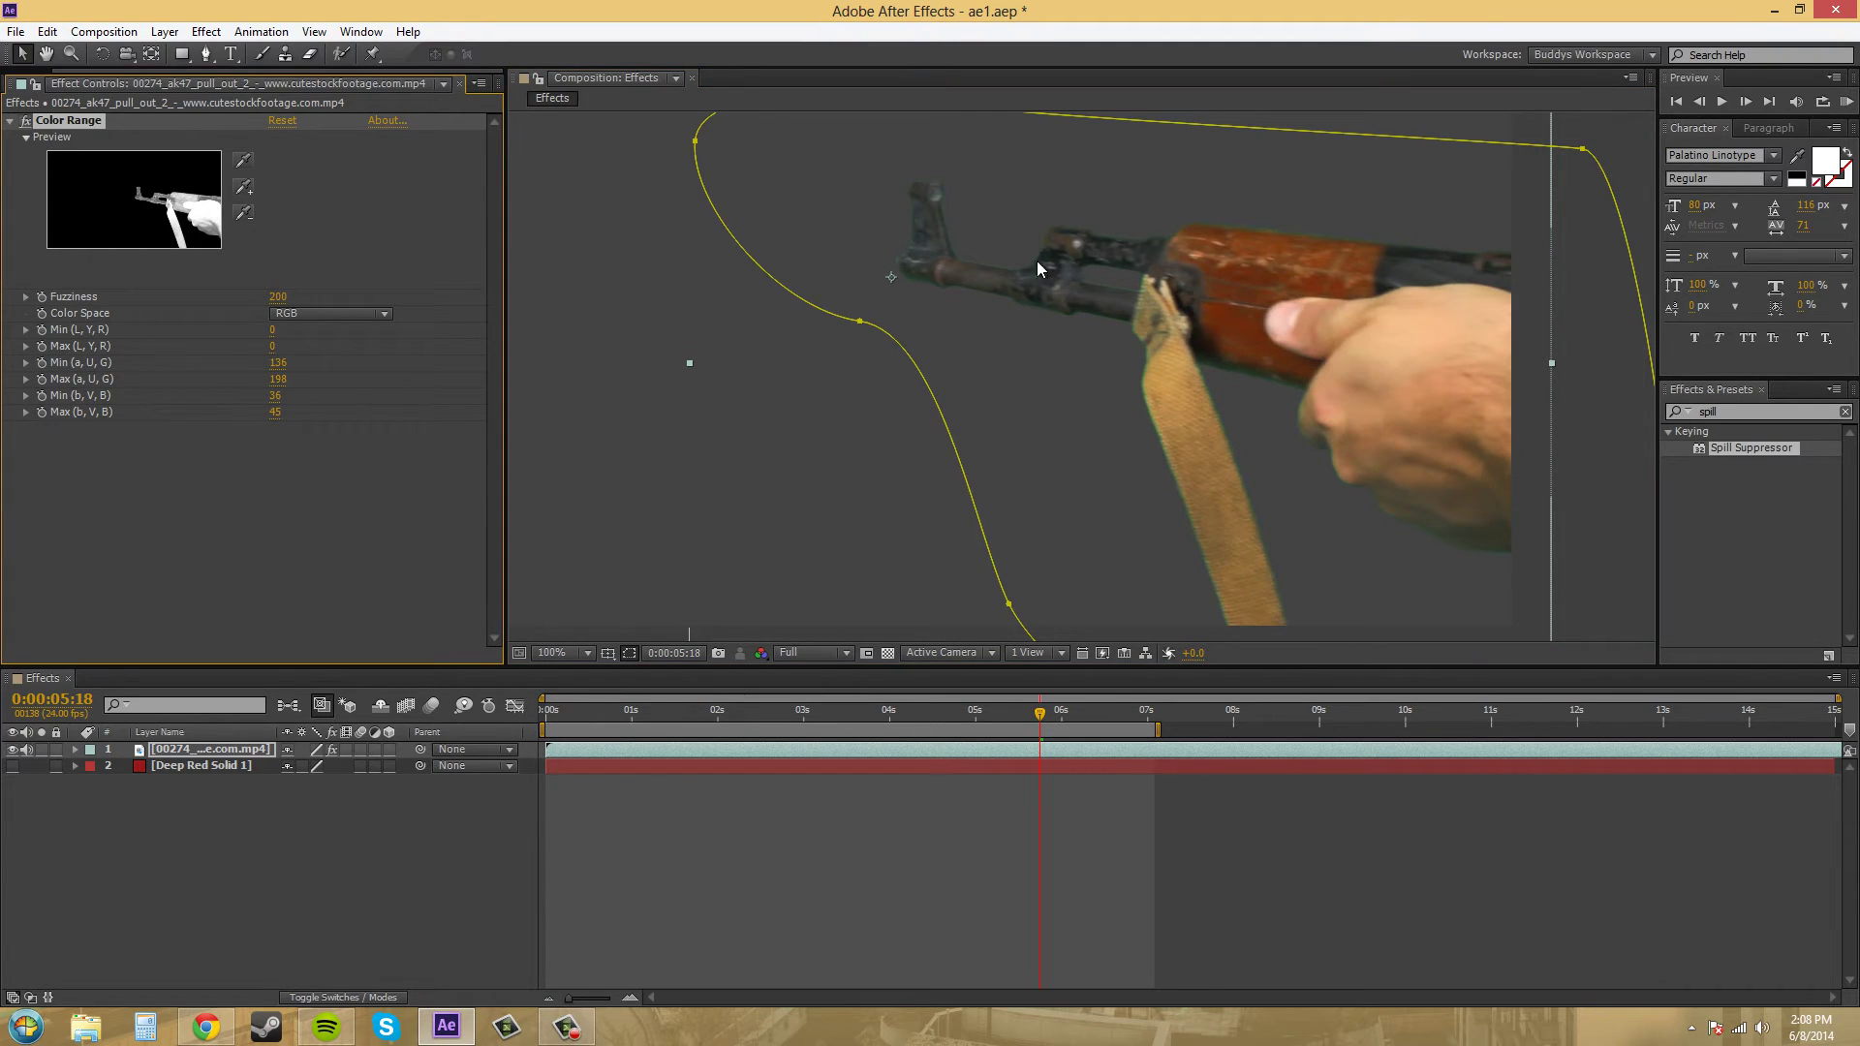
{"action": "left_click_drag", "start_coordinate": [279, 303], "coordinate": [275, 303]}
{"action": "left_click_drag", "start_coordinate": [278, 300], "coordinate": [205, 305]}
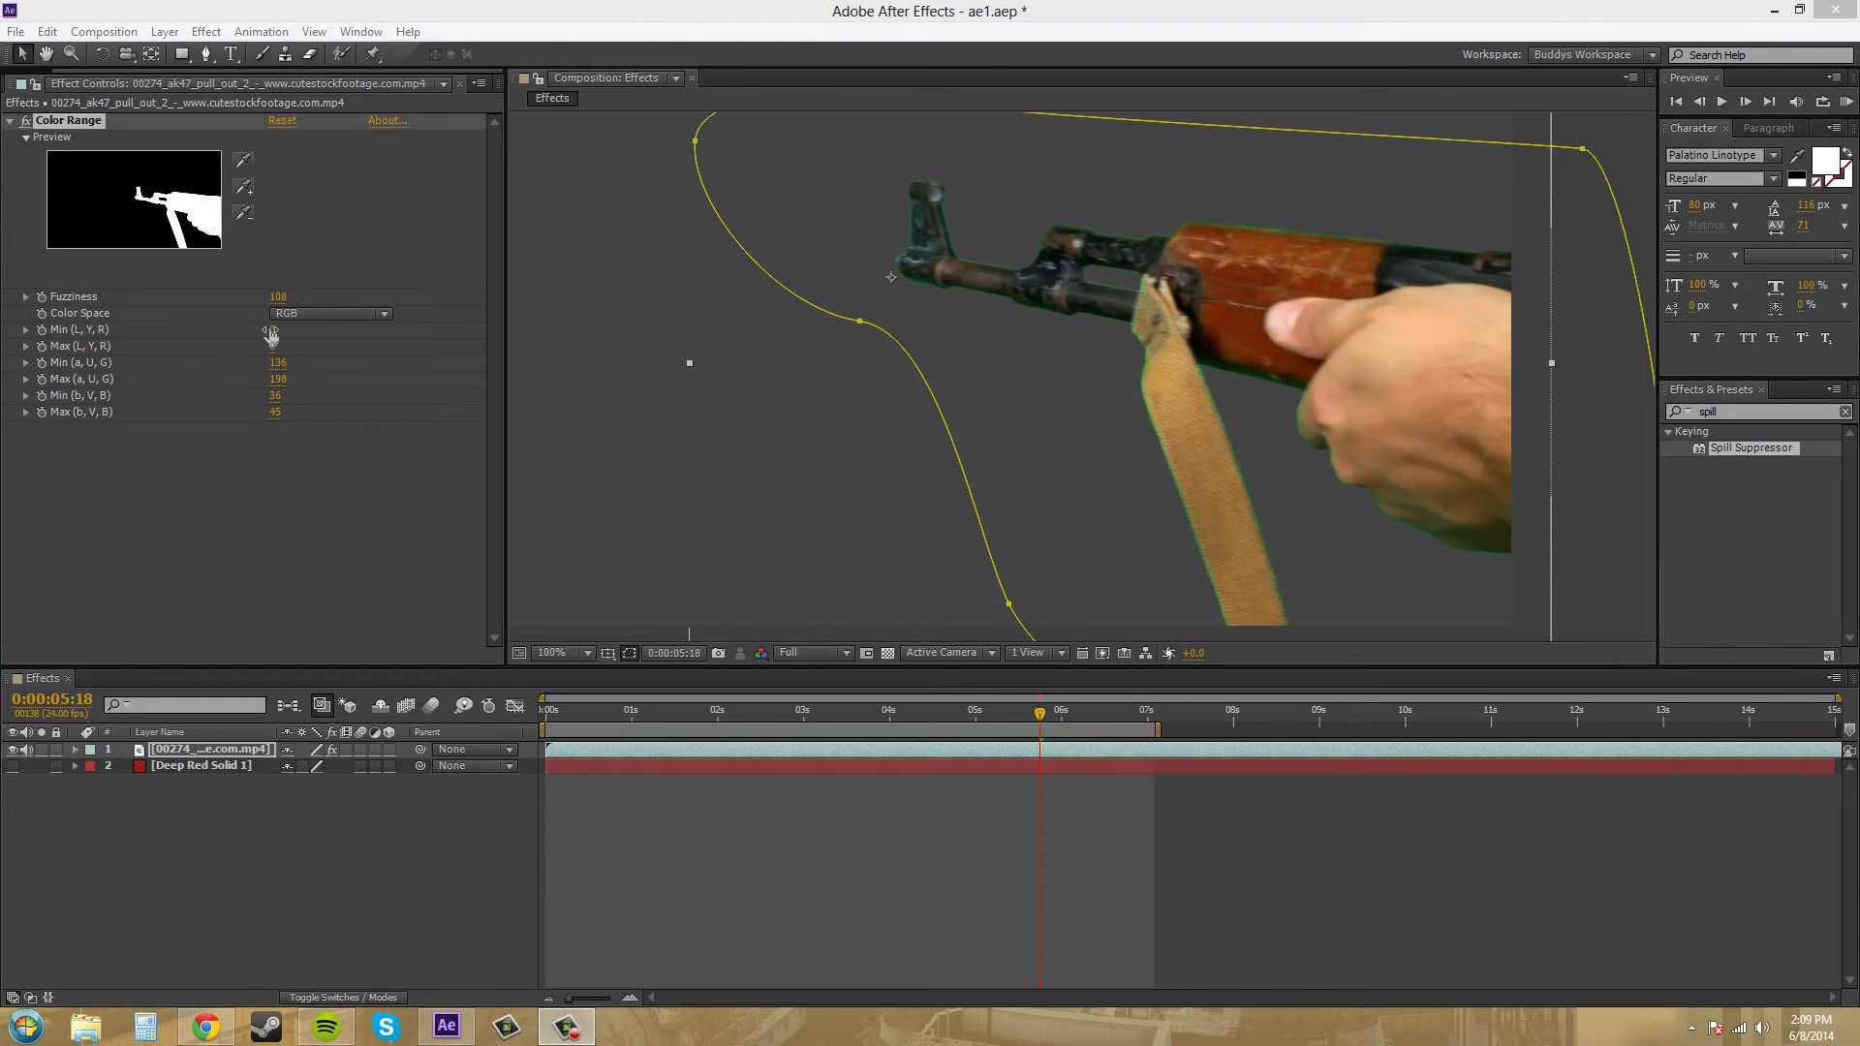
Step: Try lower Min (L, Y, R) and Min (a, U, G) values and subtract the gun's colour with the minus eyedropper
{"action": "left_click_drag", "start_coordinate": [272, 330], "coordinate": [205, 345]}
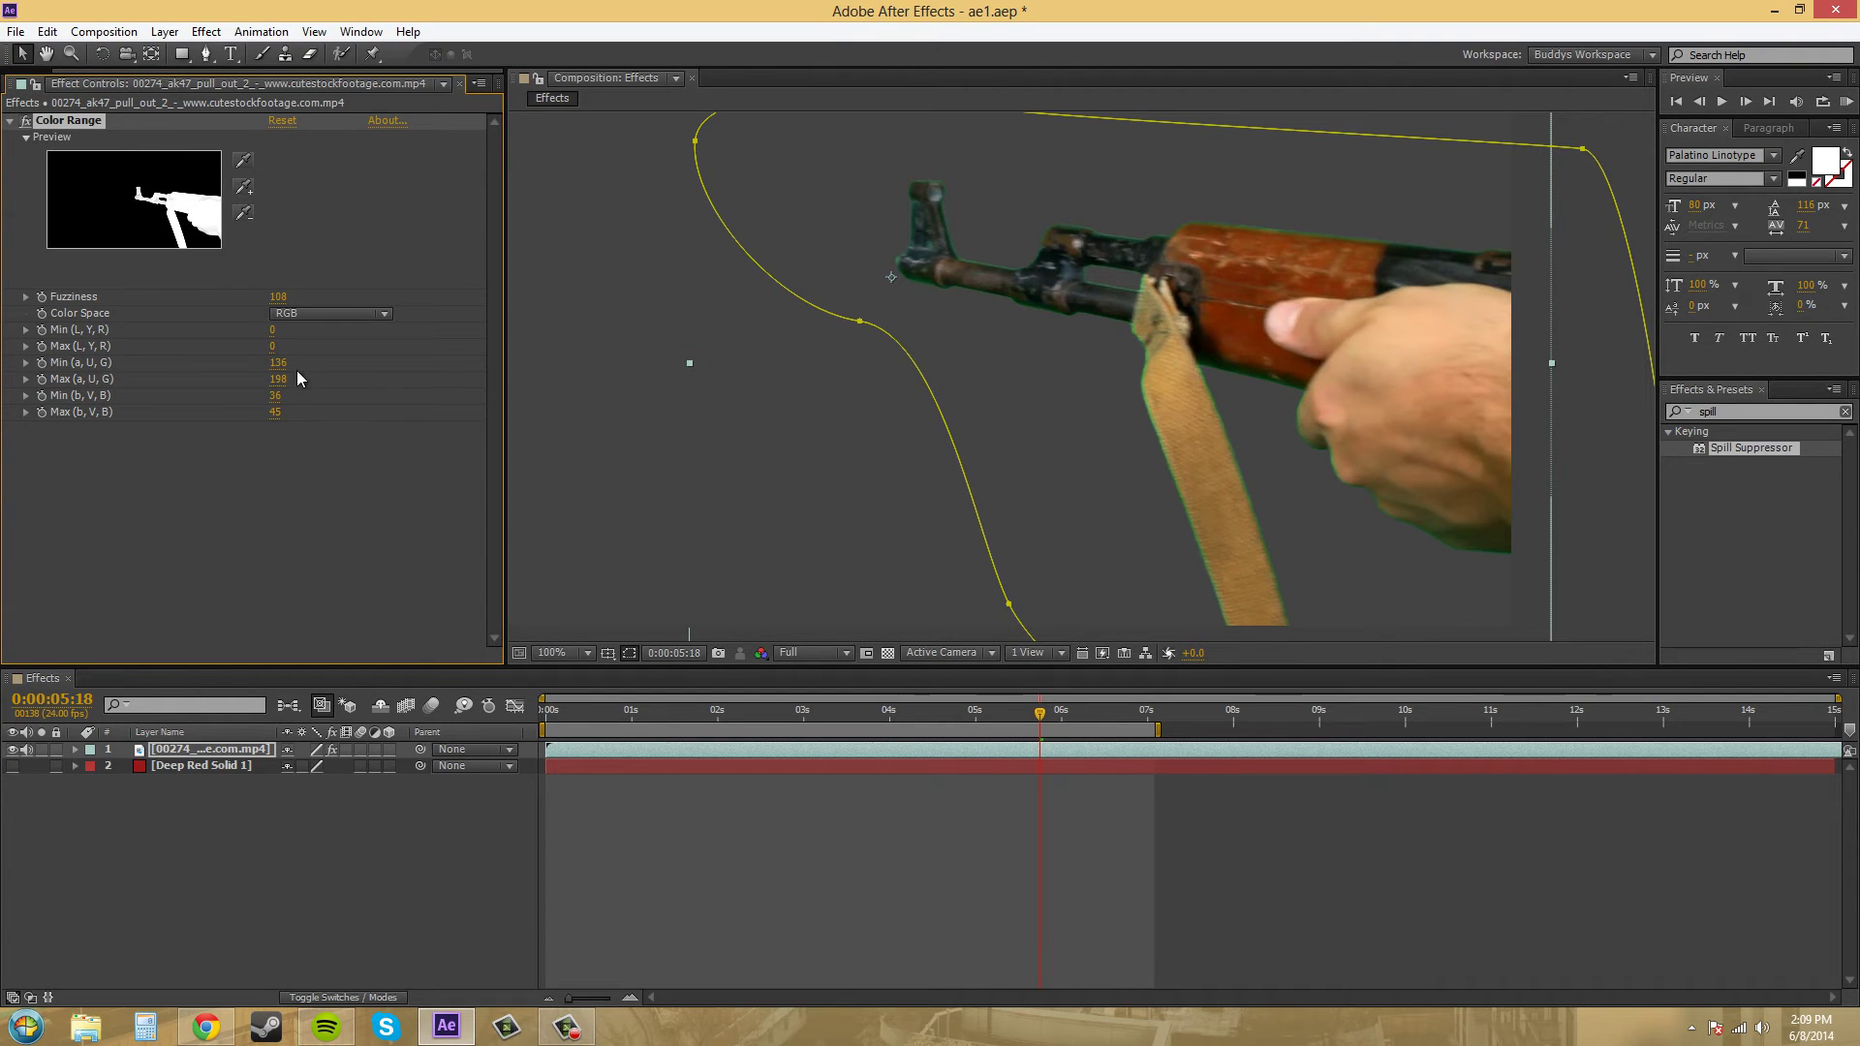
{"action": "left_click_drag", "start_coordinate": [278, 363], "coordinate": [107, 364]}
{"action": "left_click", "coordinate": [242, 211]}
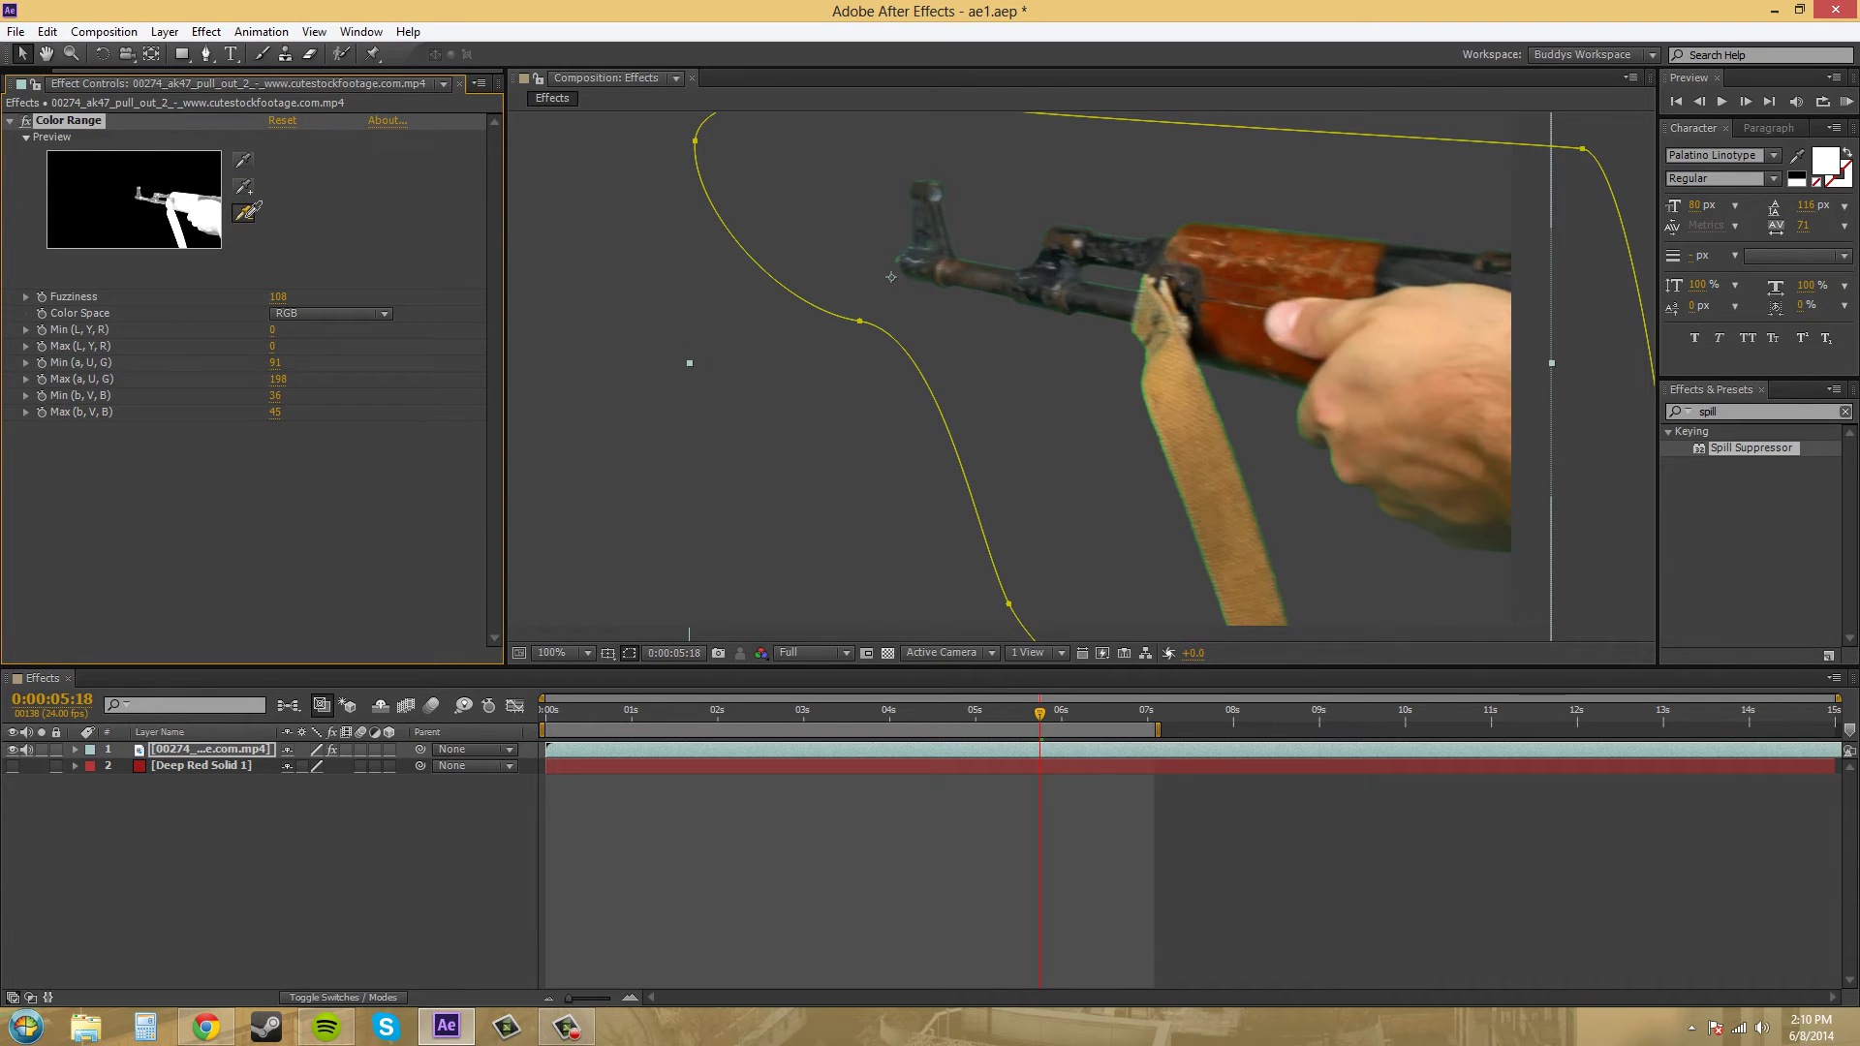
{"action": "left_click", "coordinate": [1056, 266]}
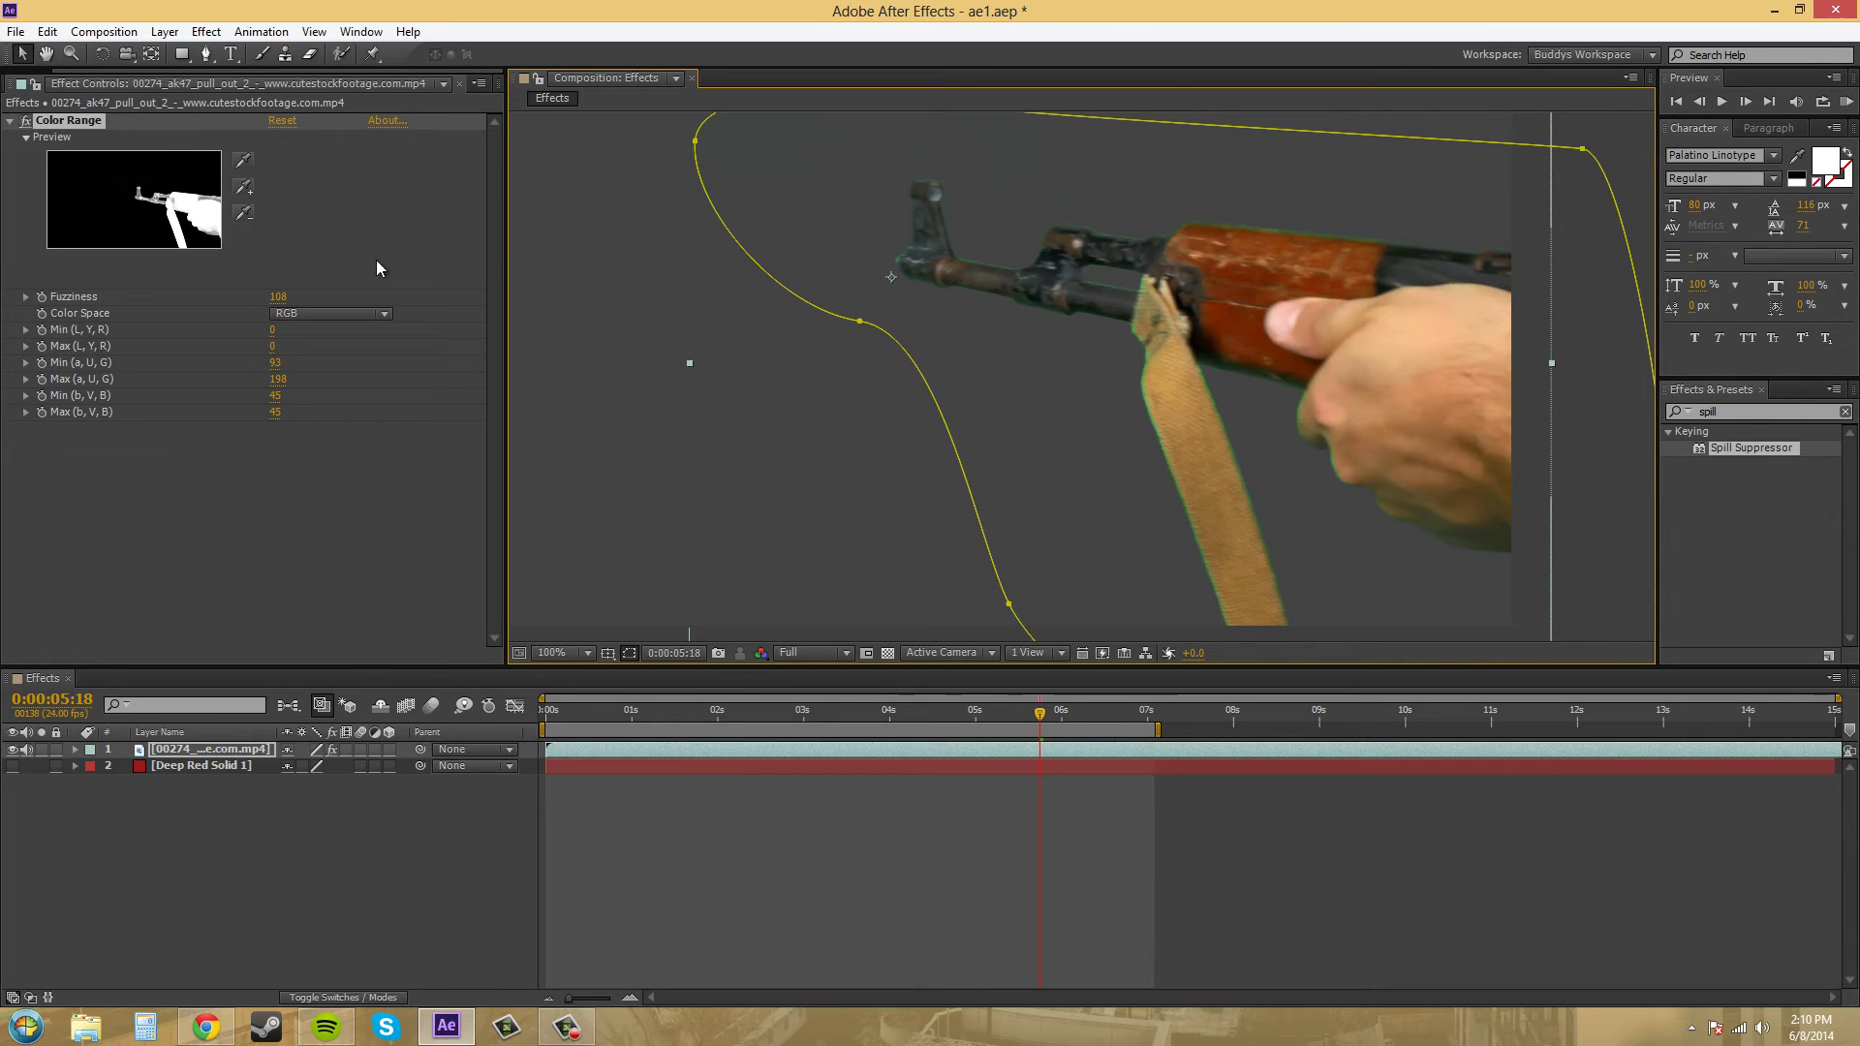
{"action": "left_click", "coordinate": [243, 211]}
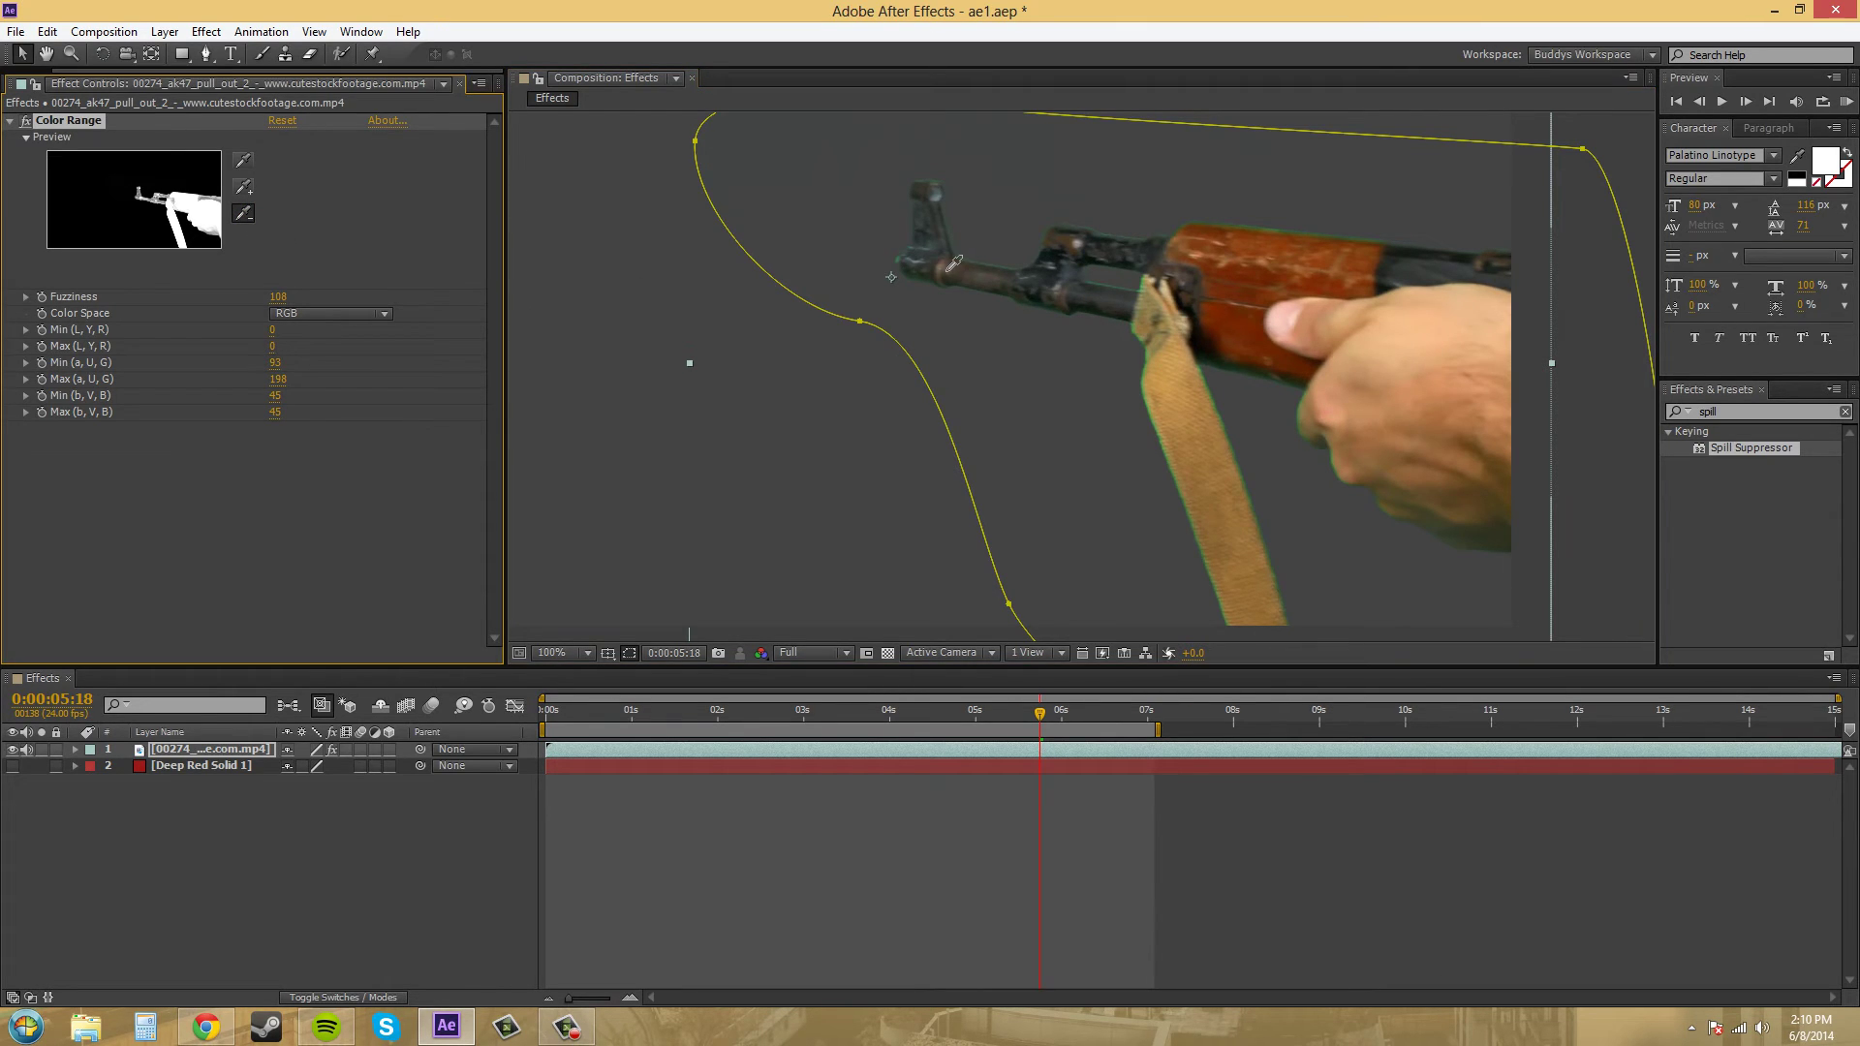
{"action": "left_click", "coordinate": [948, 267]}
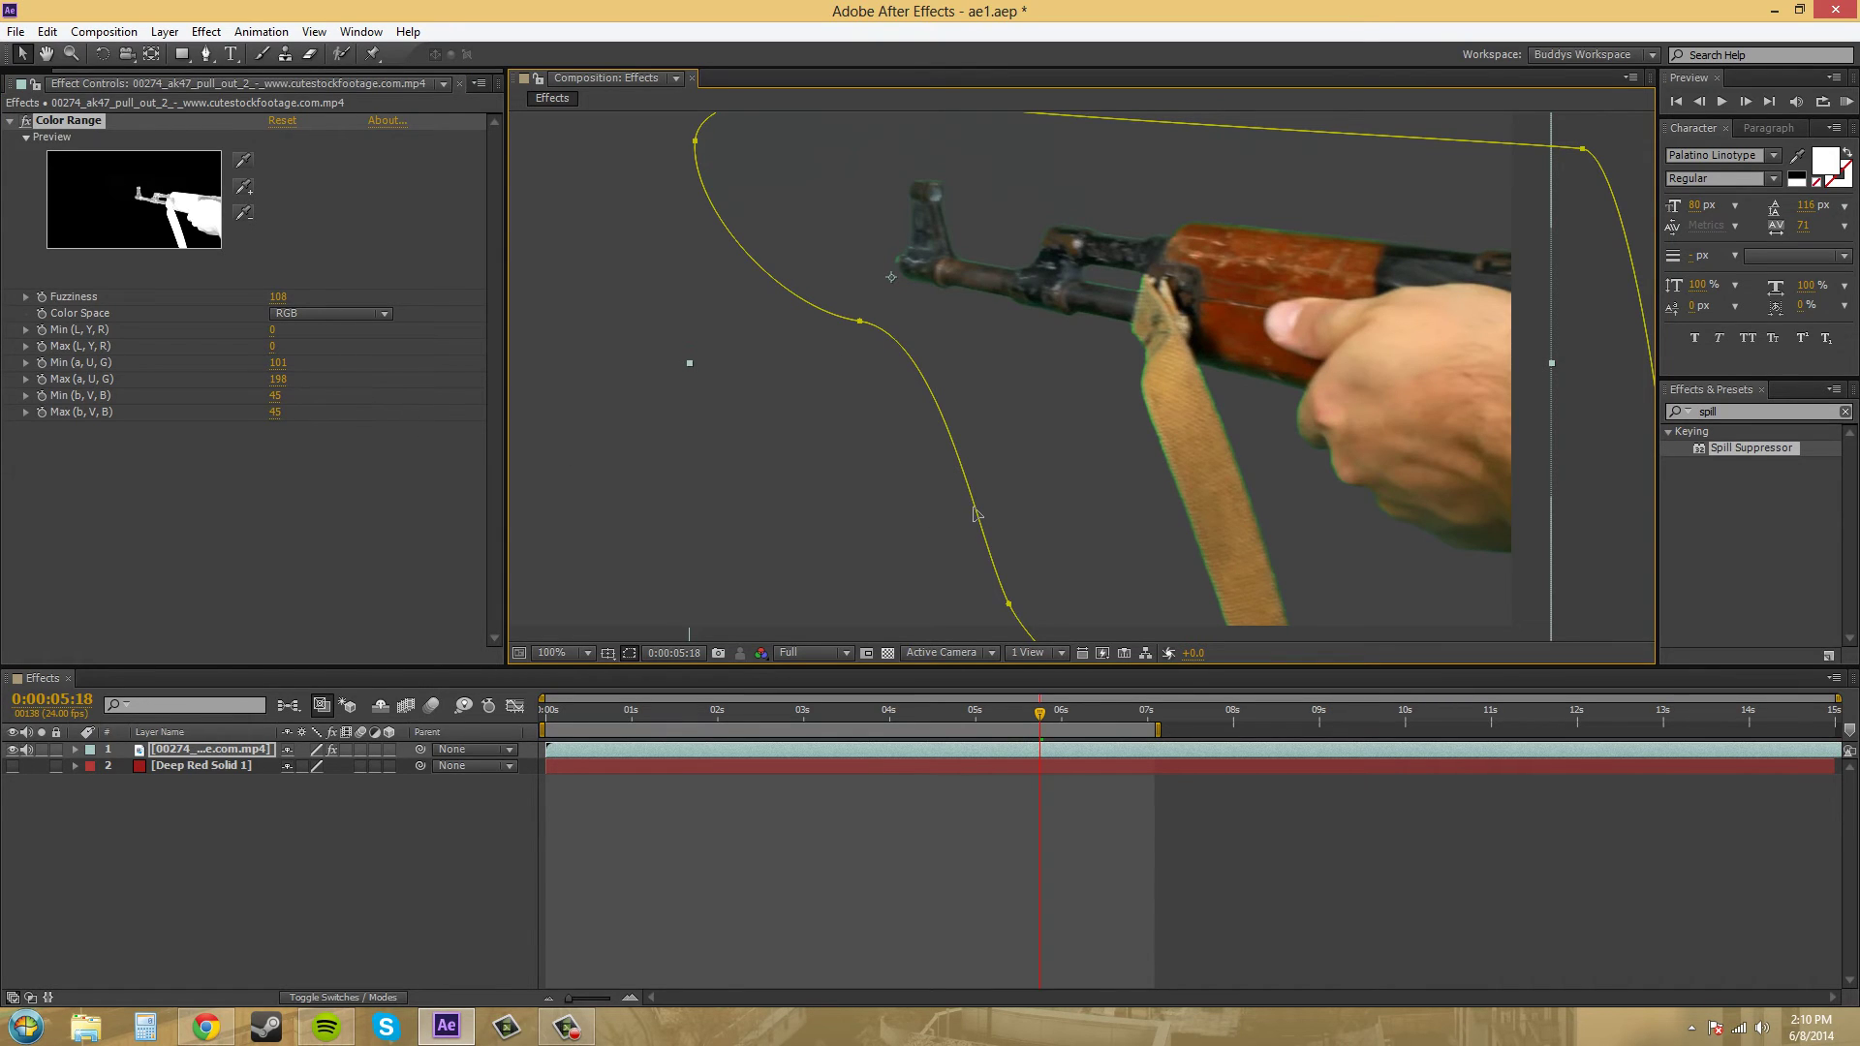
Step: Undo the gun sample, try a Min (b, V, B) change, then undo it too
{"action": "key", "text": "ctrl+z"}
{"action": "left_click_drag", "start_coordinate": [278, 411], "coordinate": [413, 409]}
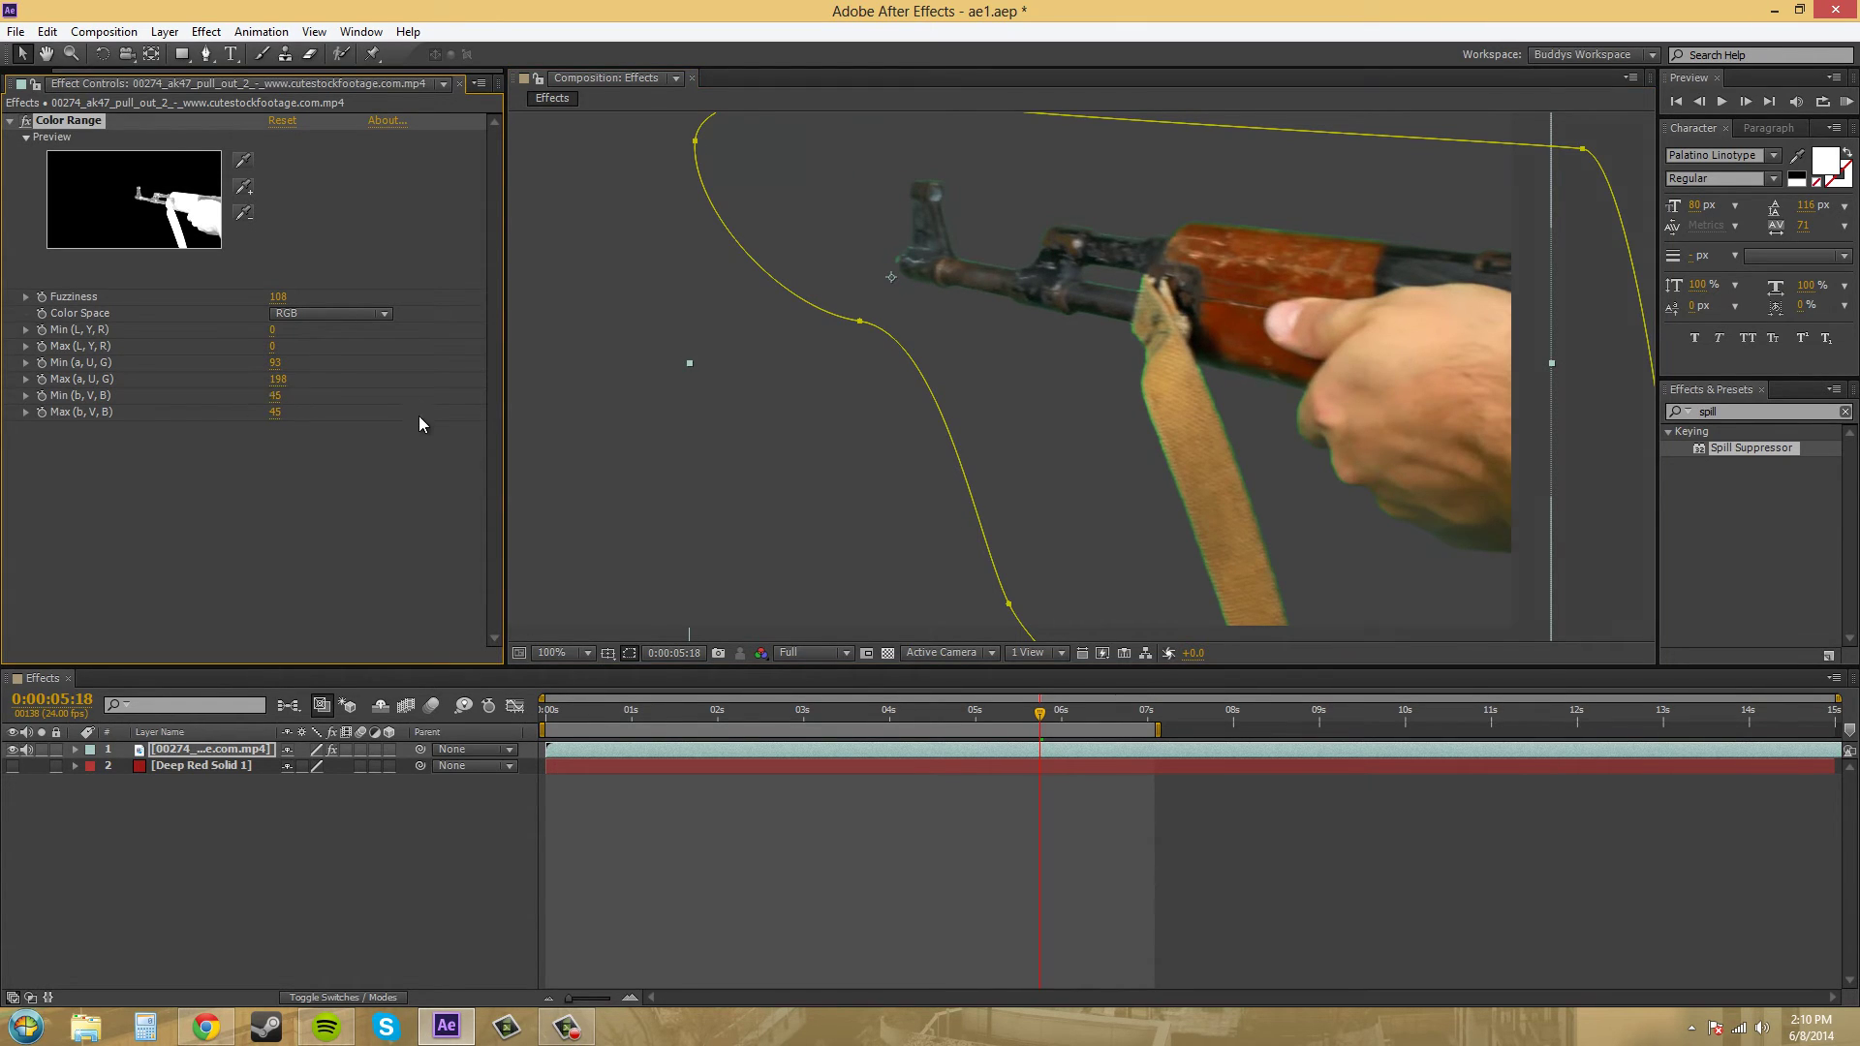
{"action": "left_click", "coordinate": [432, 441]}
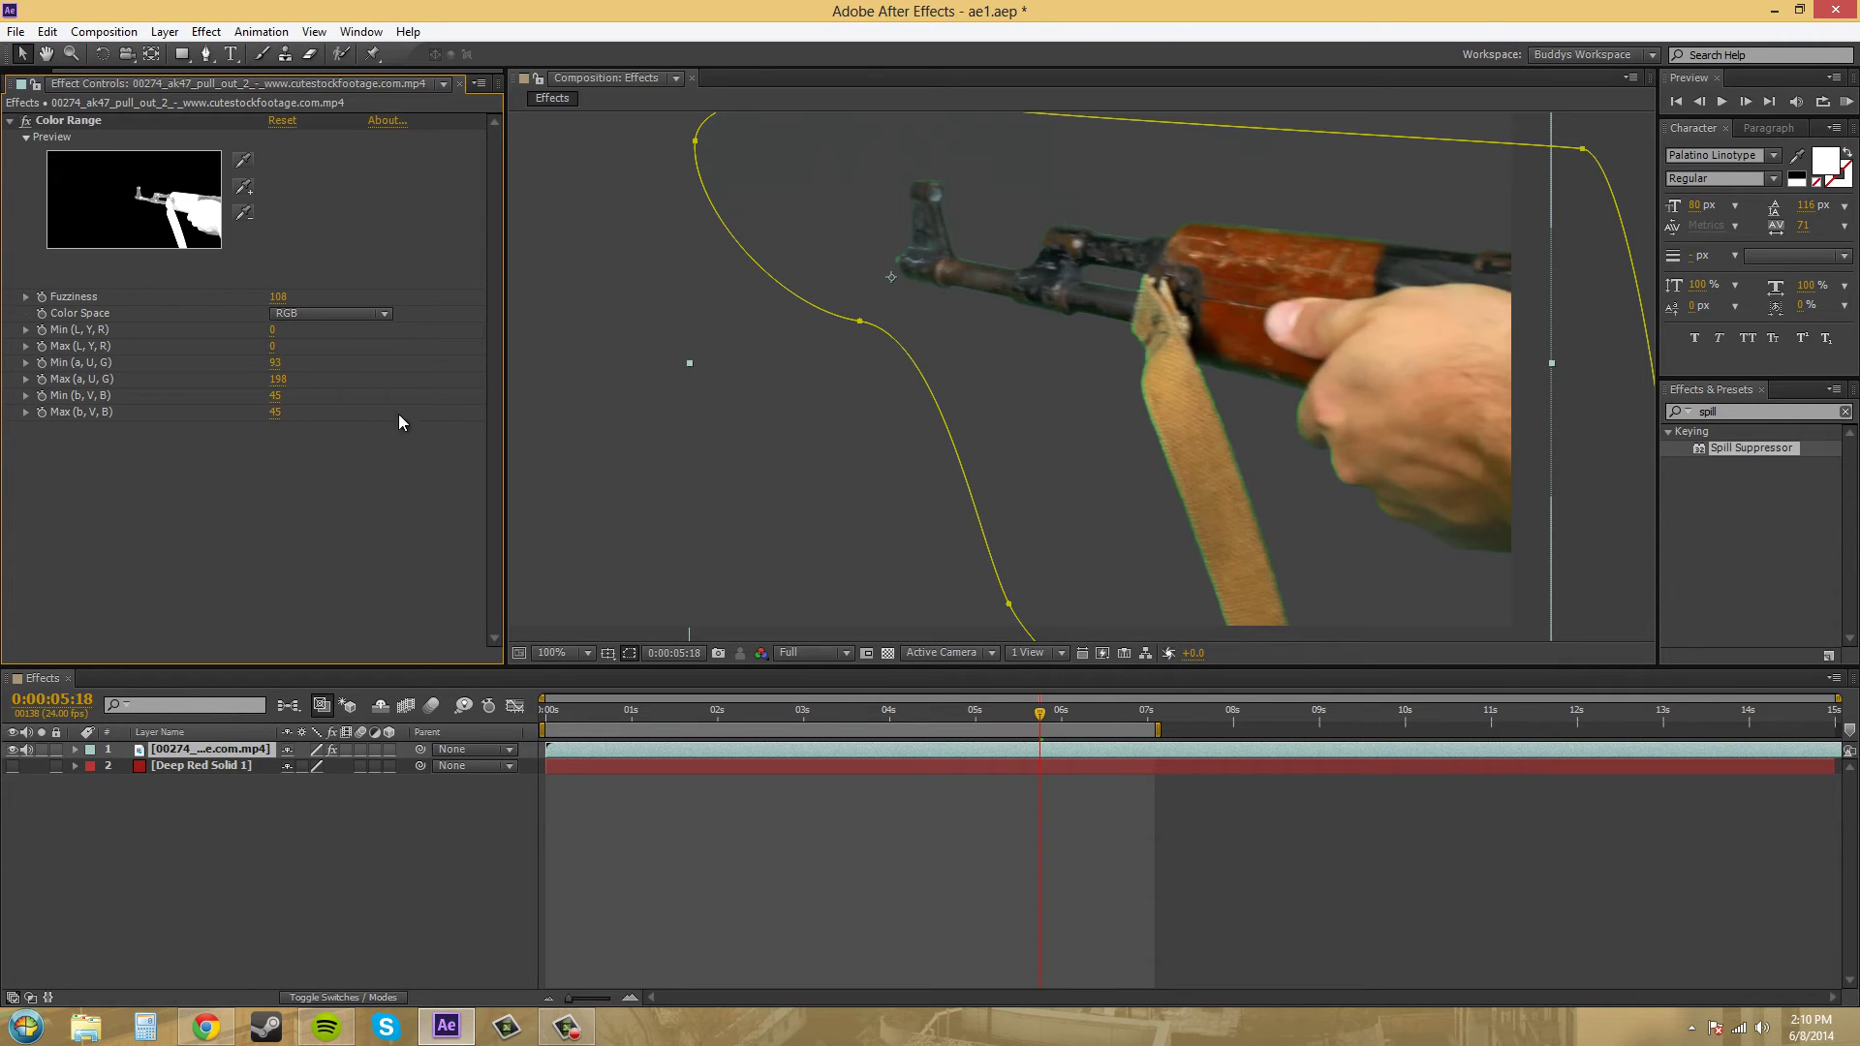
{"action": "key", "text": "ctrl+z"}
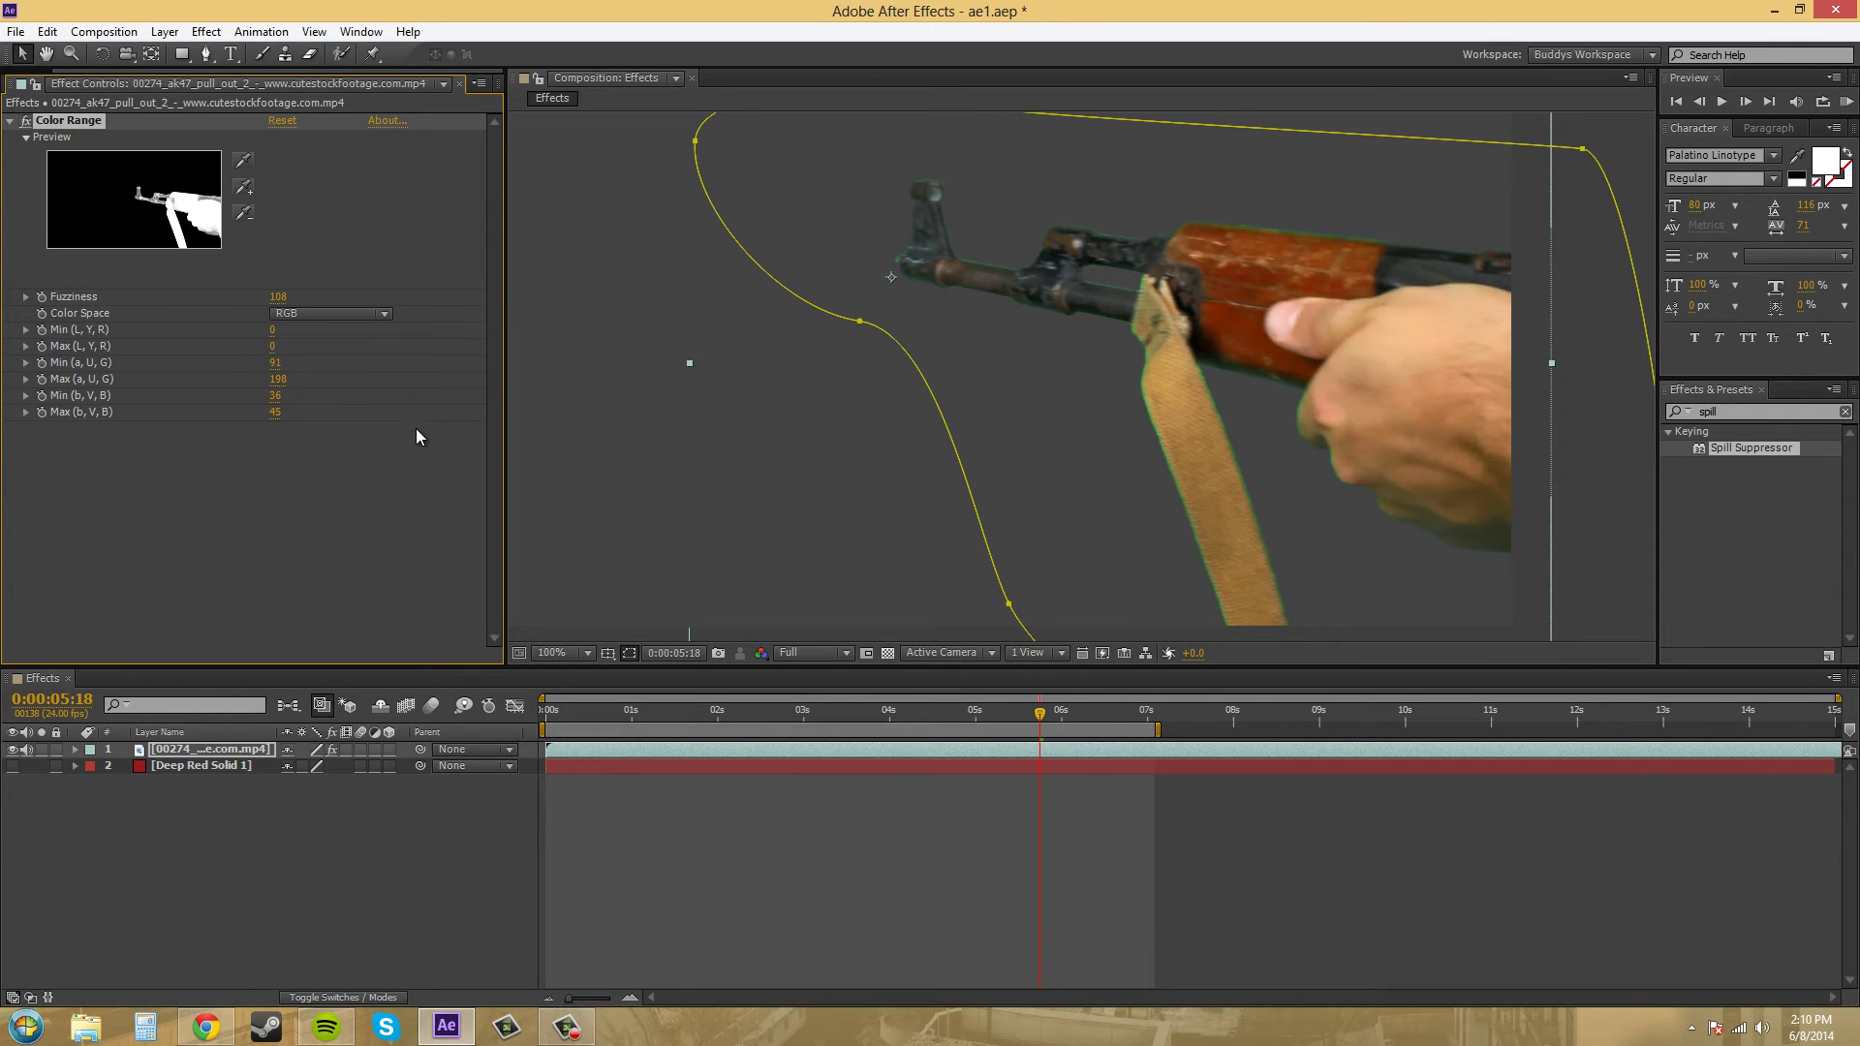
Step: Redo value changes from the Edit menu until Min (a, U, G) reads 136, then deselect the effect
{"action": "left_click", "coordinate": [46, 31]}
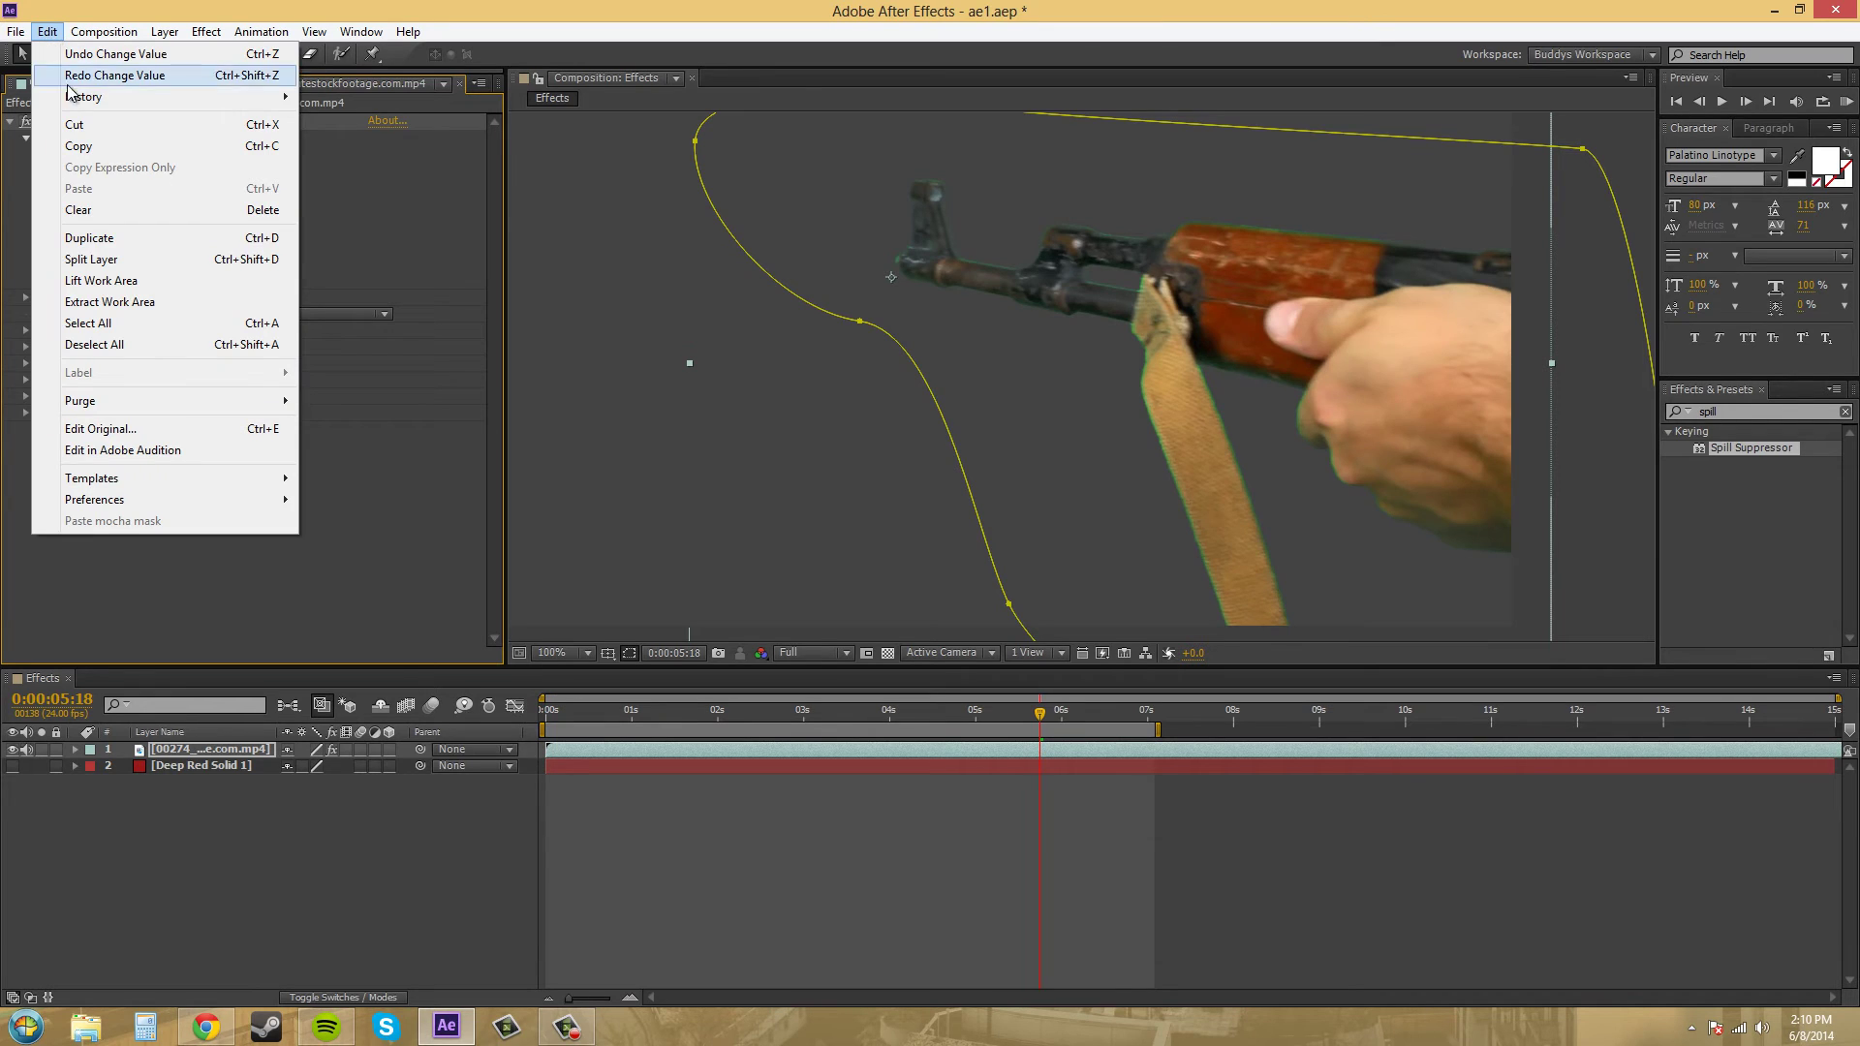
{"action": "left_click", "coordinate": [139, 77]}
{"action": "left_click", "coordinate": [46, 31]}
{"action": "left_click", "coordinate": [46, 31]}
{"action": "left_click", "coordinate": [47, 31]}
{"action": "left_click", "coordinate": [48, 33]}
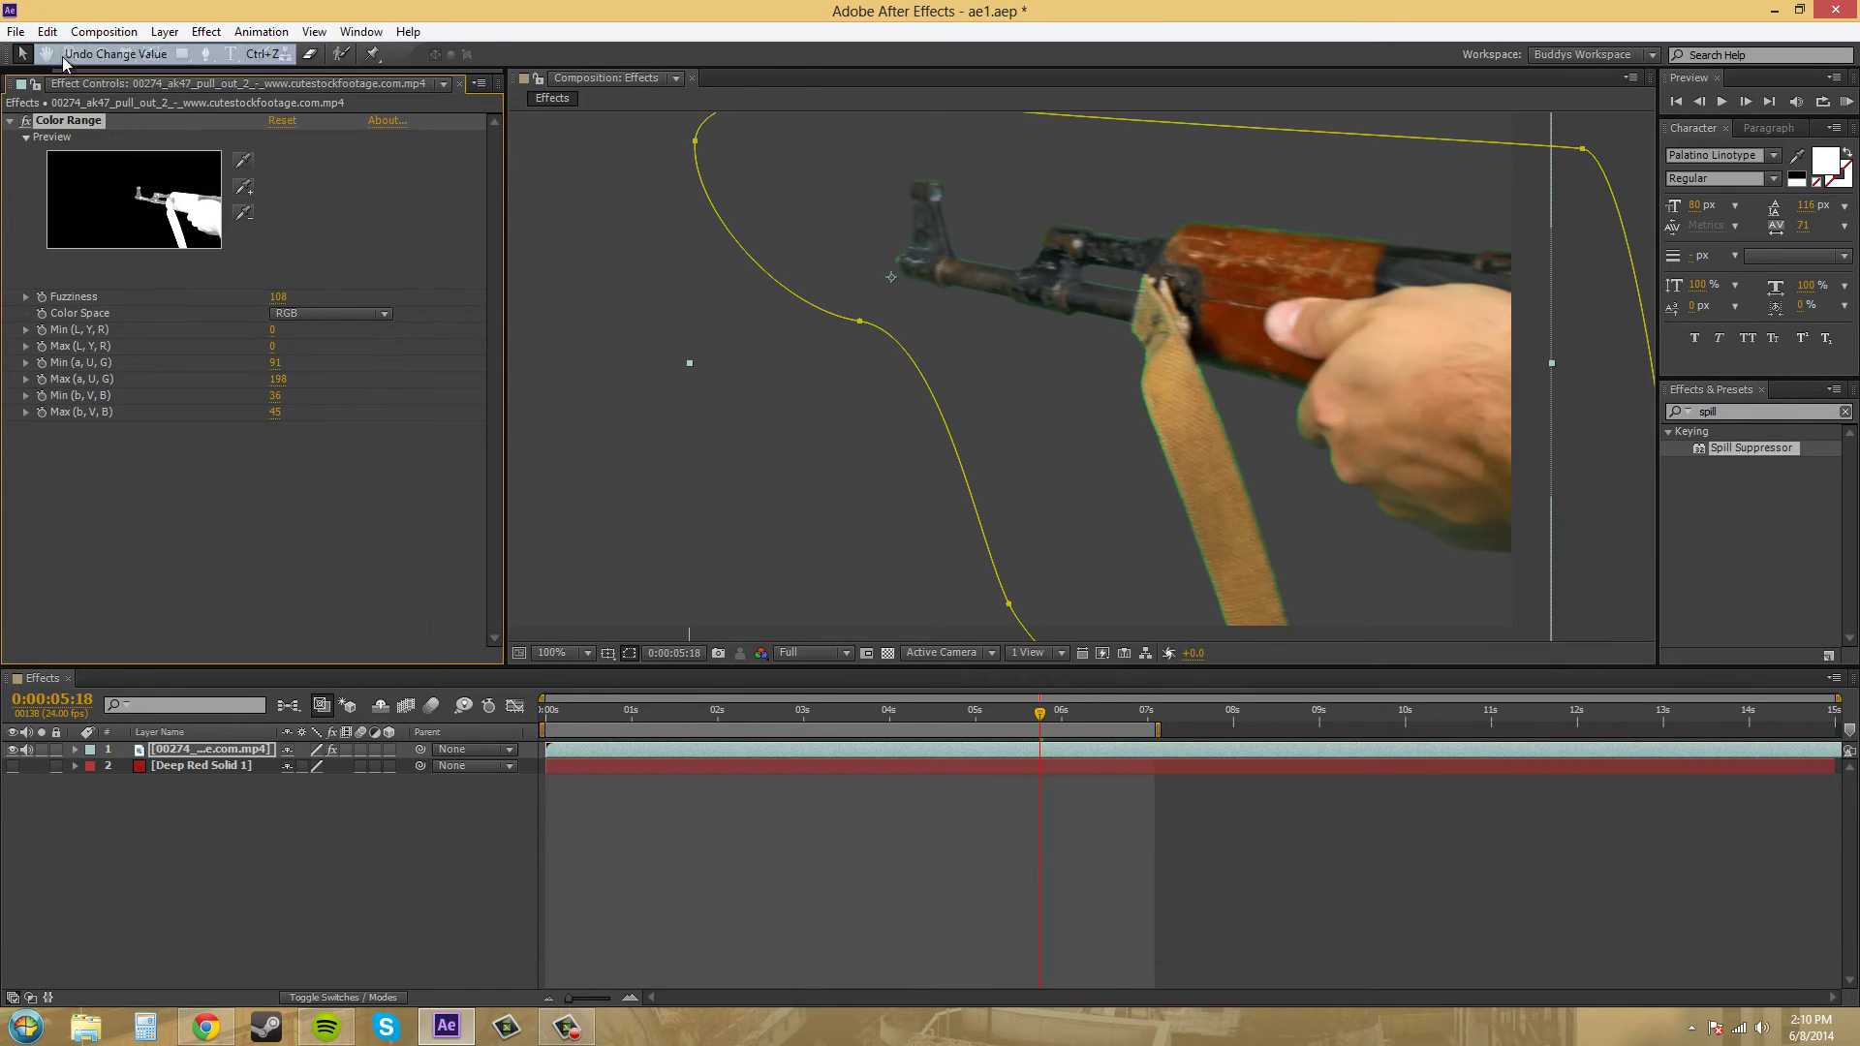
{"action": "left_click", "coordinate": [48, 33]}
{"action": "left_click", "coordinate": [74, 61]}
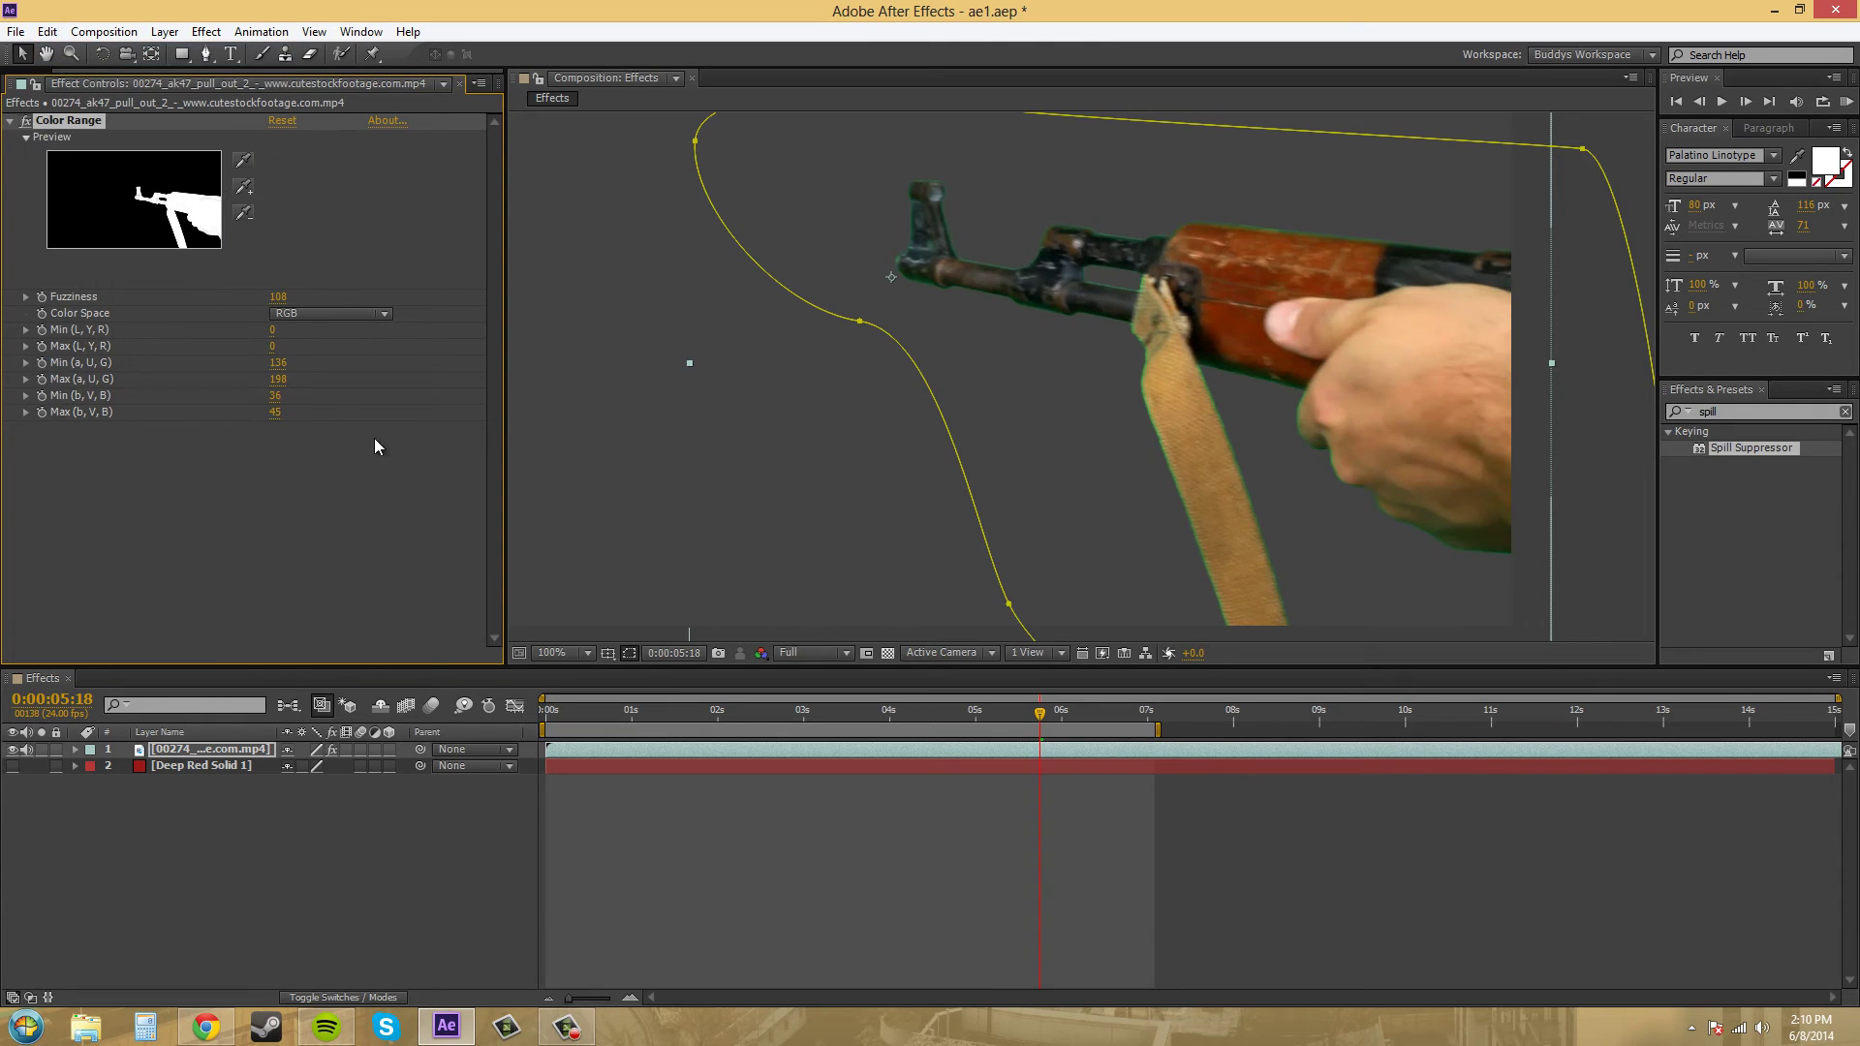
{"action": "left_click", "coordinate": [392, 534]}
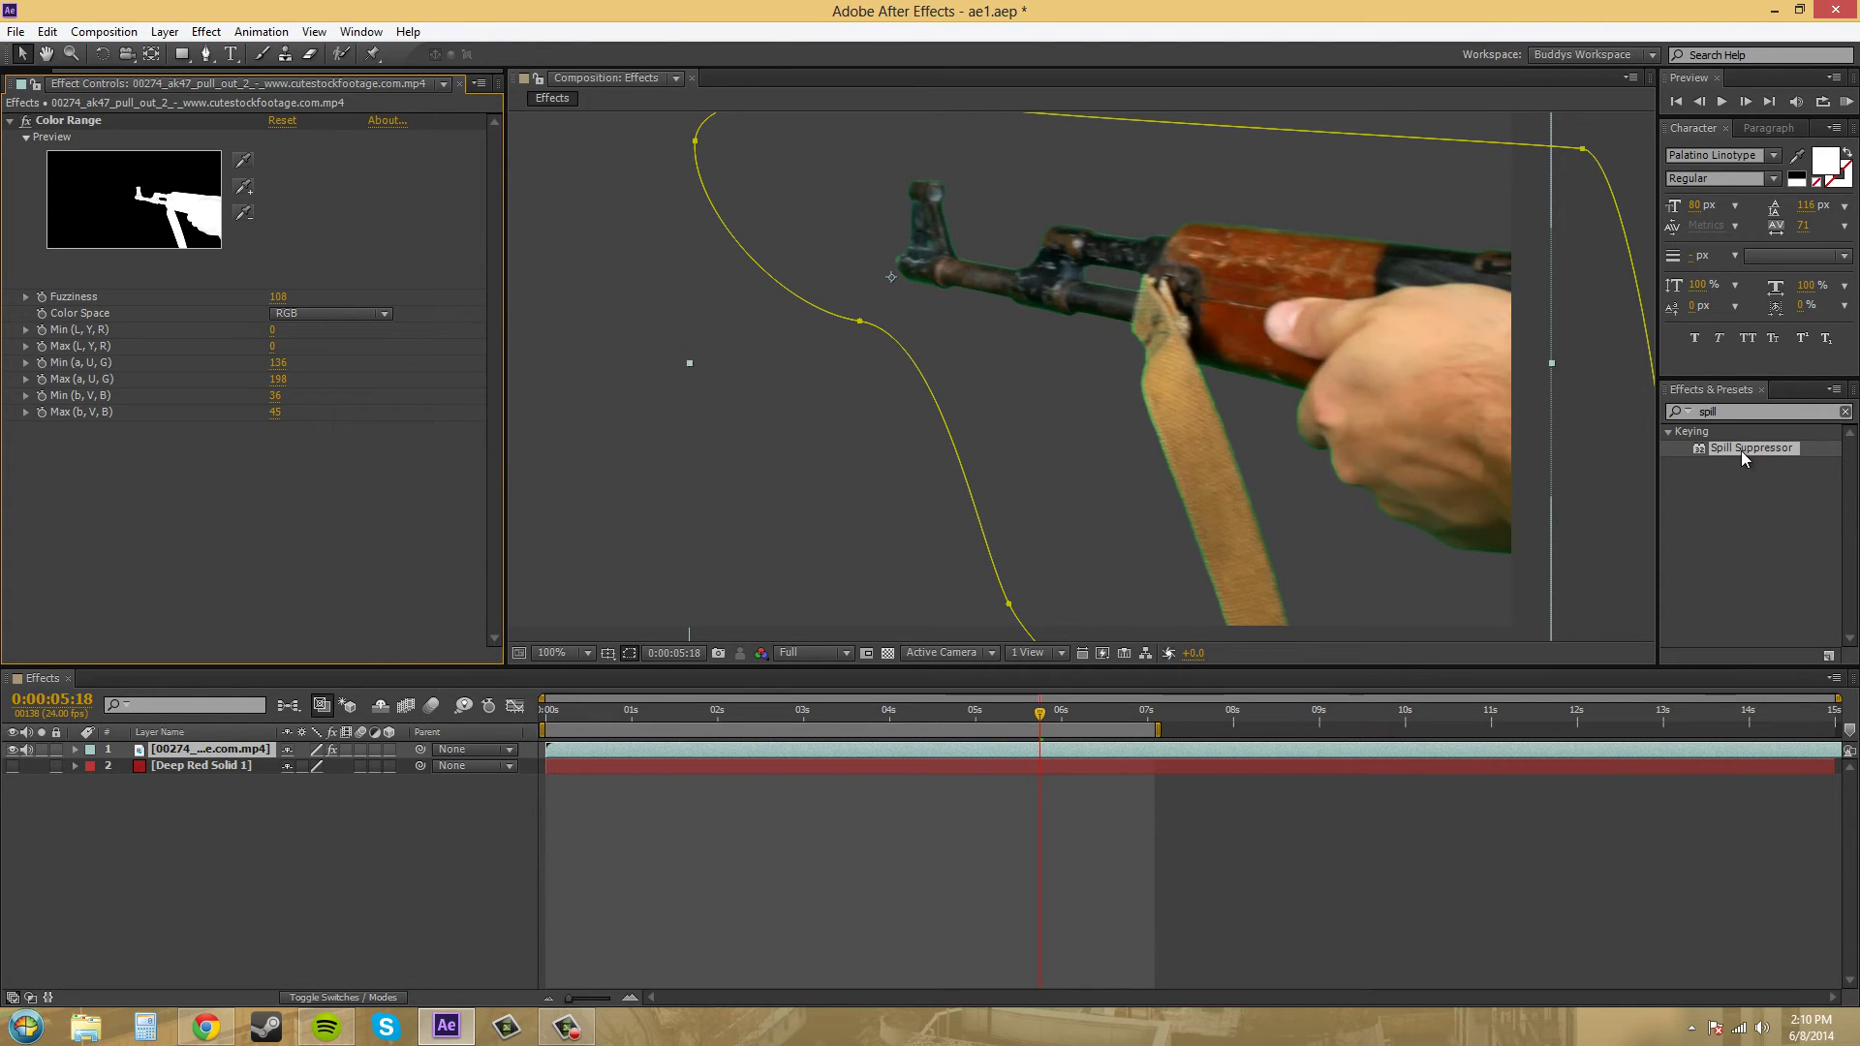
Step: Apply Spill Suppressor to the rifle footage
{"action": "left_click_drag", "start_coordinate": [1725, 451], "coordinate": [229, 498]}
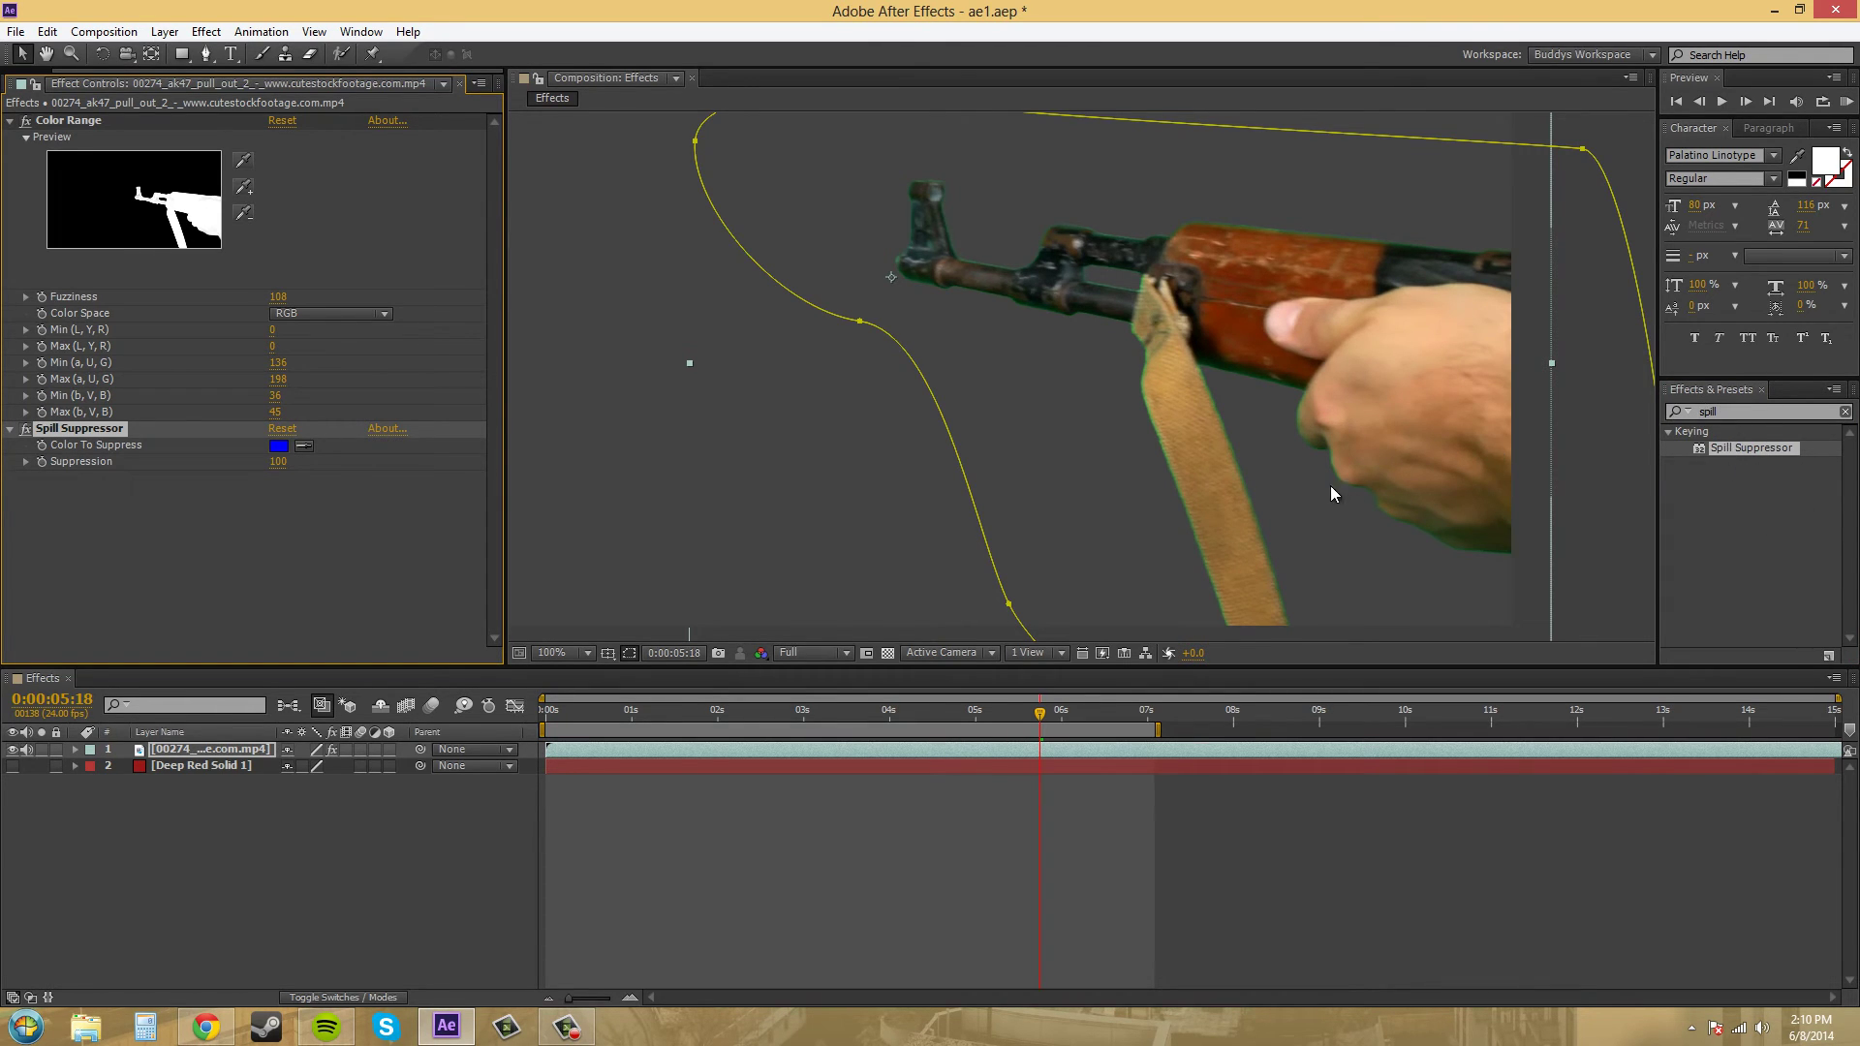
{"action": "scroll", "coordinate": [1308, 479], "scroll_direction": "up", "scroll_amount": 2}
{"action": "scroll", "coordinate": [1071, 296], "scroll_direction": "up", "scroll_amount": 4}
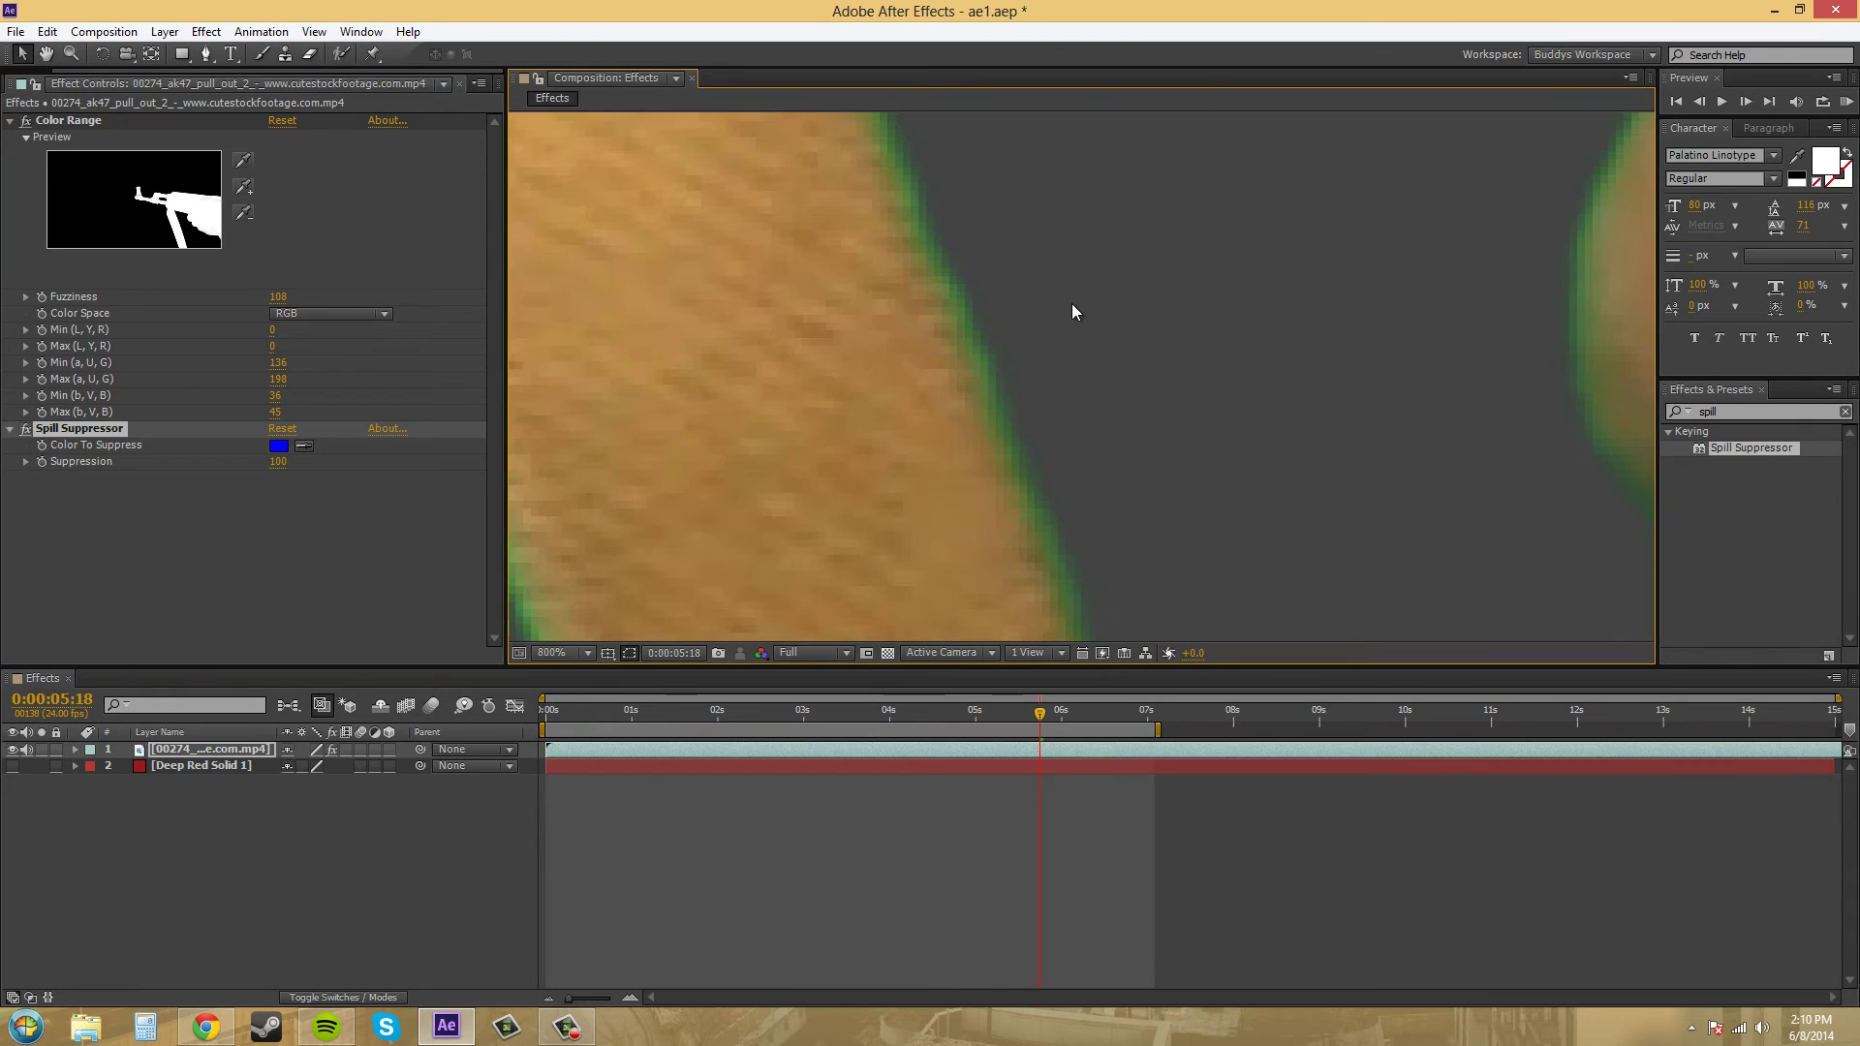
Step: Sample the green screen as the Color To Suppress and raise Suppression to 112
{"action": "left_click", "coordinate": [306, 446]}
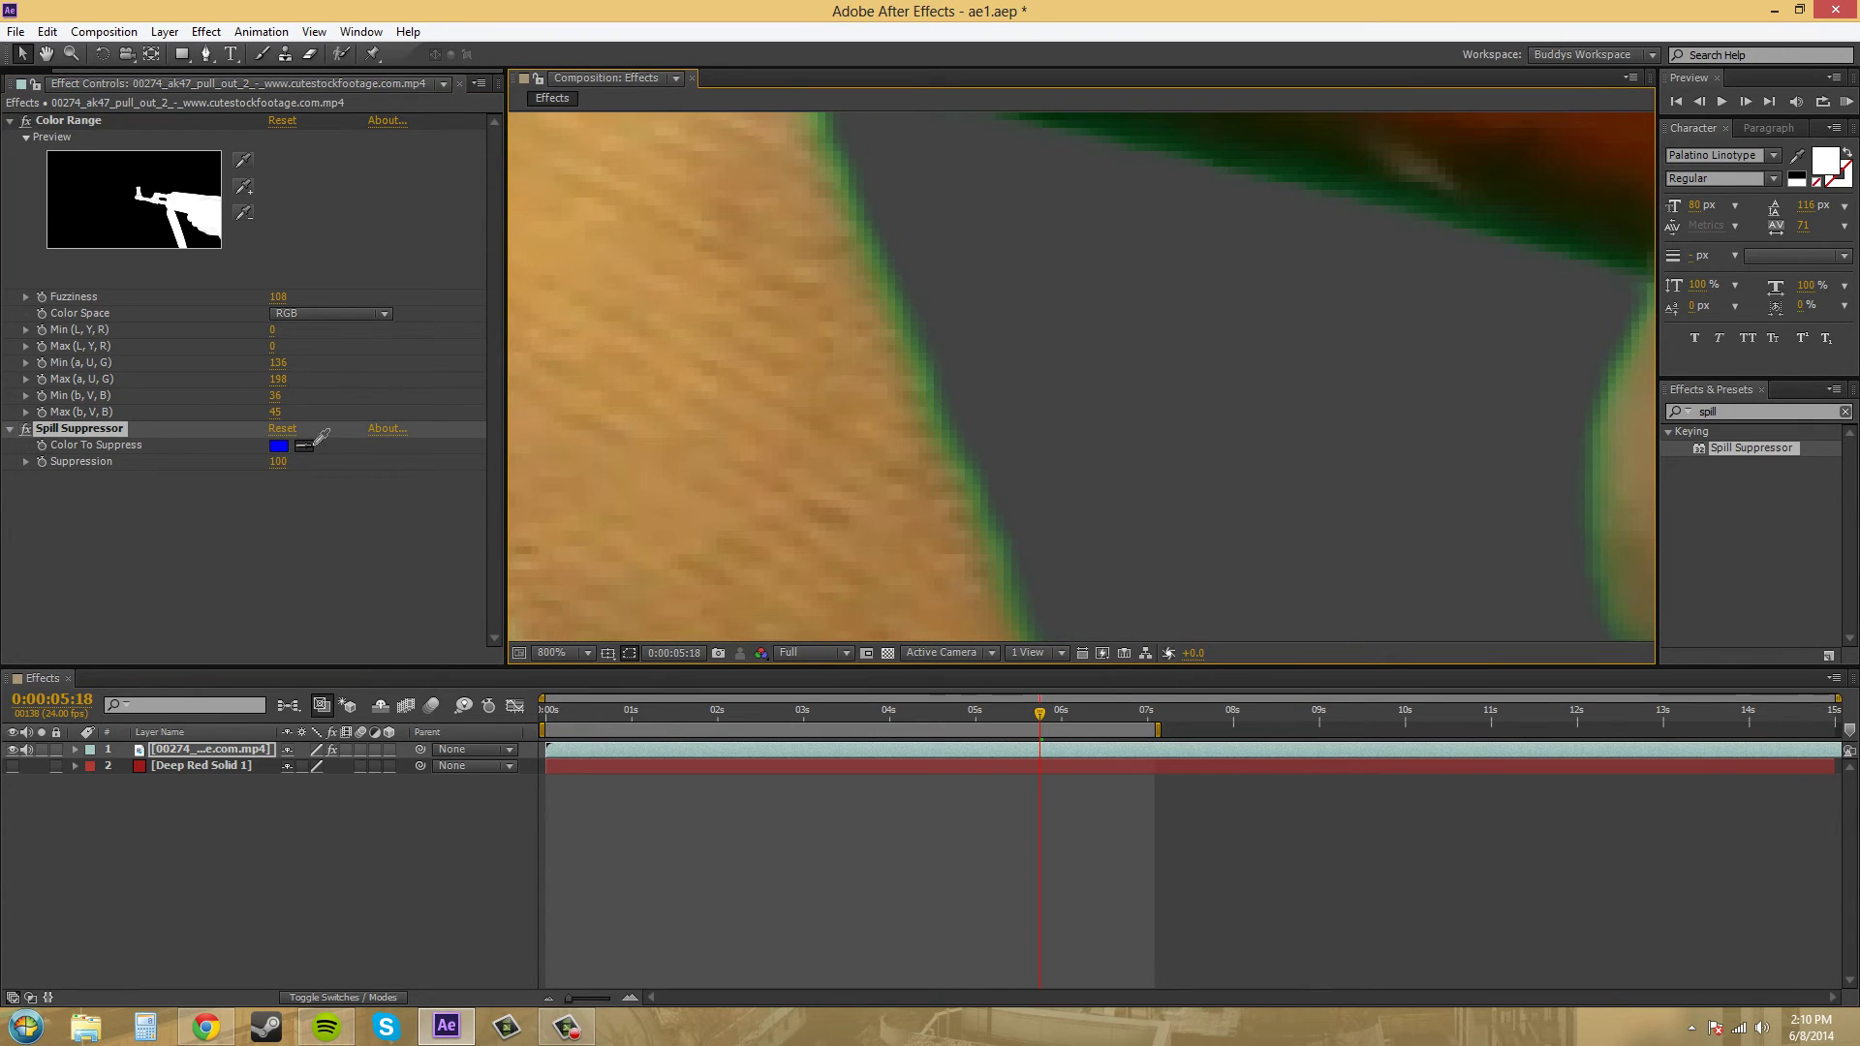
{"action": "left_click", "coordinate": [976, 465]}
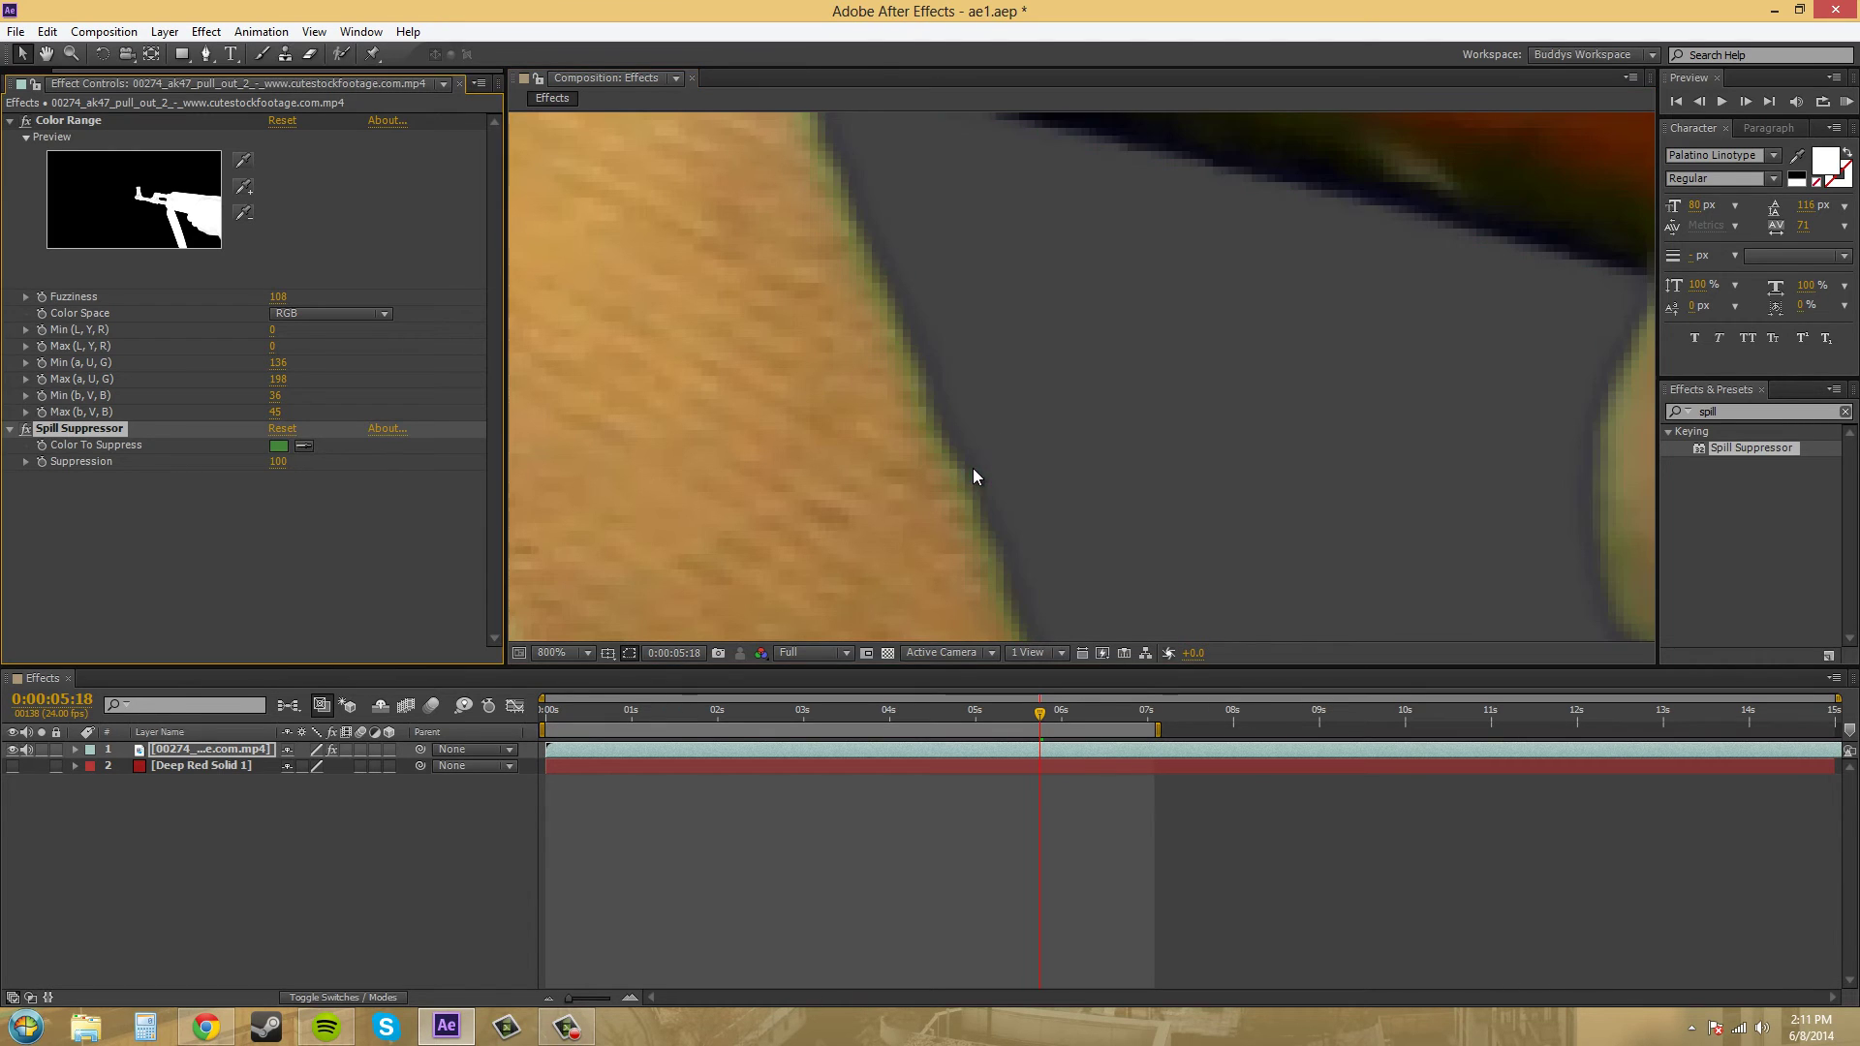
{"action": "scroll", "coordinate": [1065, 369], "scroll_direction": "down", "scroll_amount": 8}
{"action": "scroll", "coordinate": [1174, 345], "scroll_direction": "up", "scroll_amount": 4}
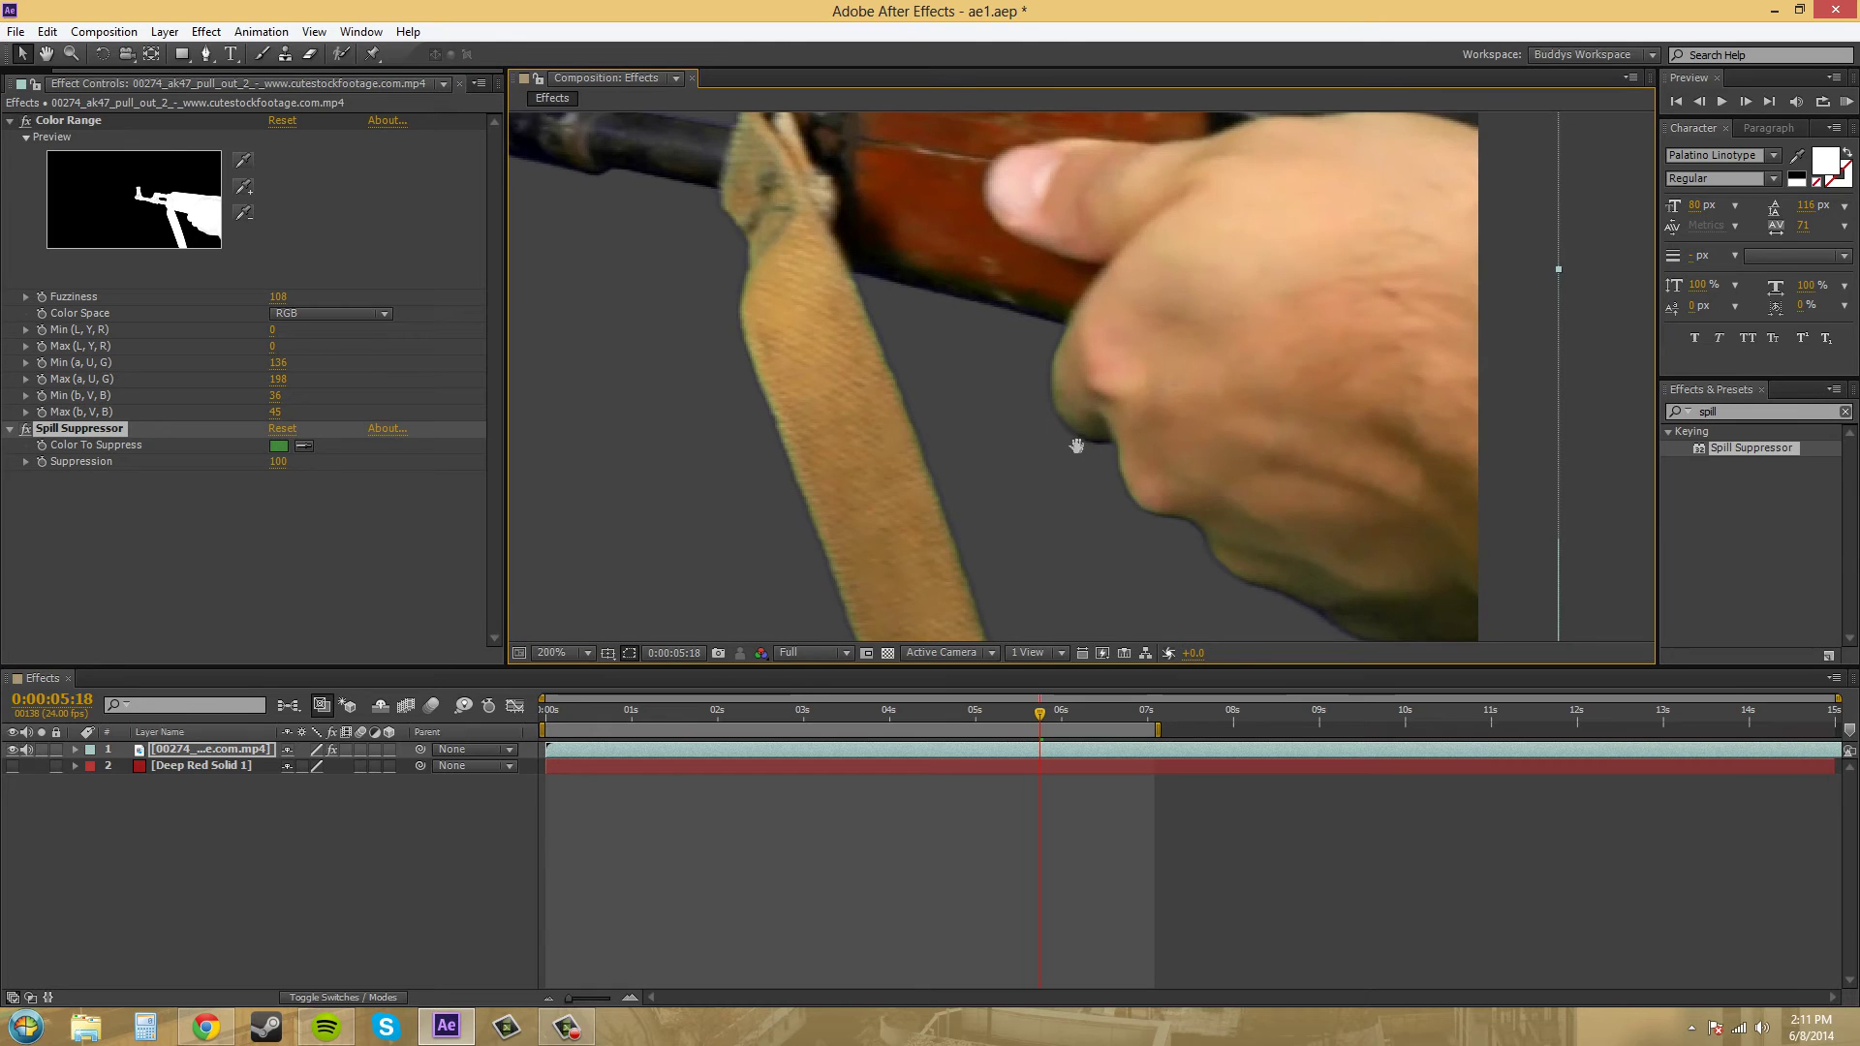
{"action": "mouse_move", "coordinate": [279, 461]}
{"action": "left_mouse_down"}
{"action": "mouse_move", "coordinate": [308, 455]}
{"action": "mouse_move", "coordinate": [227, 455]}
{"action": "mouse_move", "coordinate": [299, 456]}
{"action": "left_mouse_up"}
{"action": "scroll", "coordinate": [736, 351], "scroll_direction": "down", "scroll_amount": 2}
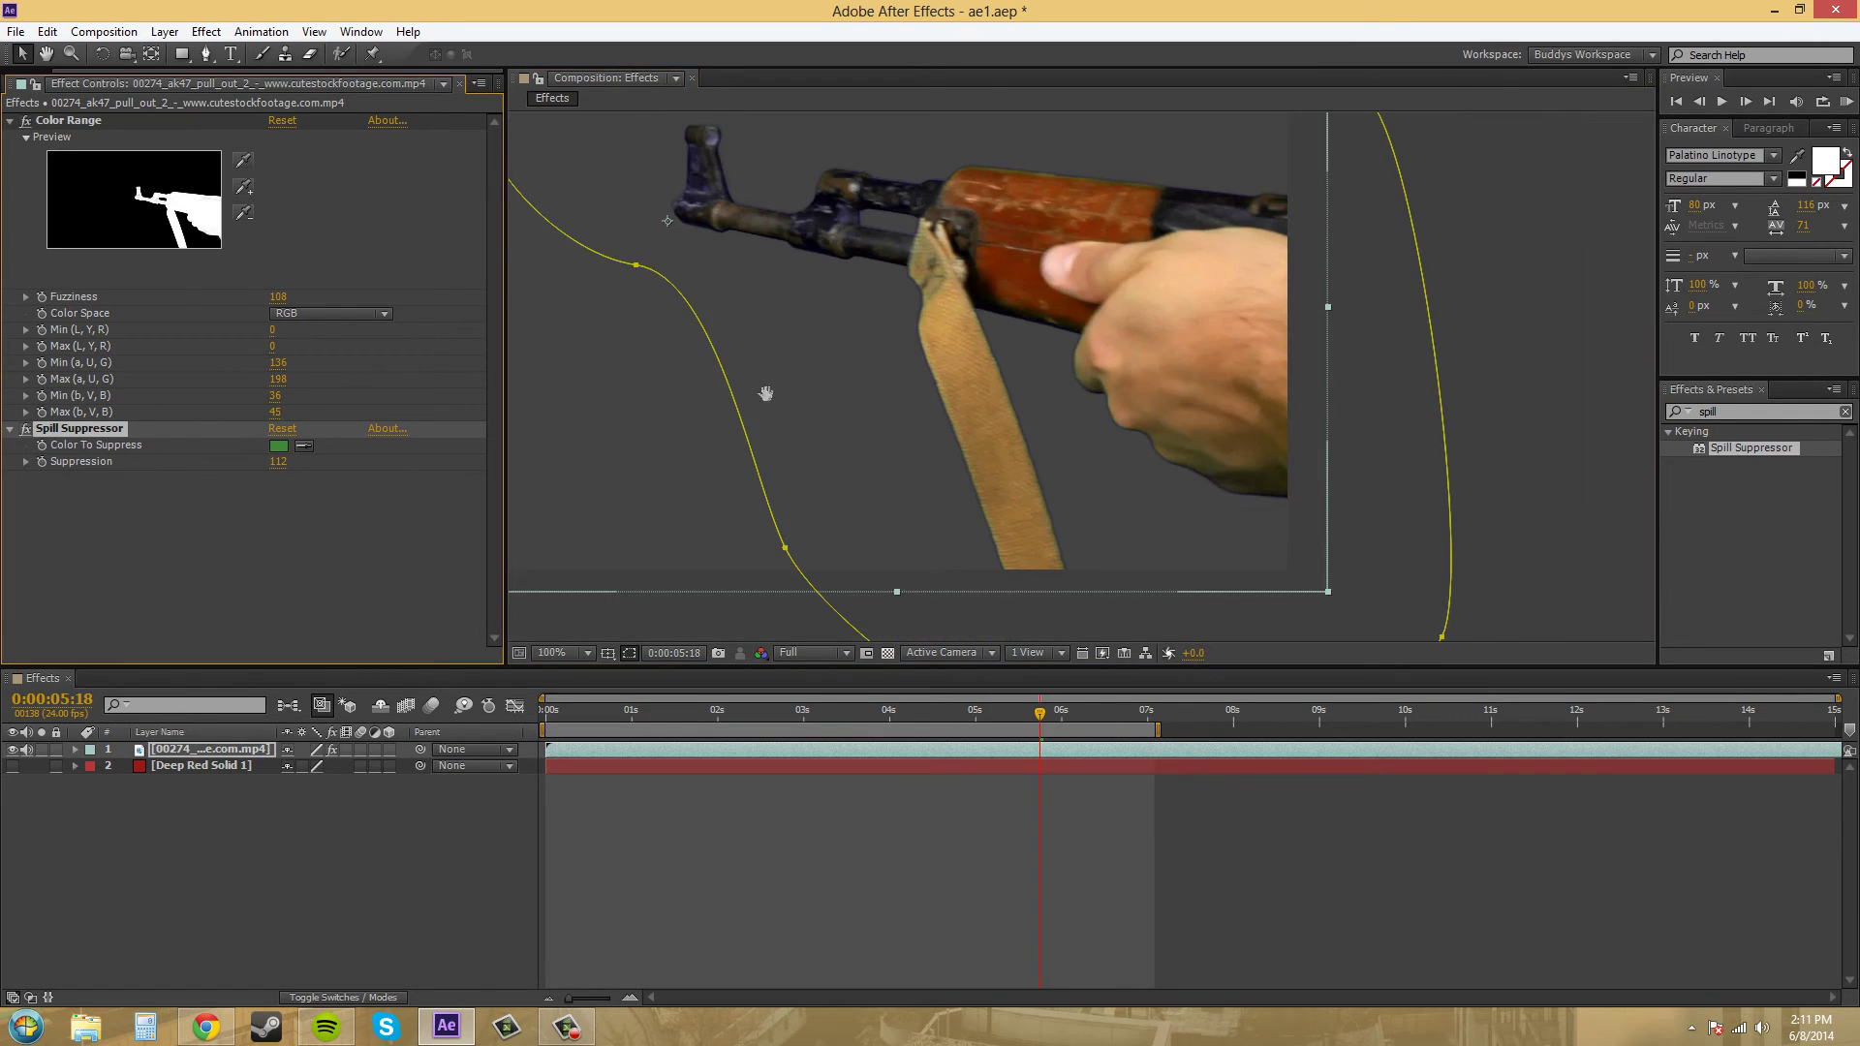
{"action": "left_click", "coordinate": [1591, 285]}
{"action": "left_click_drag", "start_coordinate": [1540, 241], "coordinate": [1502, 194]}
{"action": "scroll", "coordinate": [885, 455], "scroll_direction": "down", "scroll_amount": 1}
{"action": "left_click_drag", "start_coordinate": [884, 455], "coordinate": [1059, 510]}
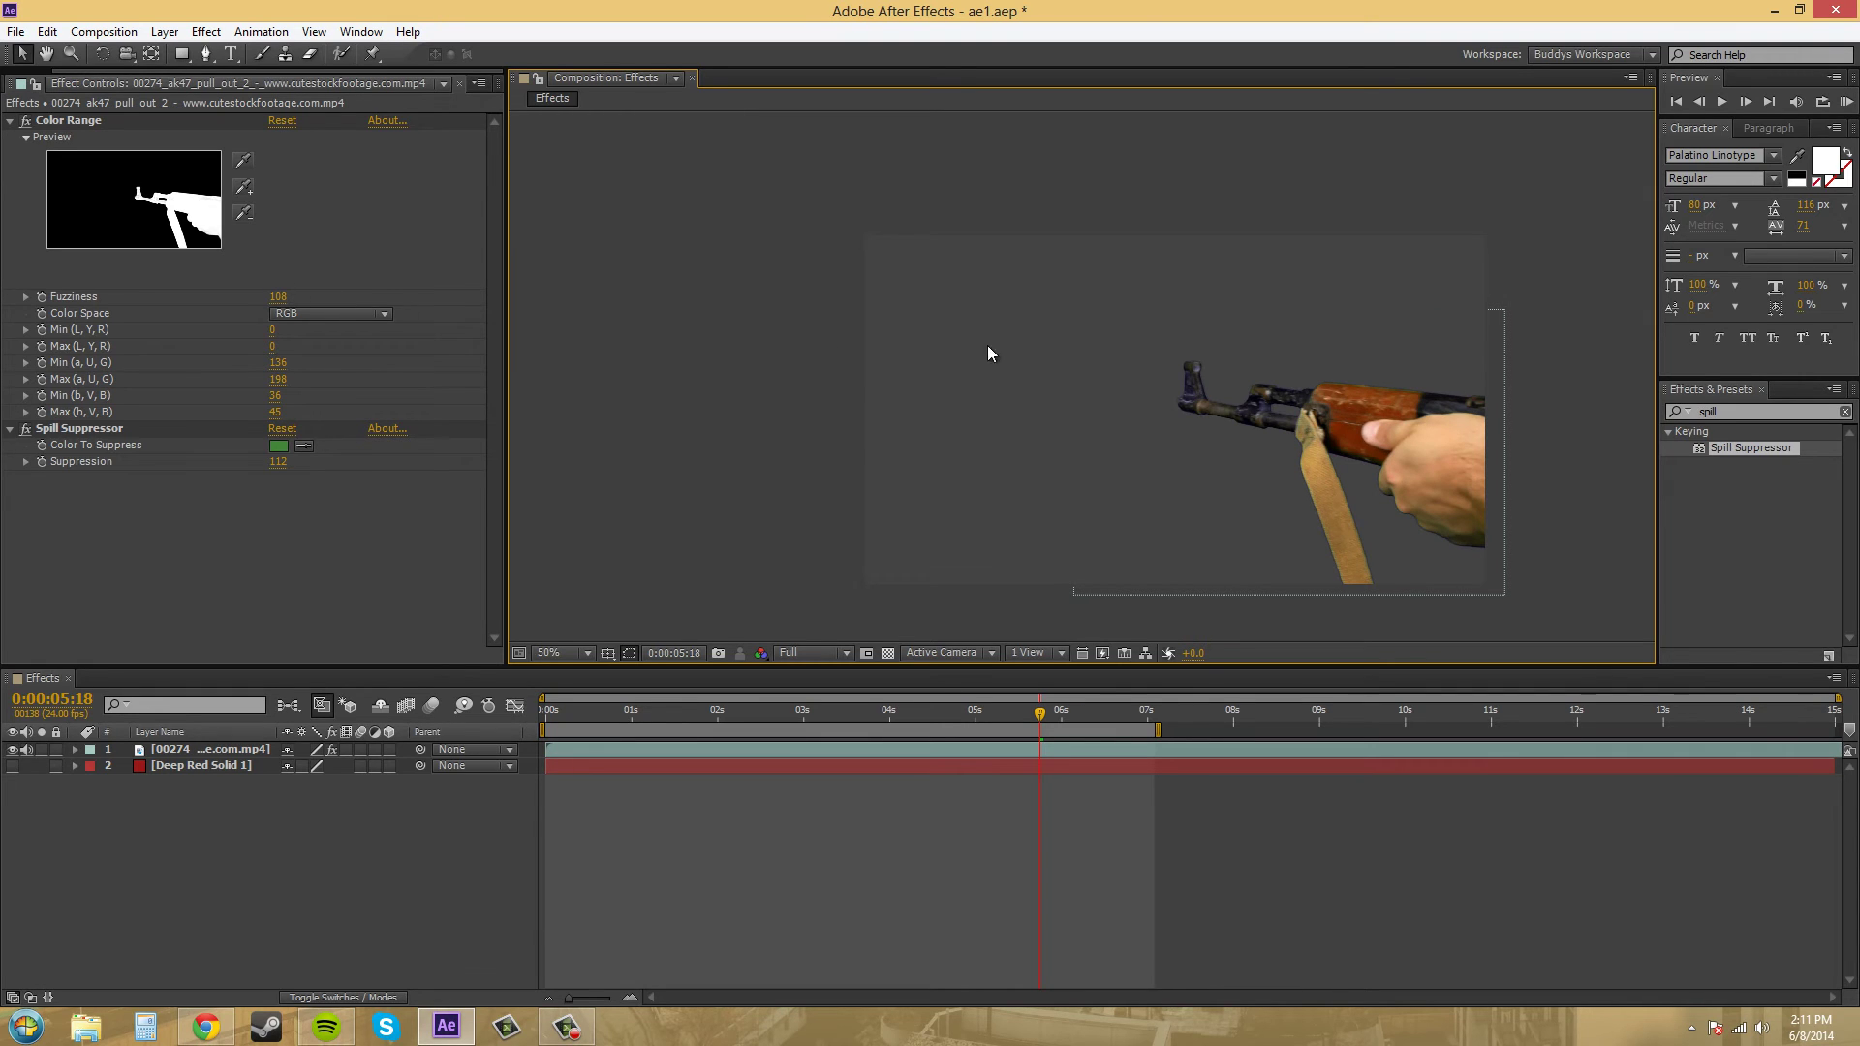
{"action": "left_click_drag", "start_coordinate": [1054, 366], "coordinate": [1299, 436]}
{"action": "scroll", "coordinate": [1027, 419], "scroll_direction": "up", "scroll_amount": 2}
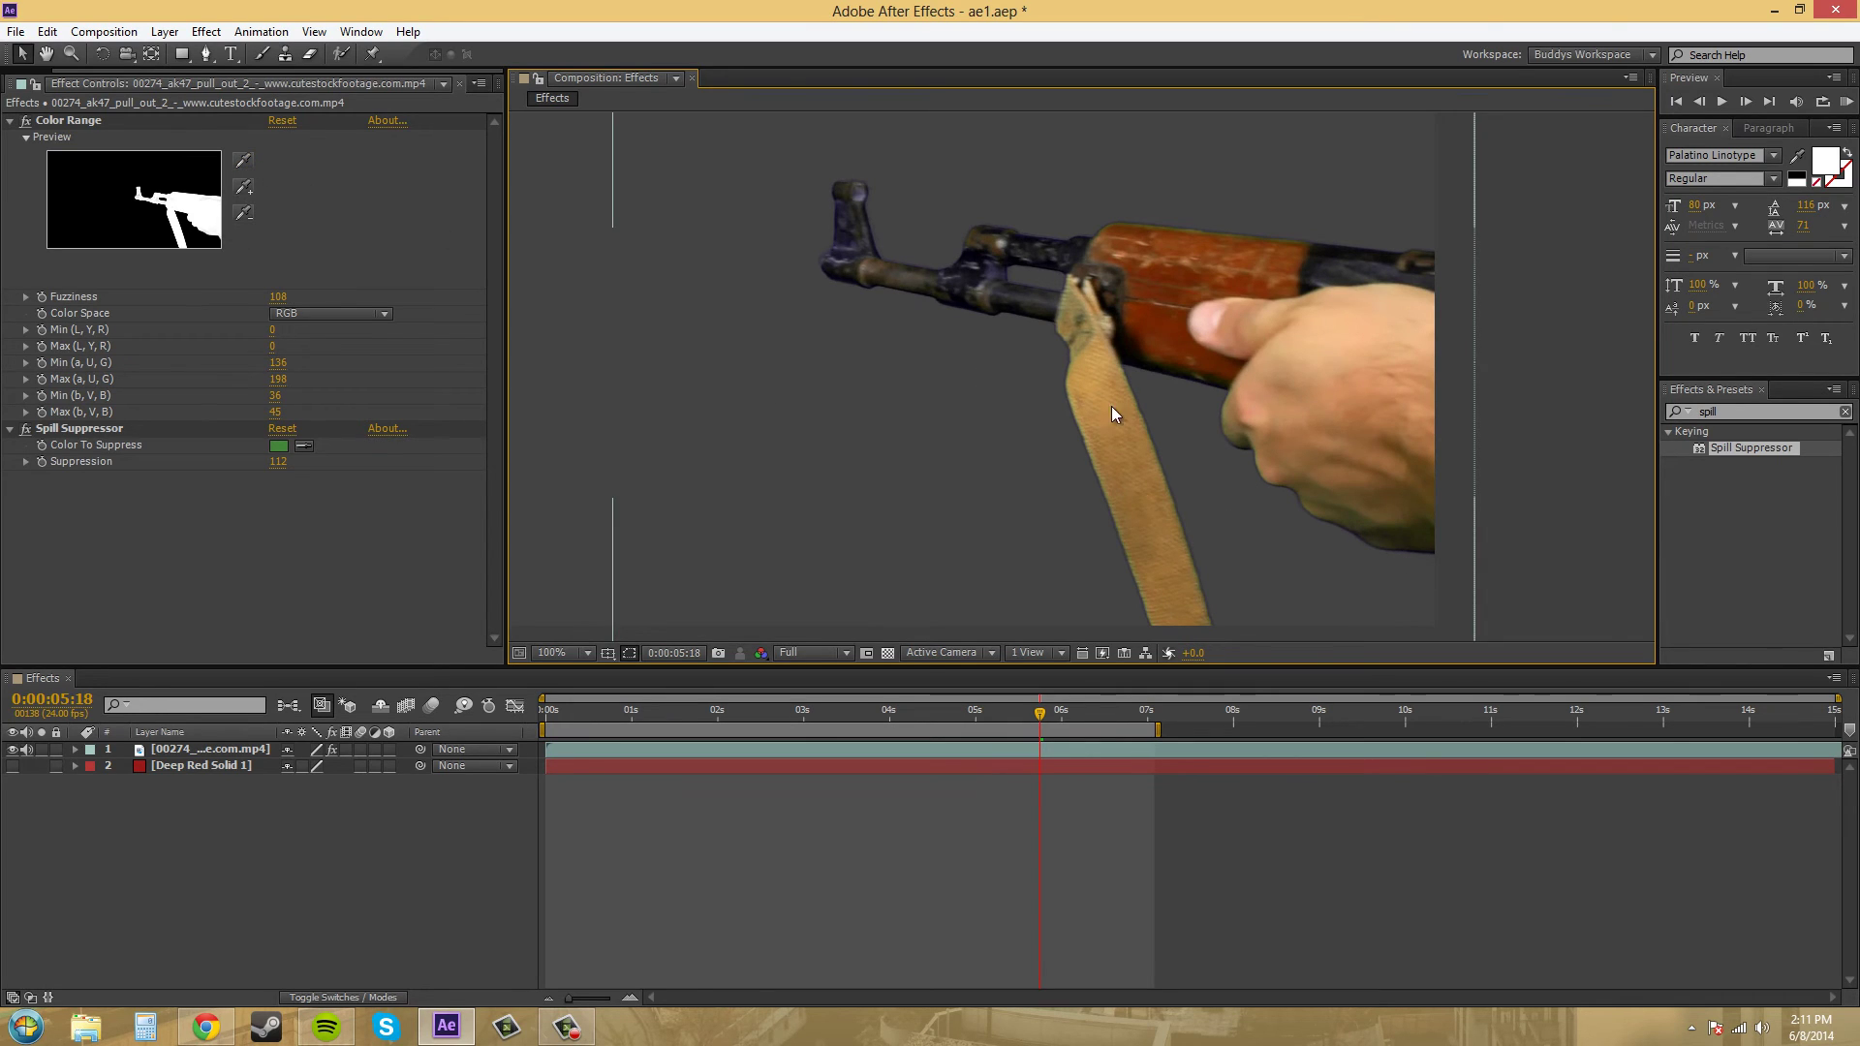
Step: Disable Spill Suppressor, add the green fringe by the hand to the key, and set Min (b, V, B) to 36
{"action": "left_click", "coordinate": [25, 430]}
{"action": "scroll", "coordinate": [1218, 349], "scroll_direction": "up", "scroll_amount": 2}
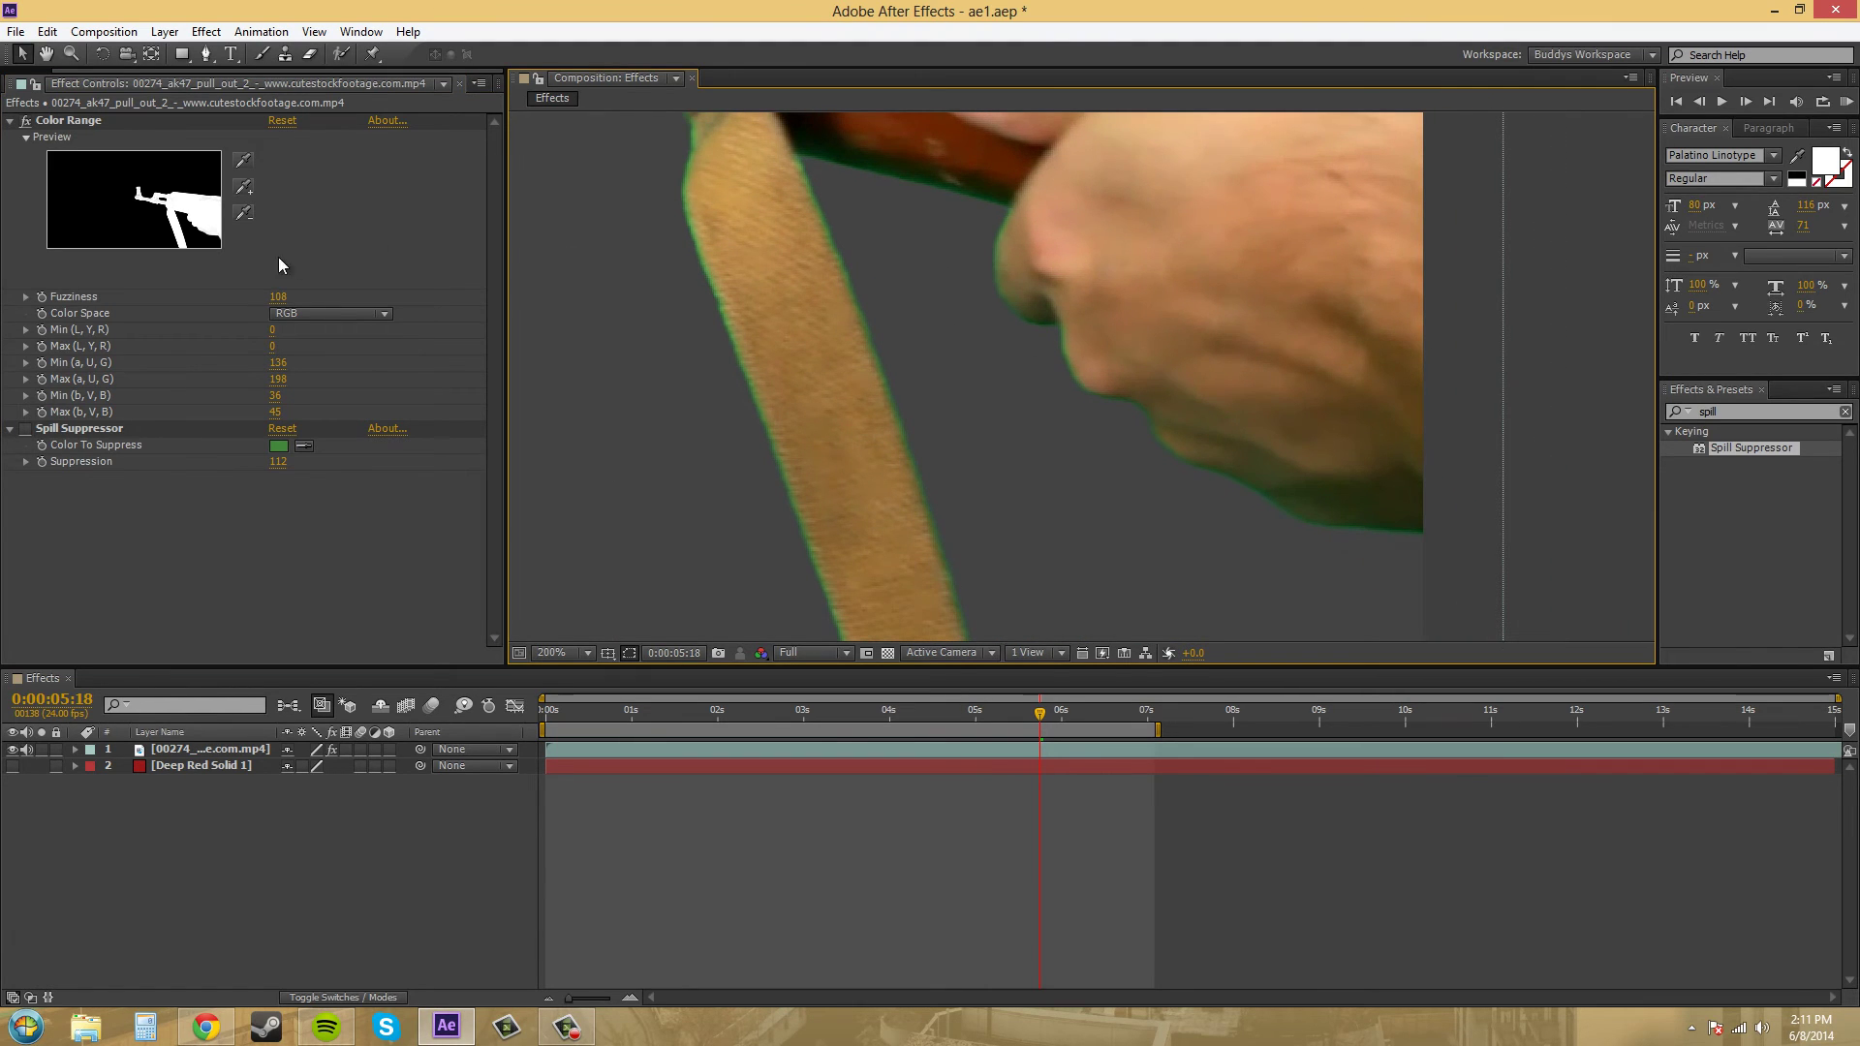
{"action": "left_click", "coordinate": [243, 187]}
{"action": "scroll", "coordinate": [1076, 371], "scroll_direction": "up", "scroll_amount": 2}
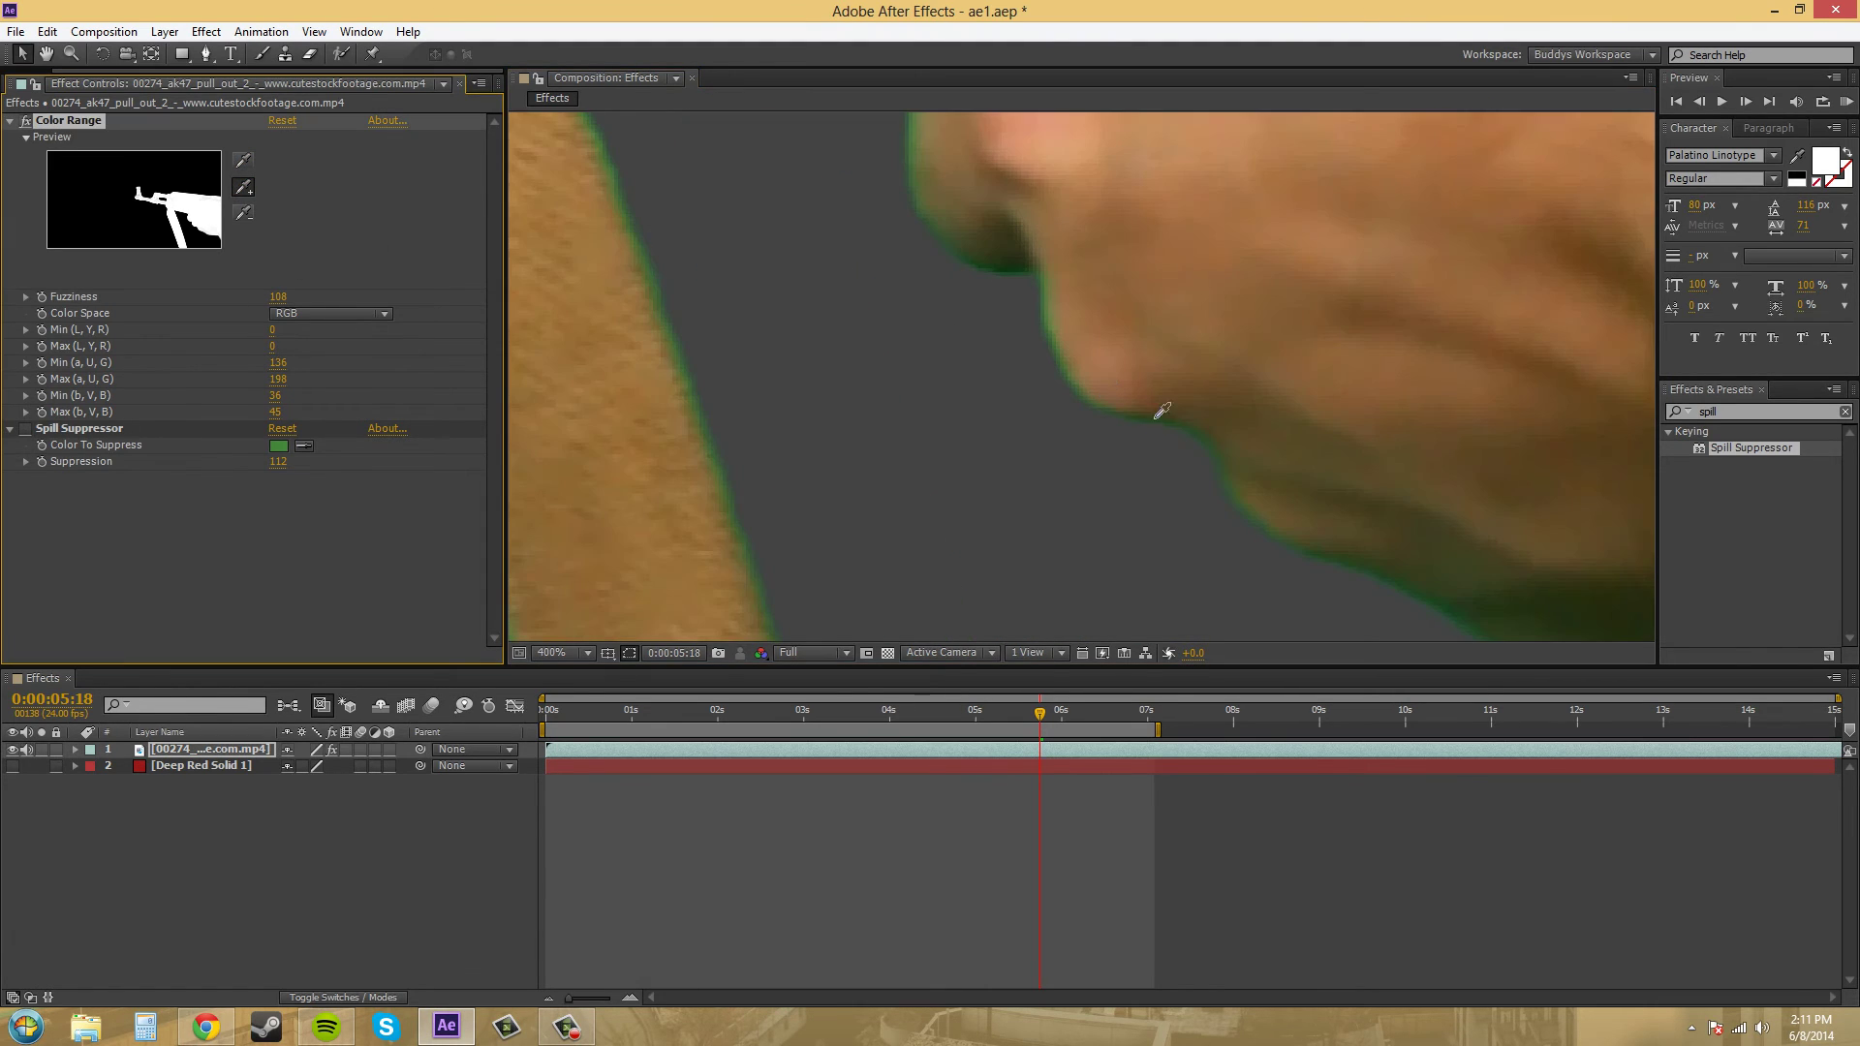
{"action": "left_click", "coordinate": [1198, 438]}
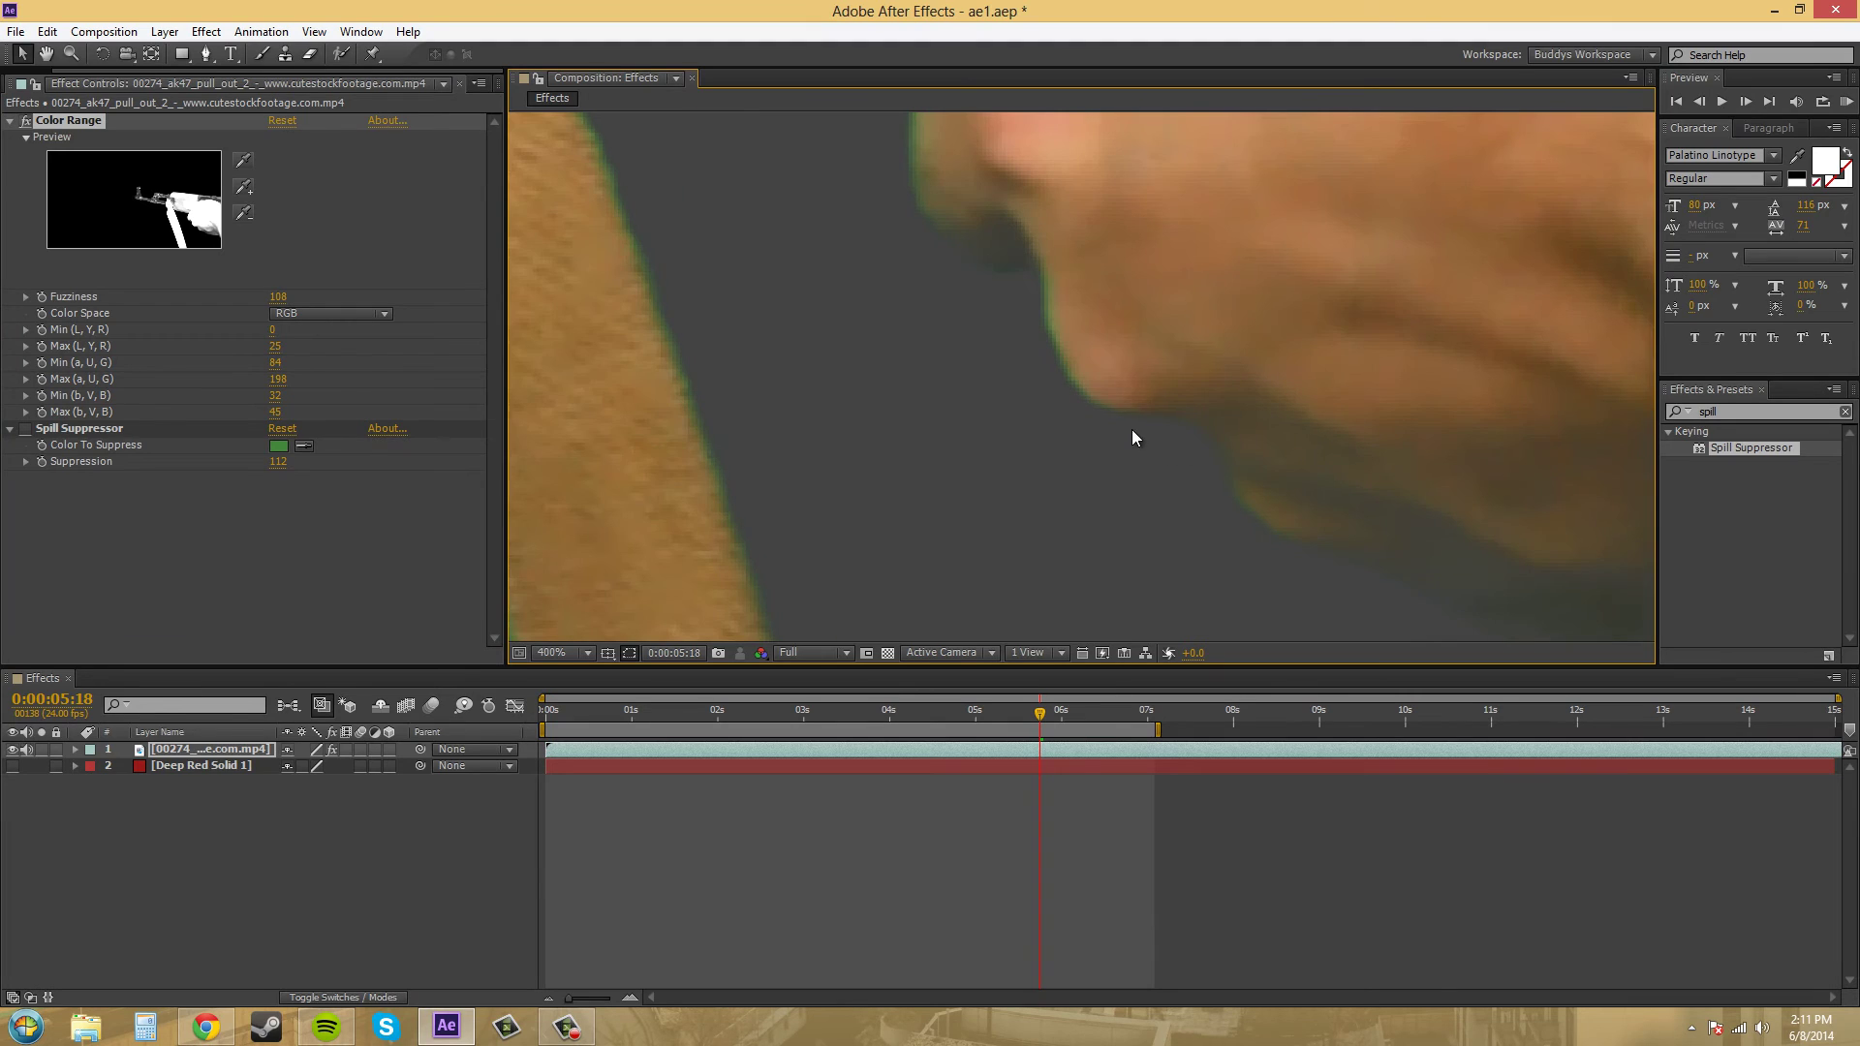
{"action": "scroll", "coordinate": [1132, 433], "scroll_direction": "down", "scroll_amount": 2}
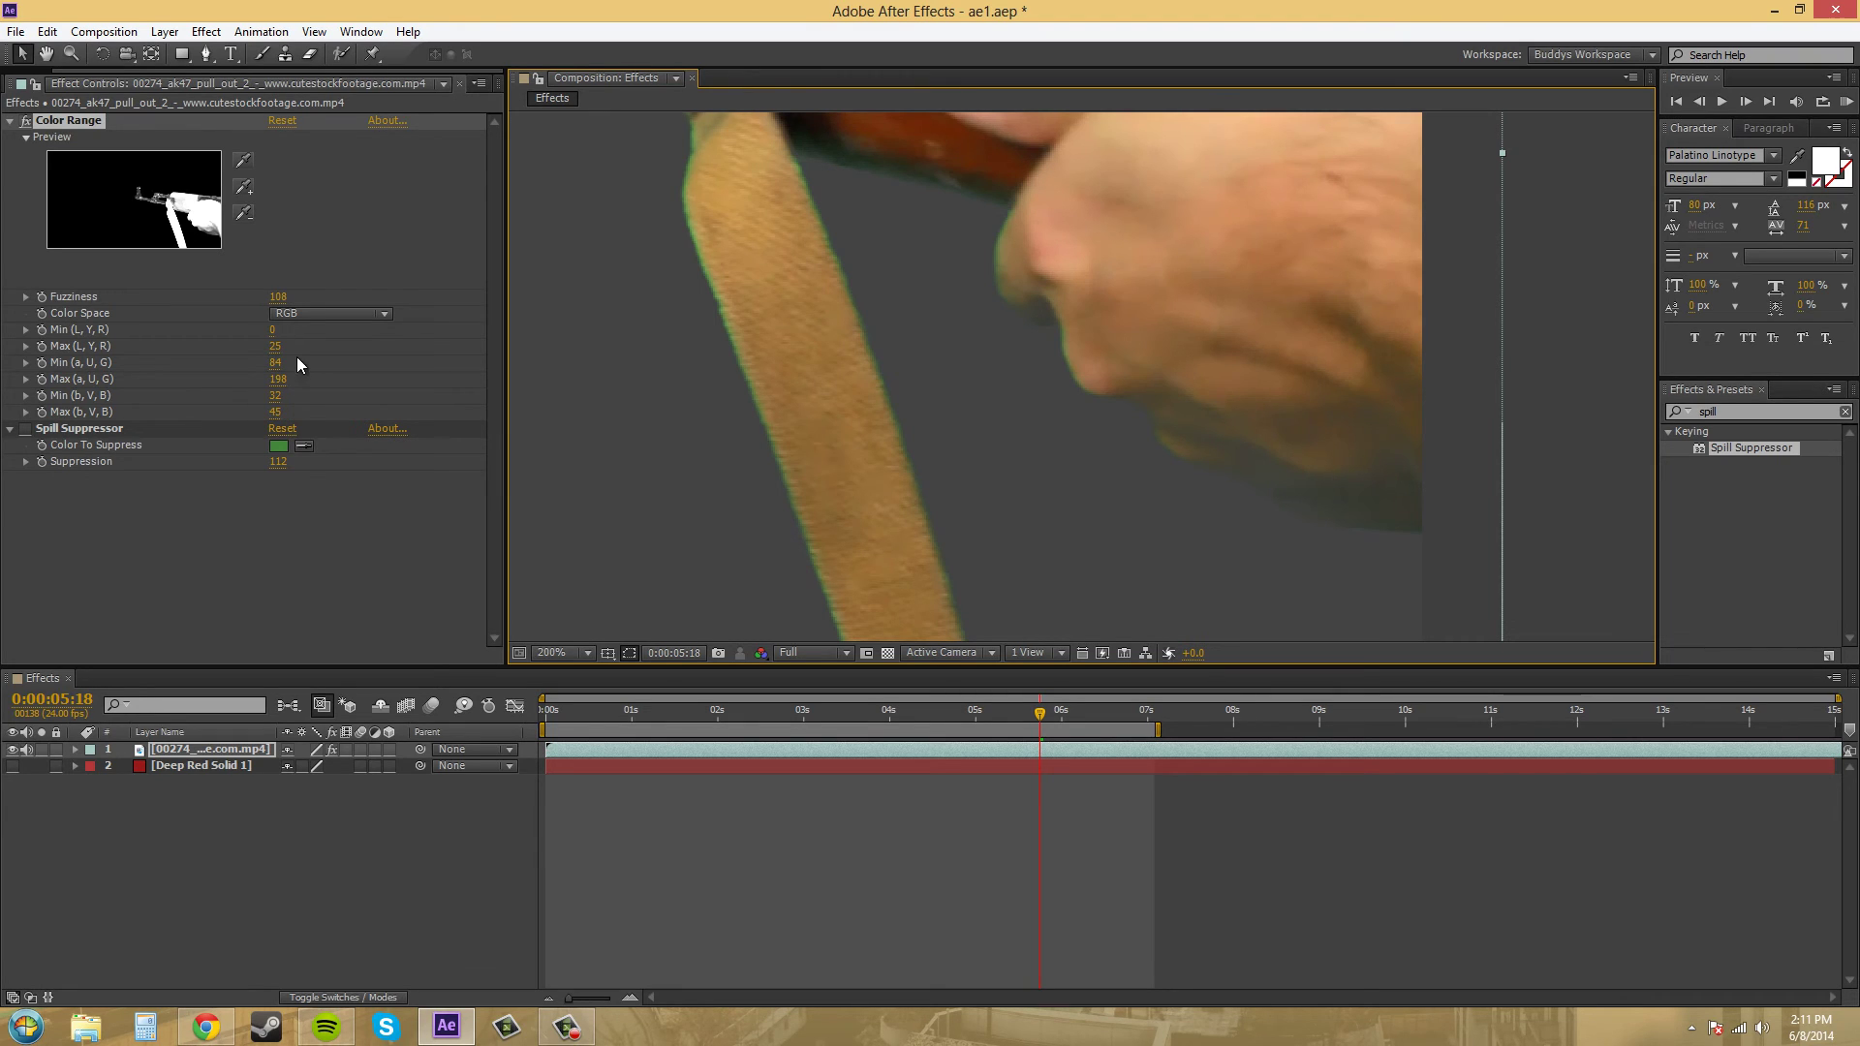
{"action": "left_click_drag", "start_coordinate": [275, 395], "coordinate": [283, 396]}
Step: Undo the bad samples and re-add the dark green fringe under the hand to the key
{"action": "left_click", "coordinate": [47, 31]}
{"action": "left_click", "coordinate": [34, 39]}
{"action": "left_click", "coordinate": [47, 31]}
{"action": "left_click", "coordinate": [60, 55]}
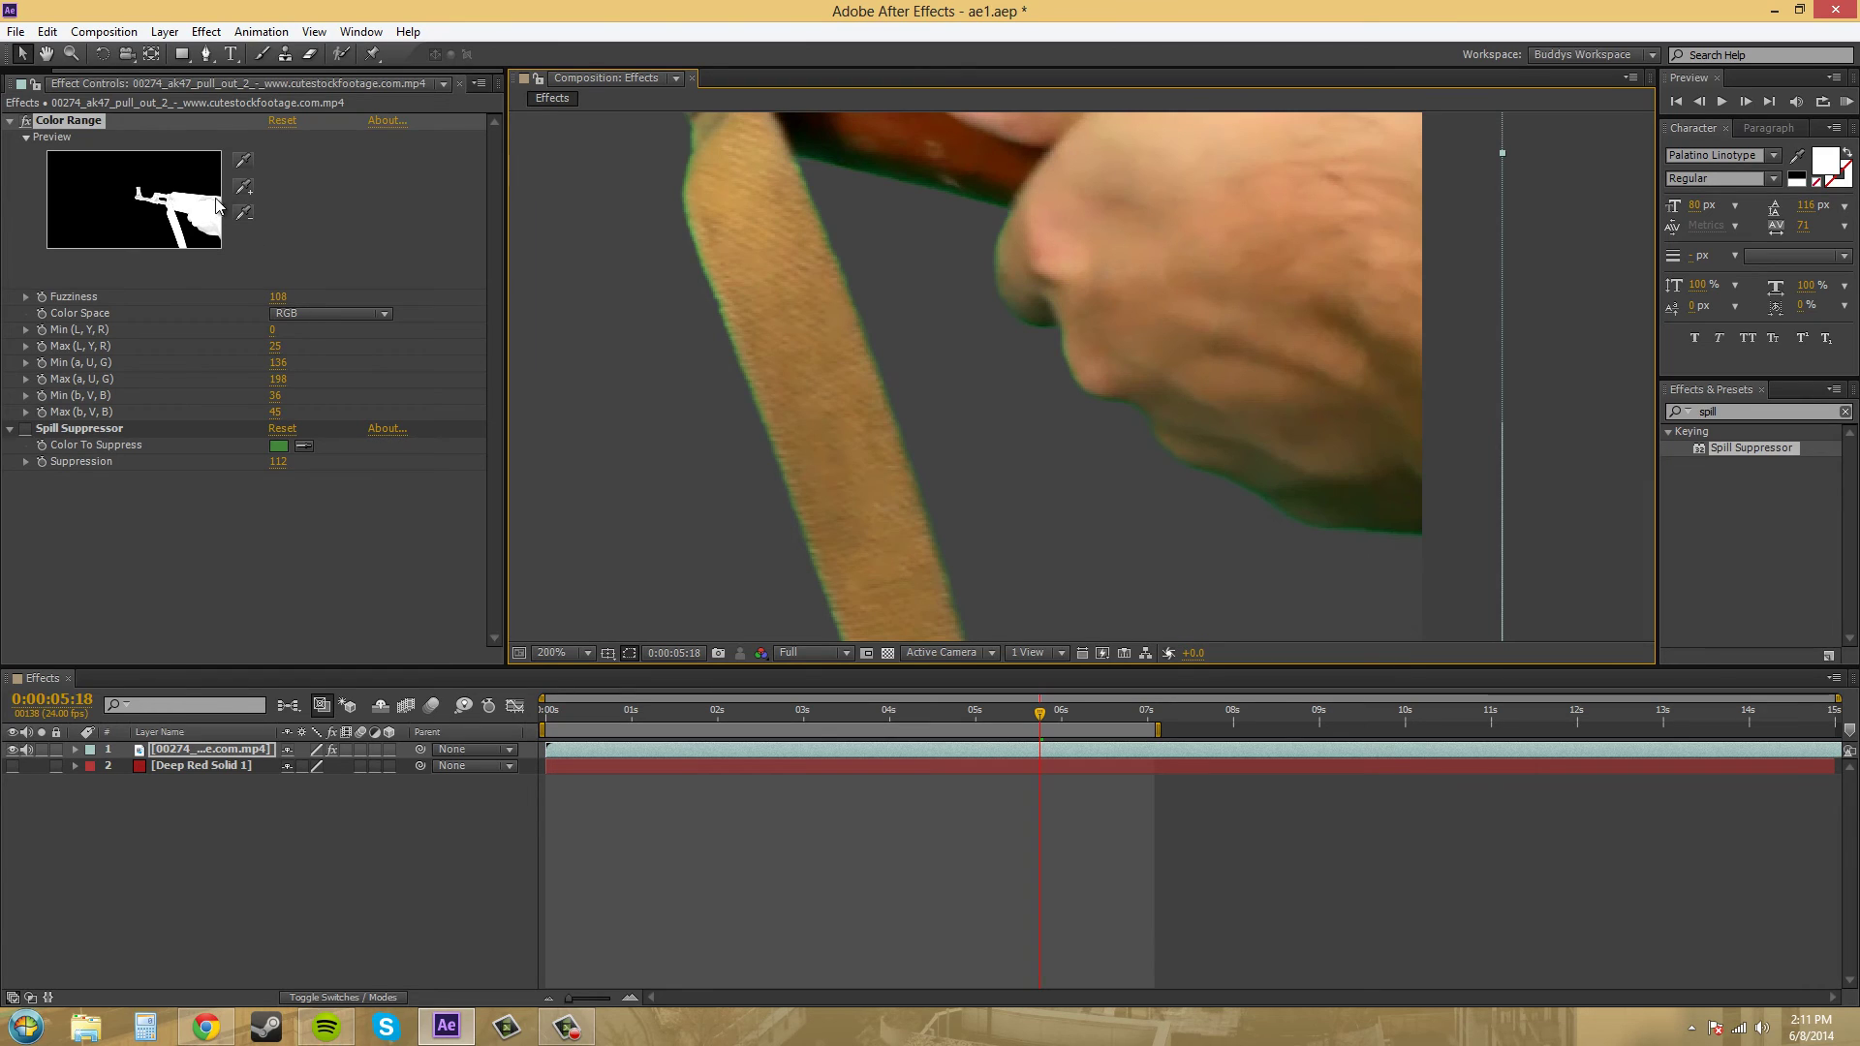
{"action": "left_click", "coordinate": [243, 214]}
{"action": "left_click", "coordinate": [243, 187]}
{"action": "left_click", "coordinate": [904, 352]}
{"action": "scroll", "coordinate": [926, 241], "scroll_direction": "up", "scroll_amount": 3}
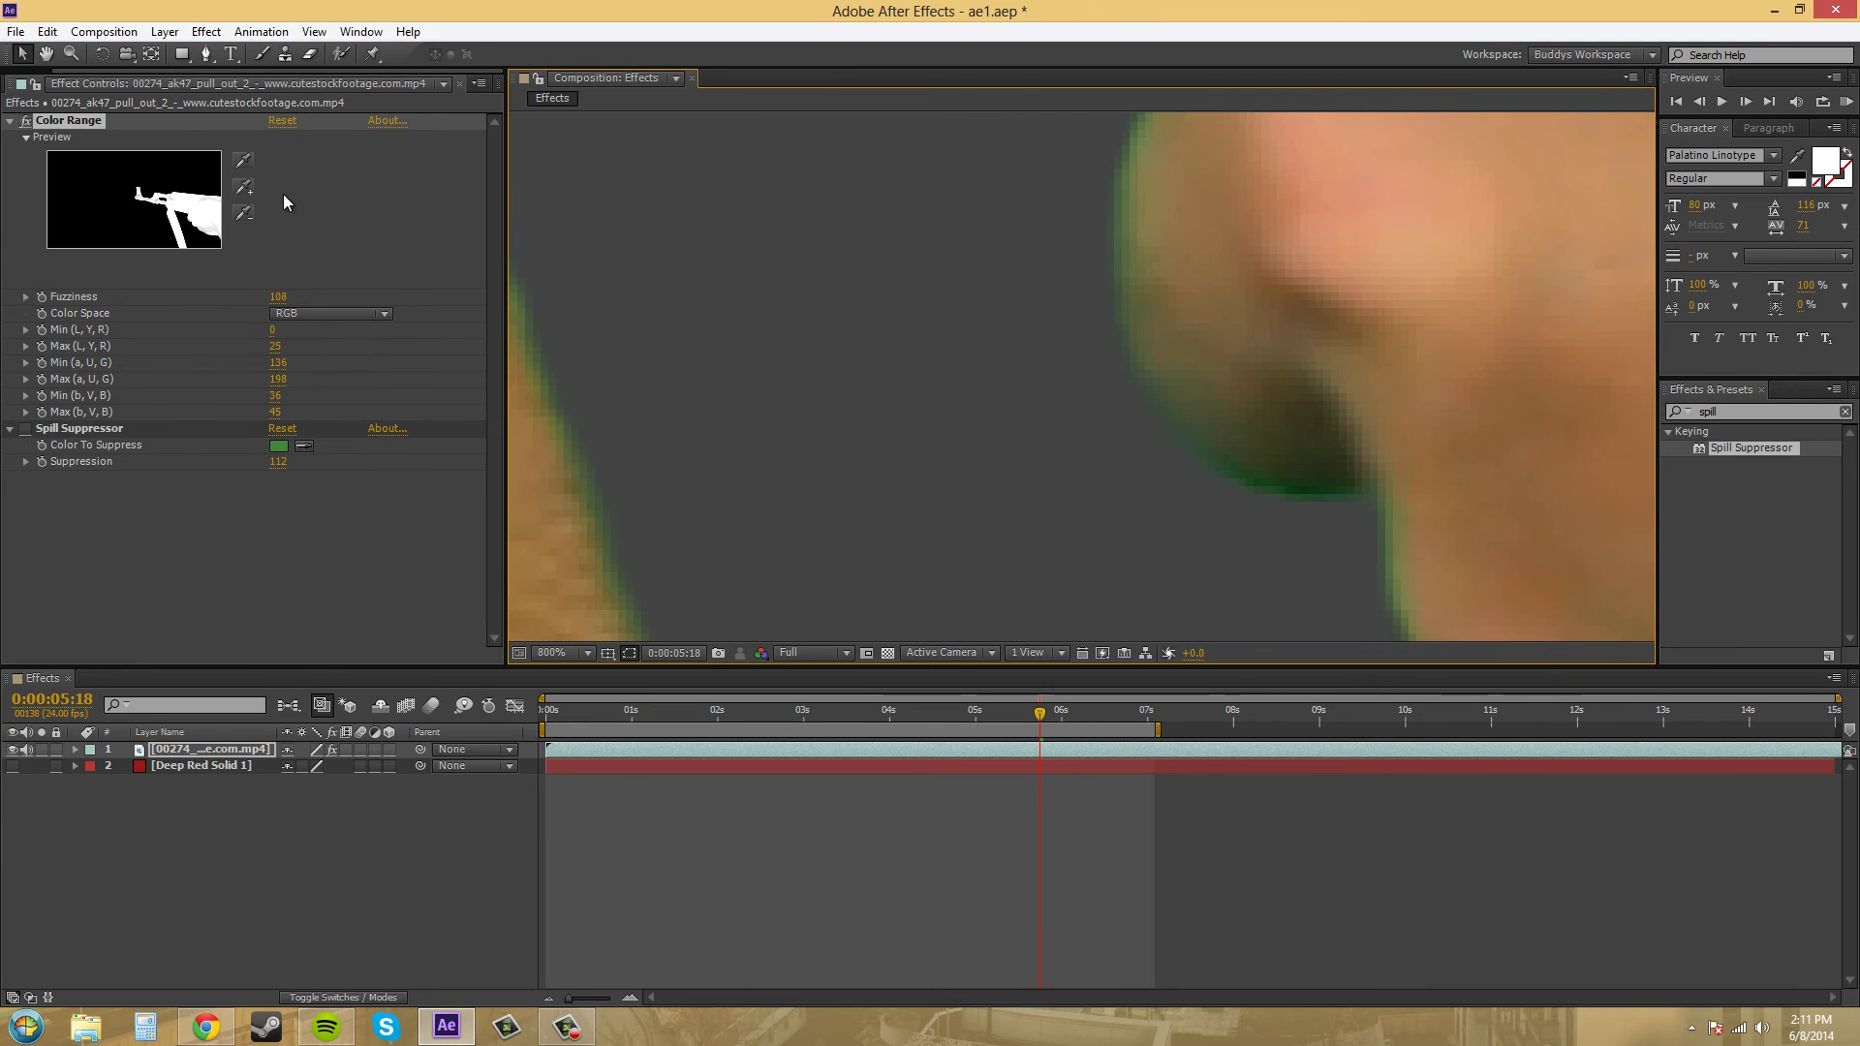
{"action": "left_click", "coordinate": [243, 187]}
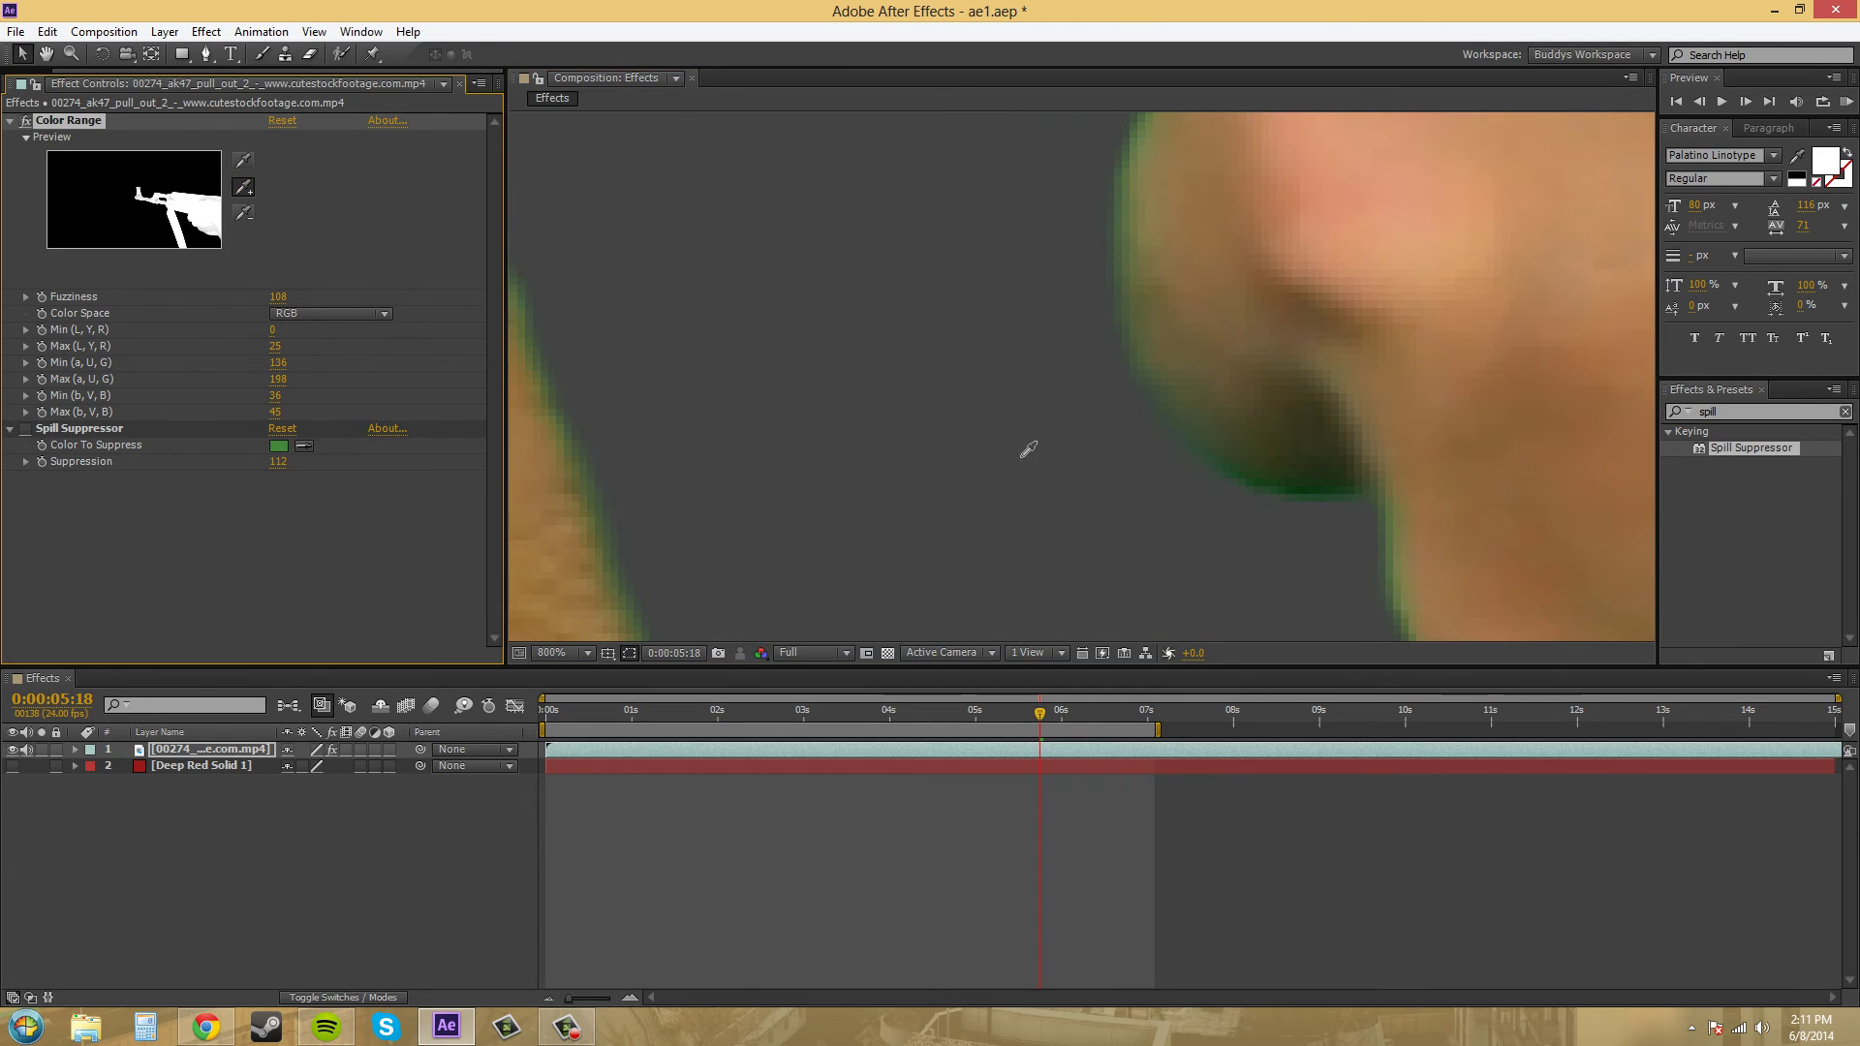
{"action": "left_click", "coordinate": [1279, 494]}
Step: Pan and zoom around the rifle to inspect the keyed edges and mask outline
{"action": "scroll", "coordinate": [1281, 494], "scroll_direction": "down", "scroll_amount": 8}
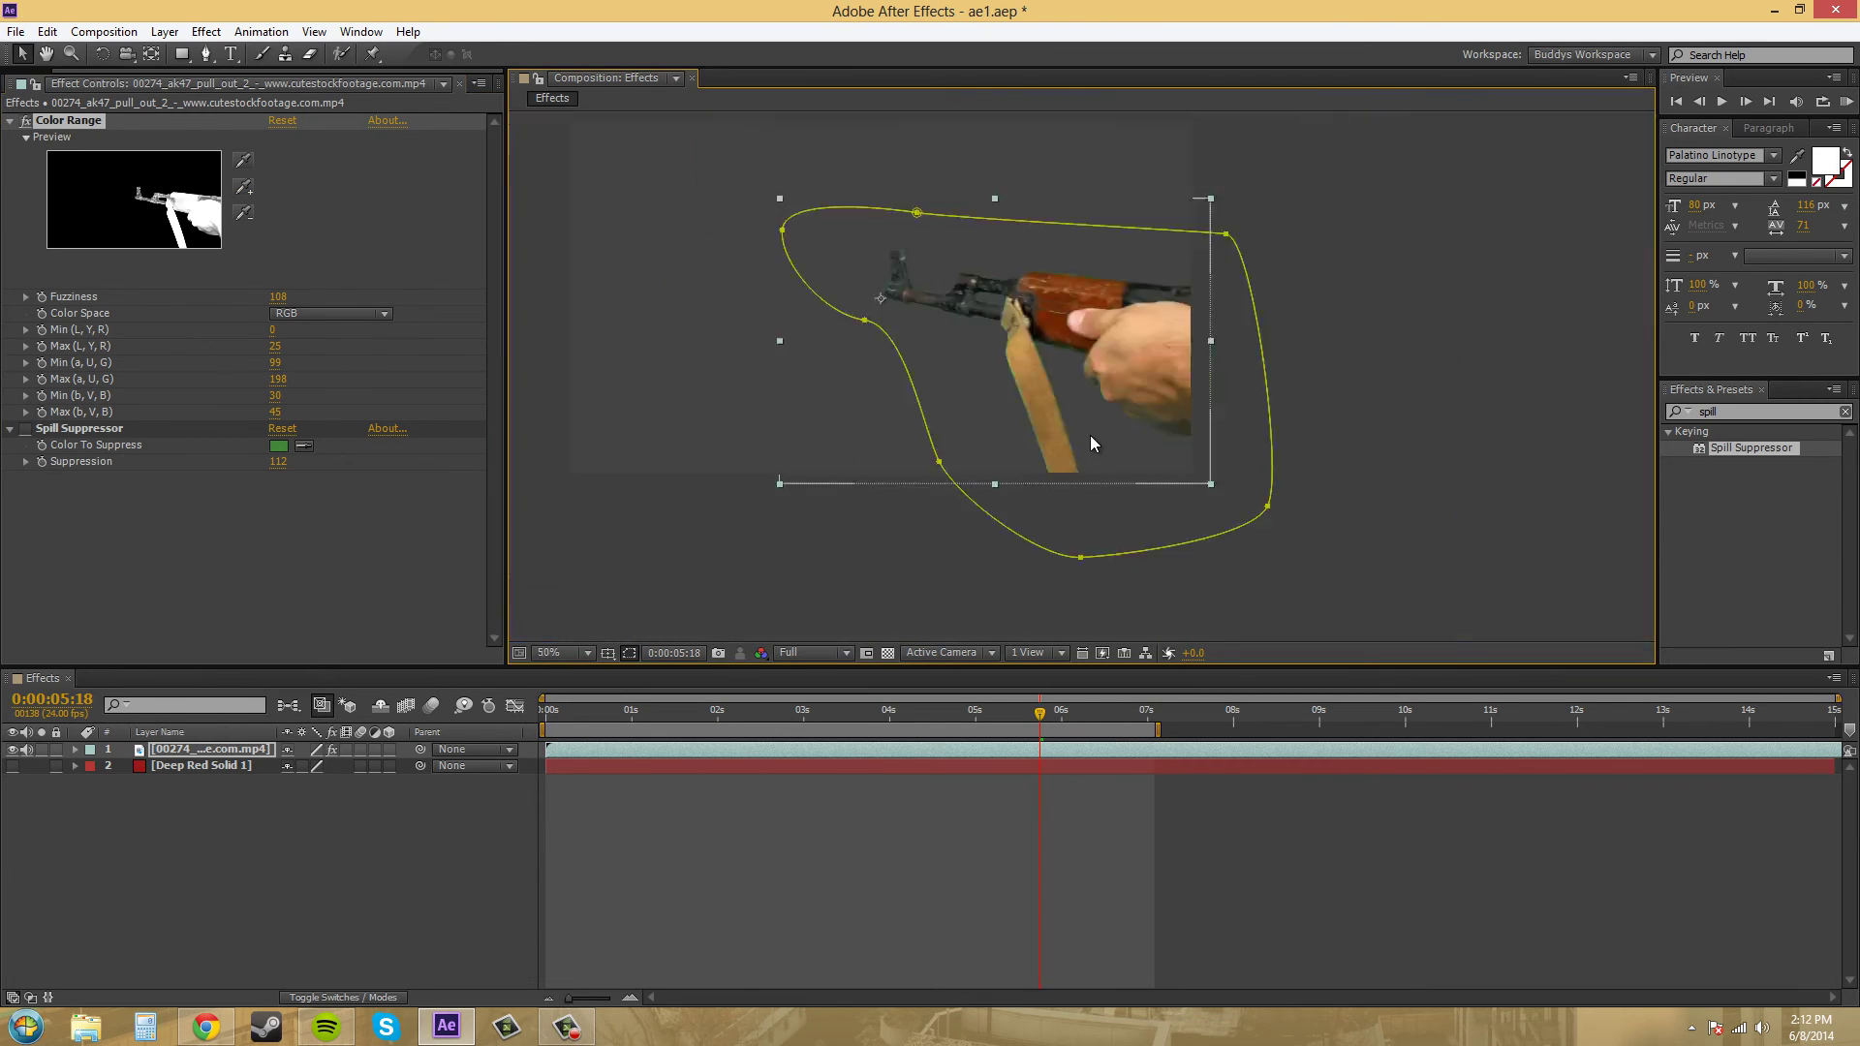
{"action": "scroll", "coordinate": [1090, 444], "scroll_direction": "up", "scroll_amount": 4}
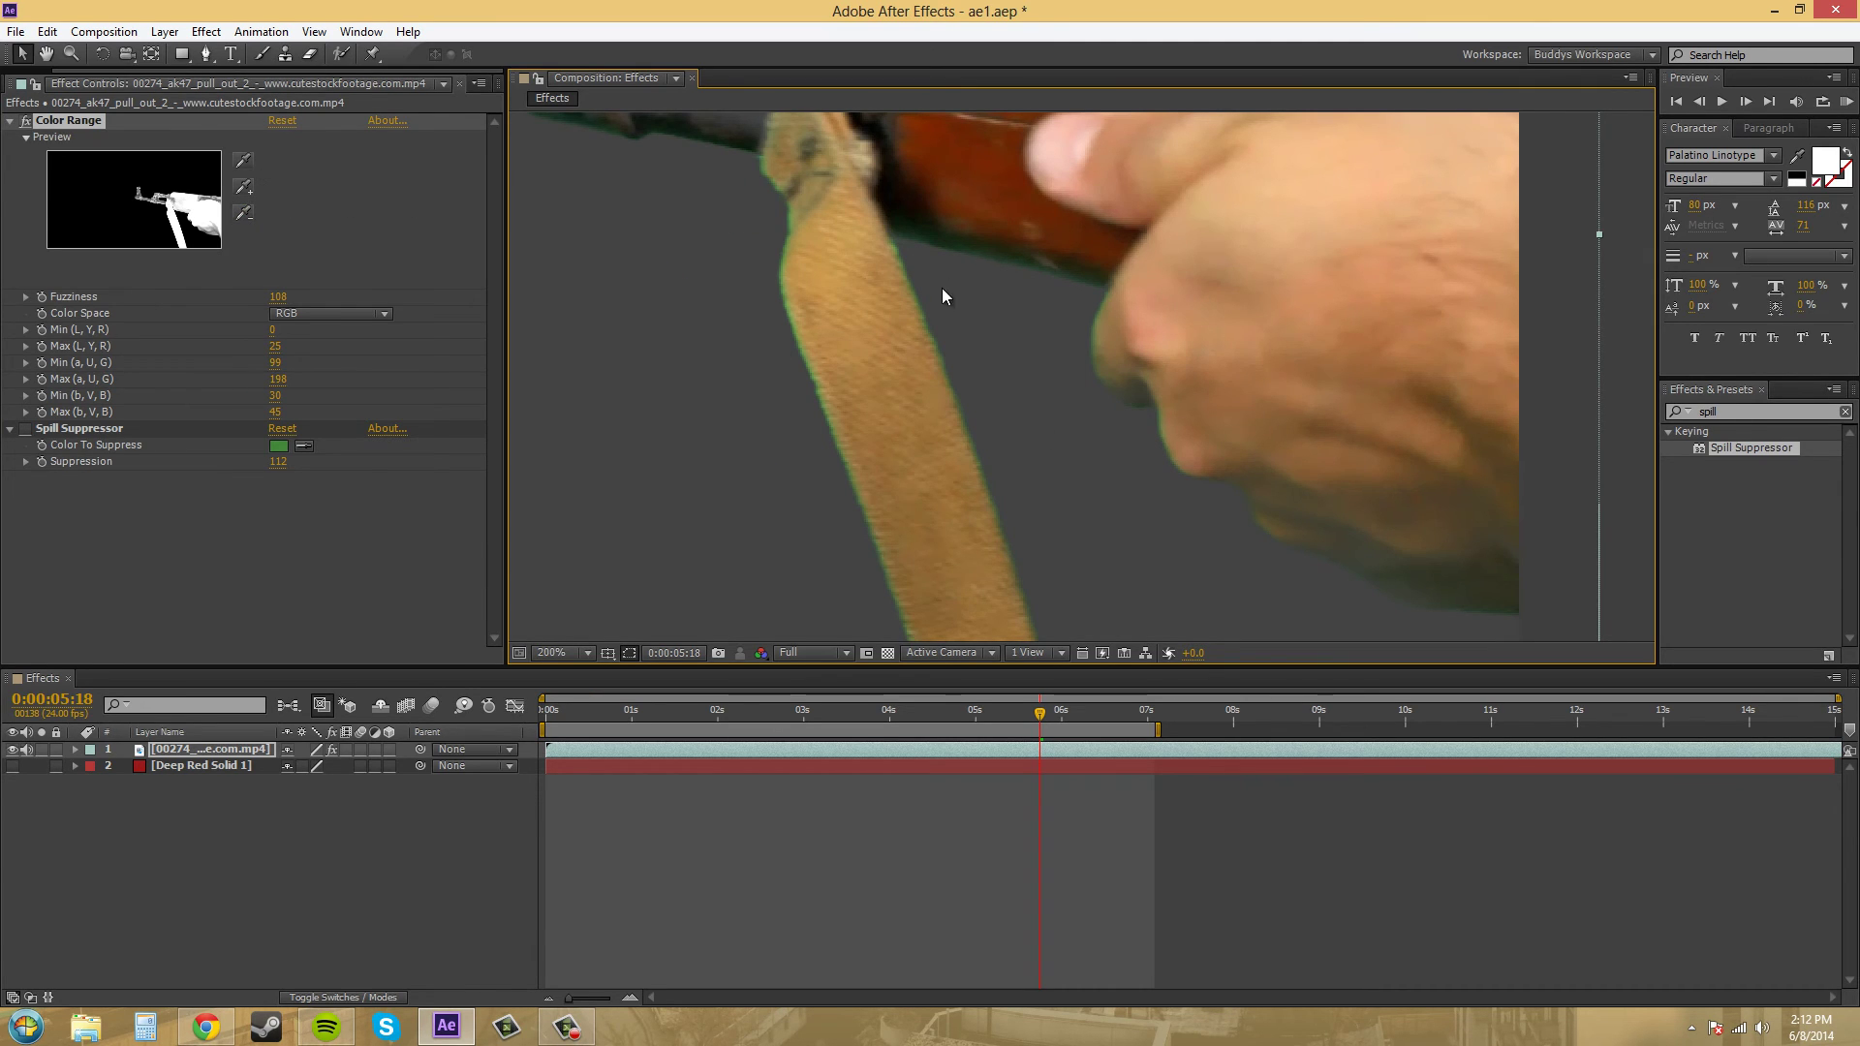
{"action": "scroll", "coordinate": [946, 299], "scroll_direction": "down", "scroll_amount": 2}
{"action": "scroll", "coordinate": [736, 244], "scroll_direction": "up", "scroll_amount": 2}
{"action": "left_click_drag", "start_coordinate": [1039, 332], "coordinate": [1158, 392]}
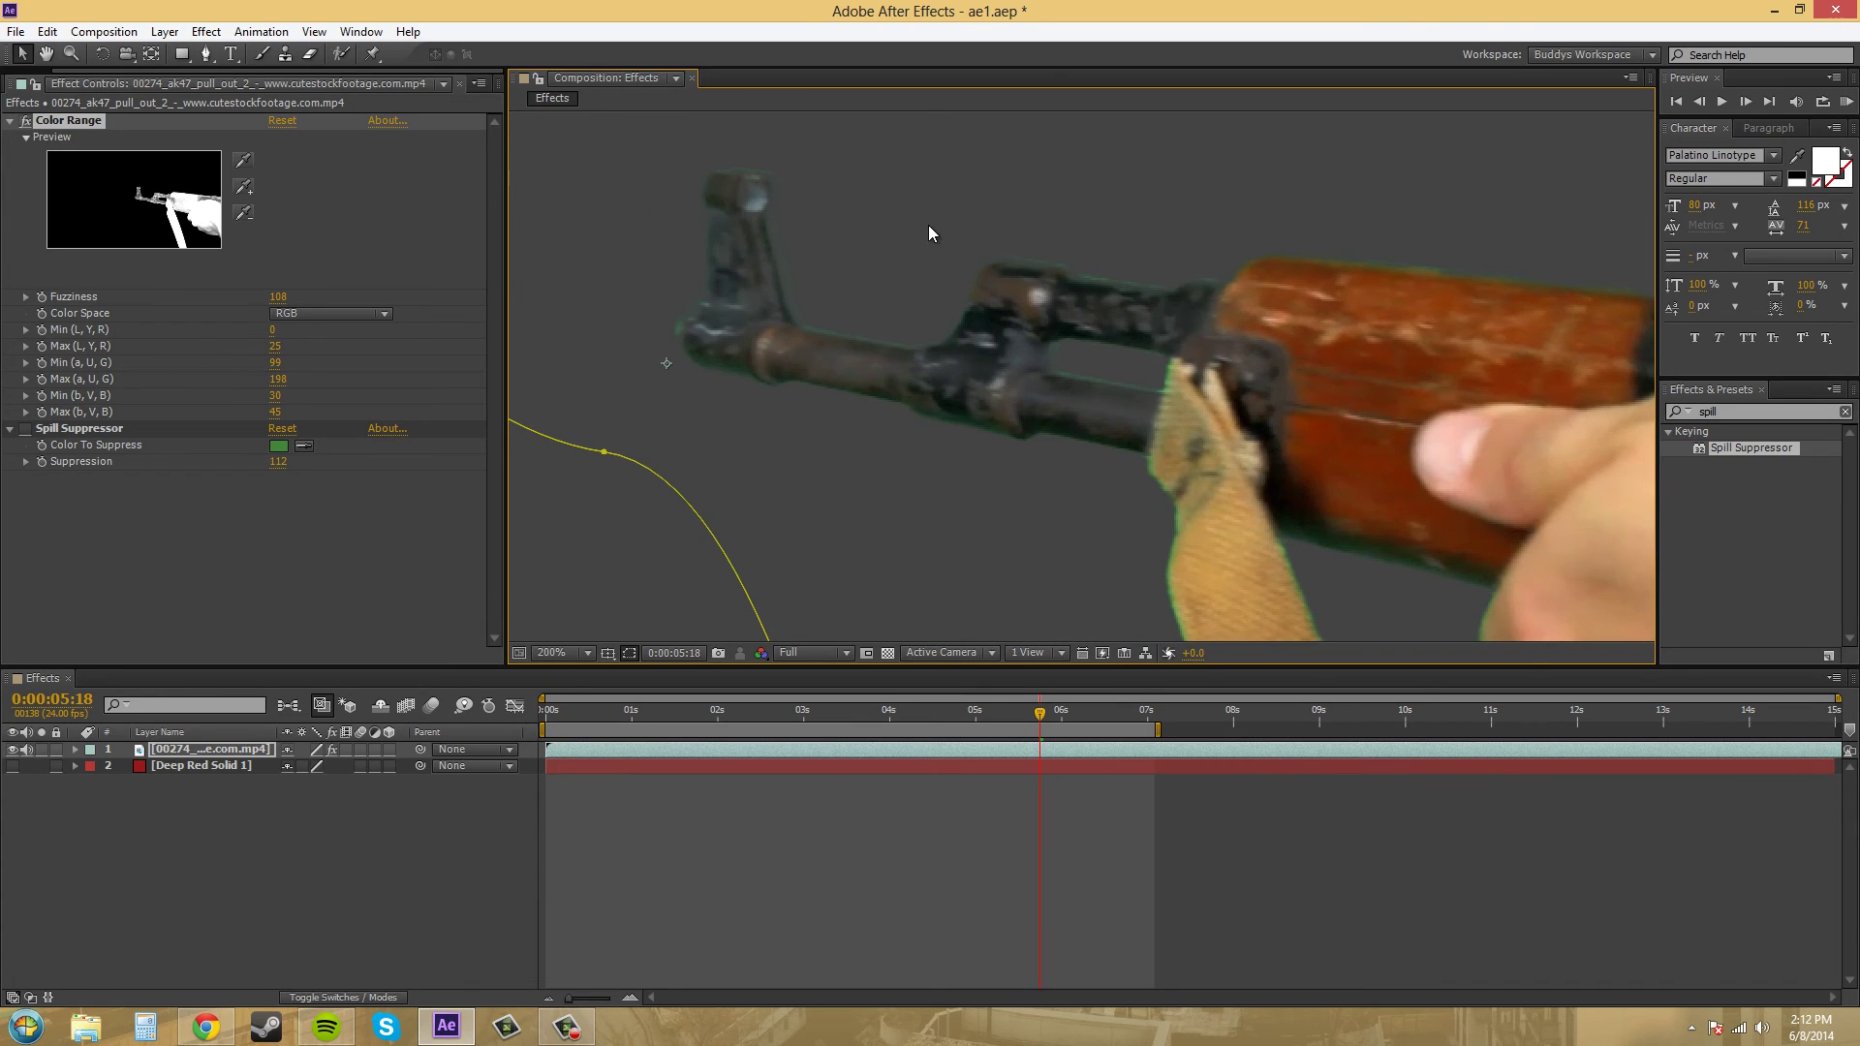
{"action": "key", "text": "comma"}
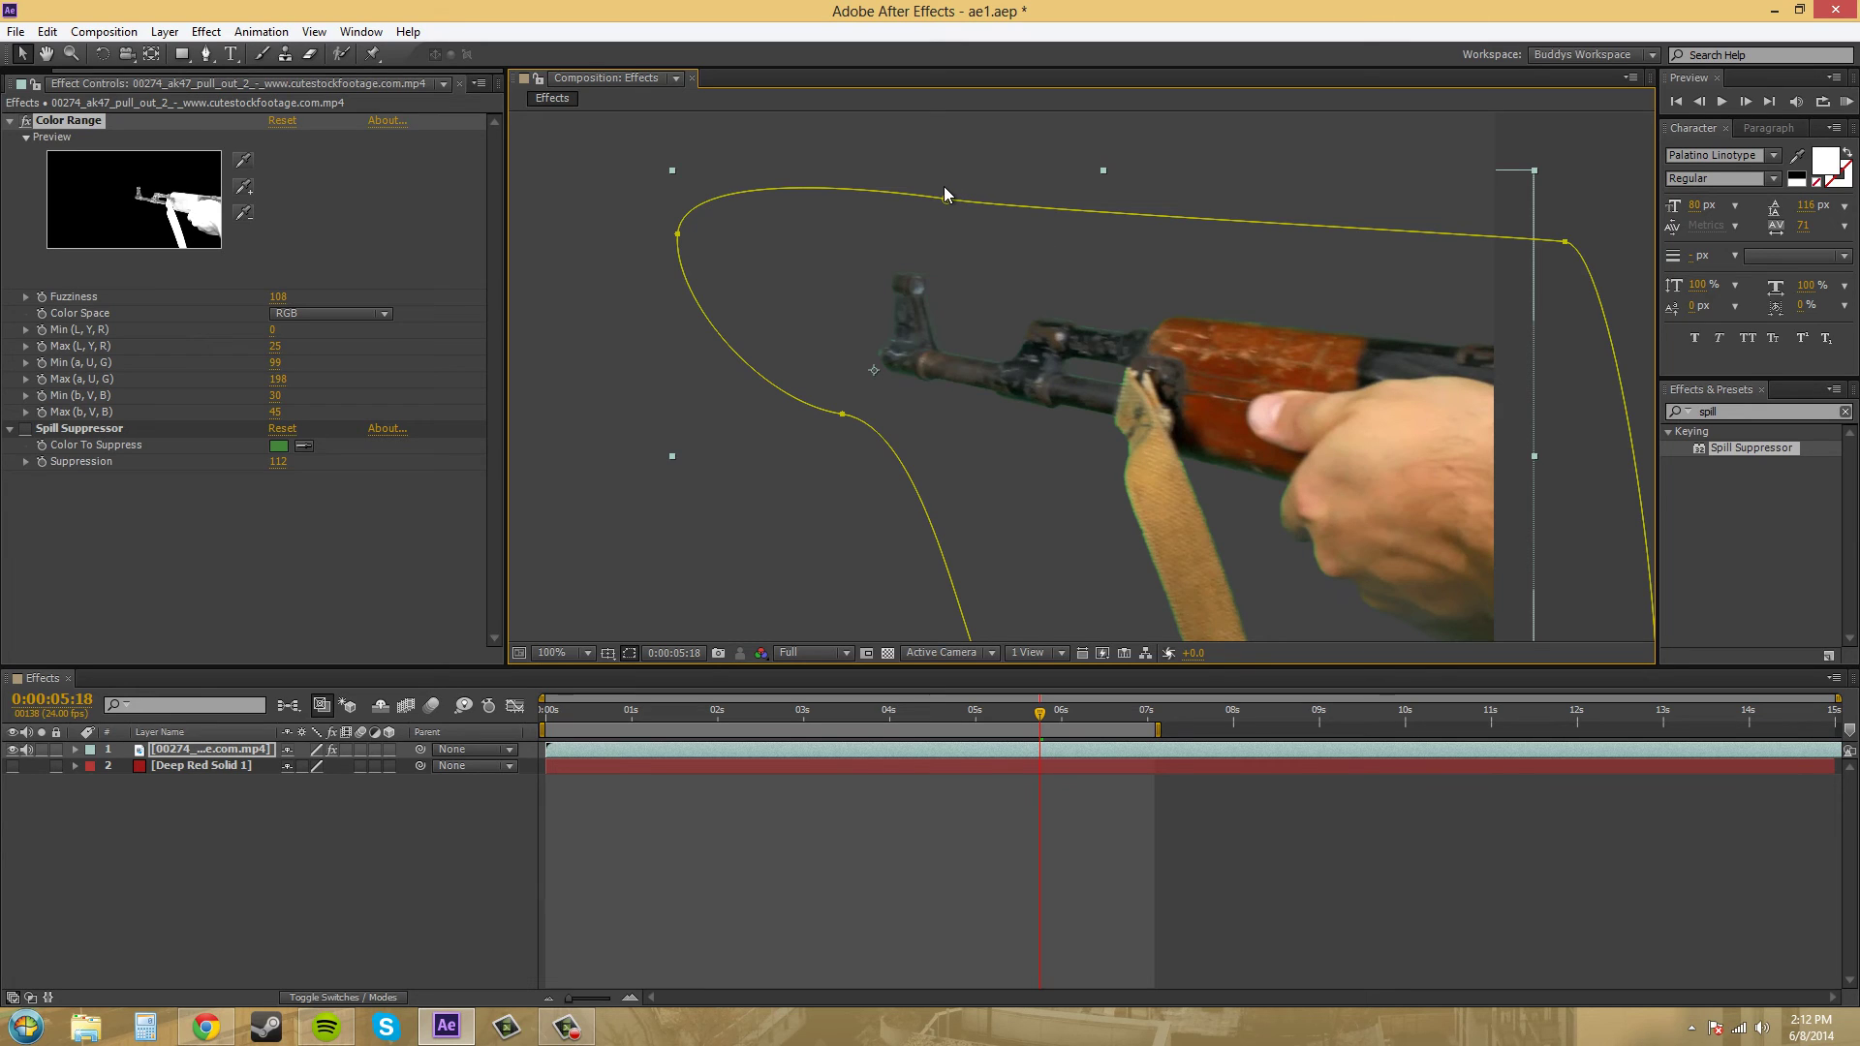
{"action": "left_click_drag", "start_coordinate": [954, 249], "coordinate": [1015, 184]}
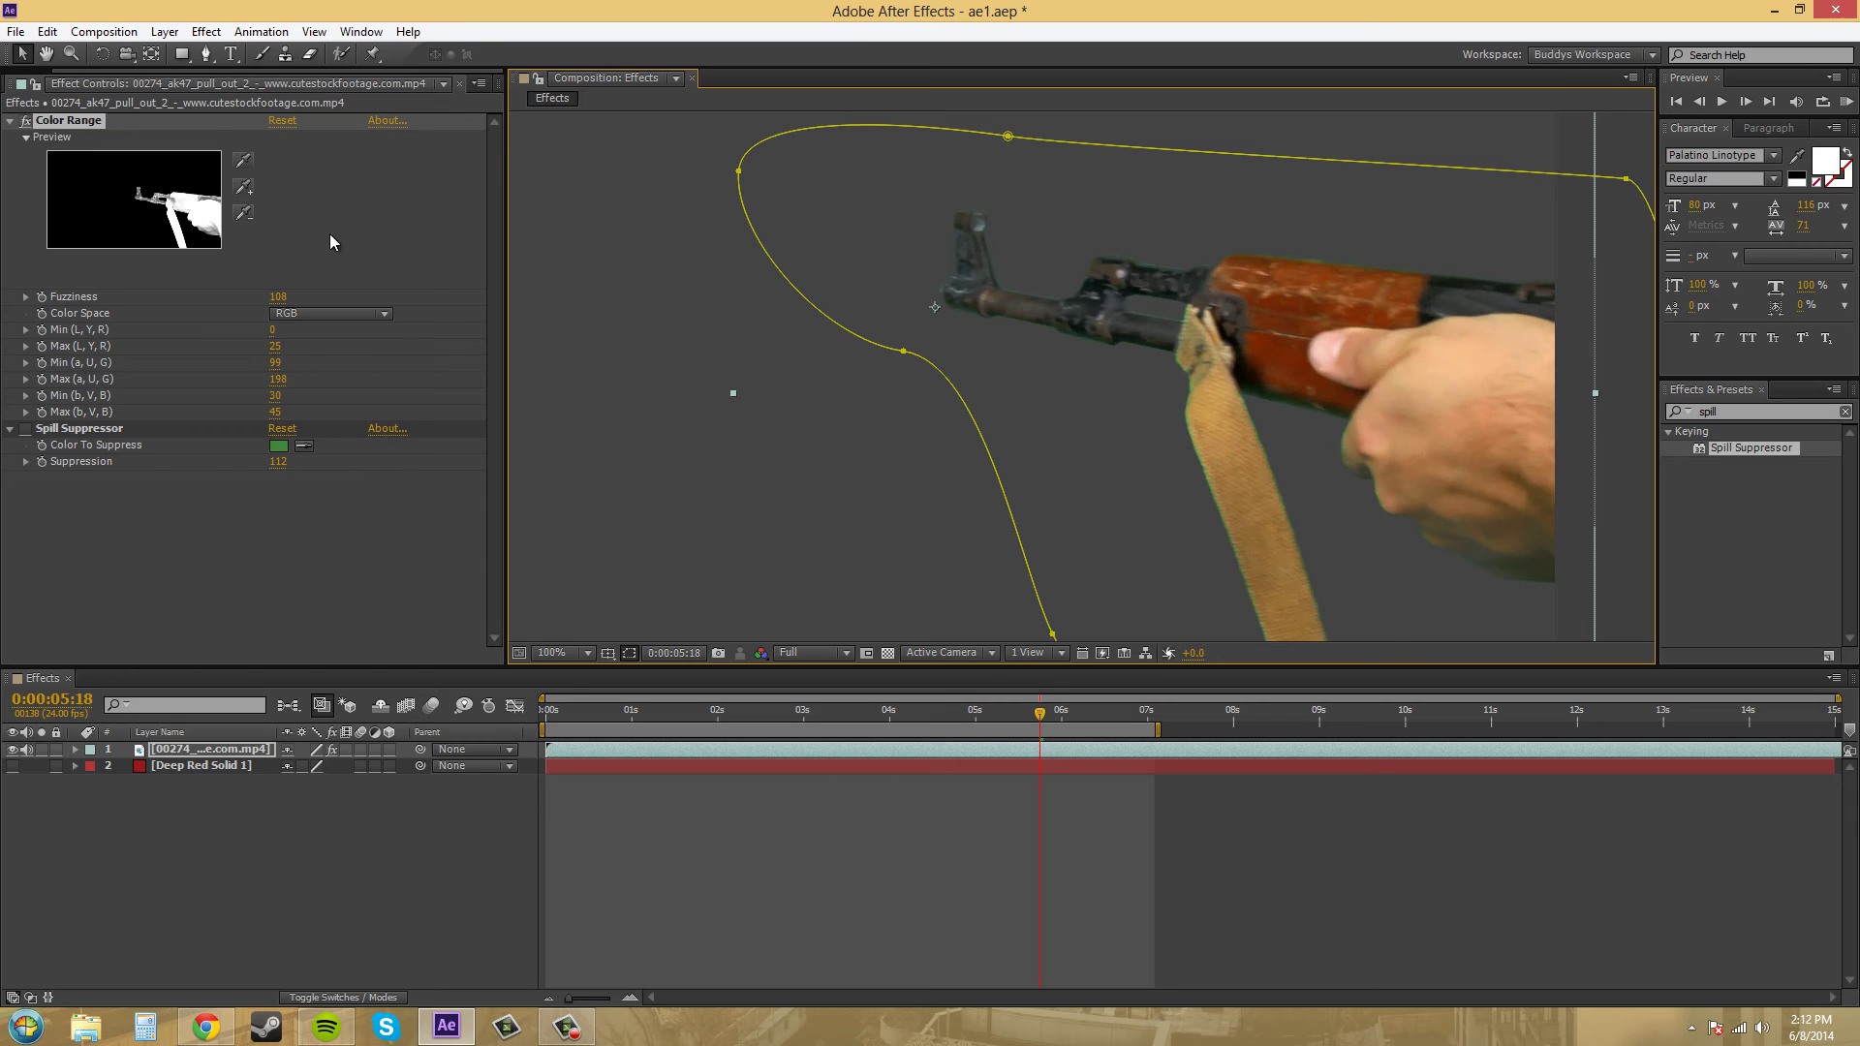
Step: Turn off Spill Suppressor and pan along the gun's lower edges and front end
{"action": "left_click", "coordinate": [25, 428]}
{"action": "left_click_drag", "start_coordinate": [1155, 487], "coordinate": [910, 387]}
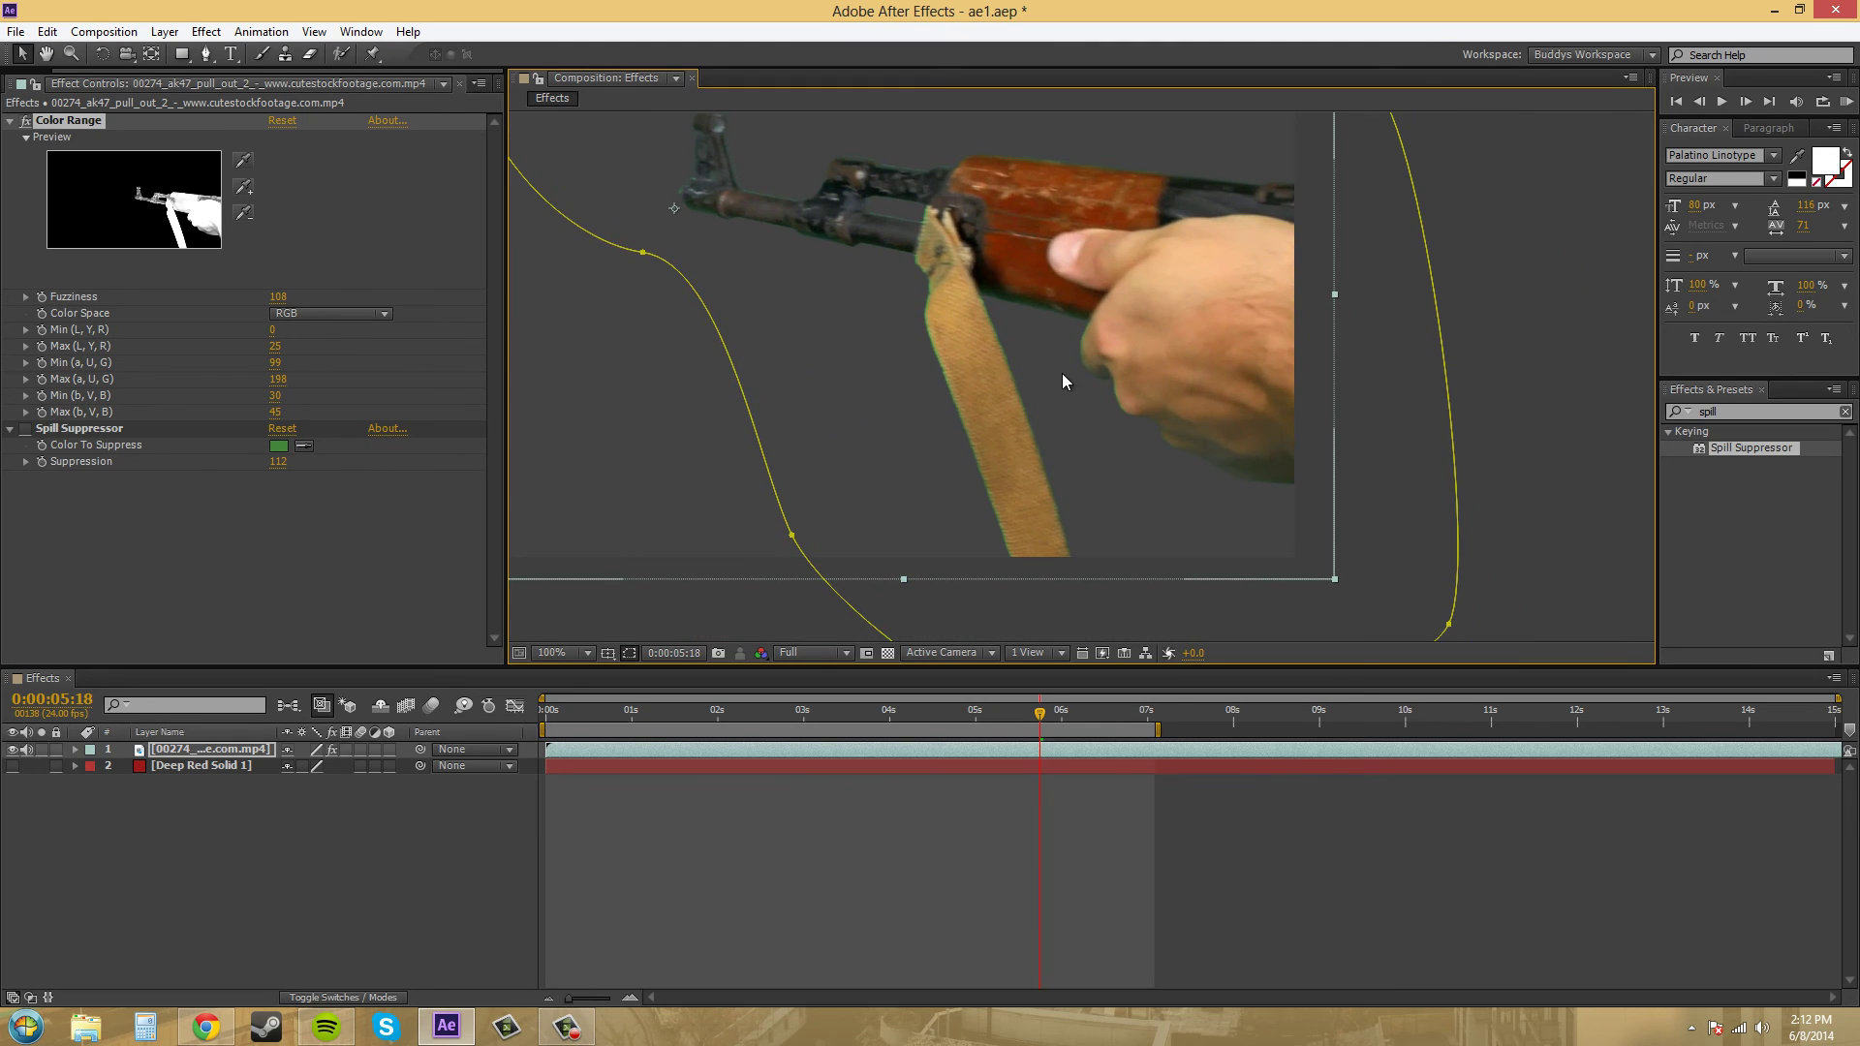
{"action": "left_click_drag", "start_coordinate": [1065, 378], "coordinate": [1149, 469]}
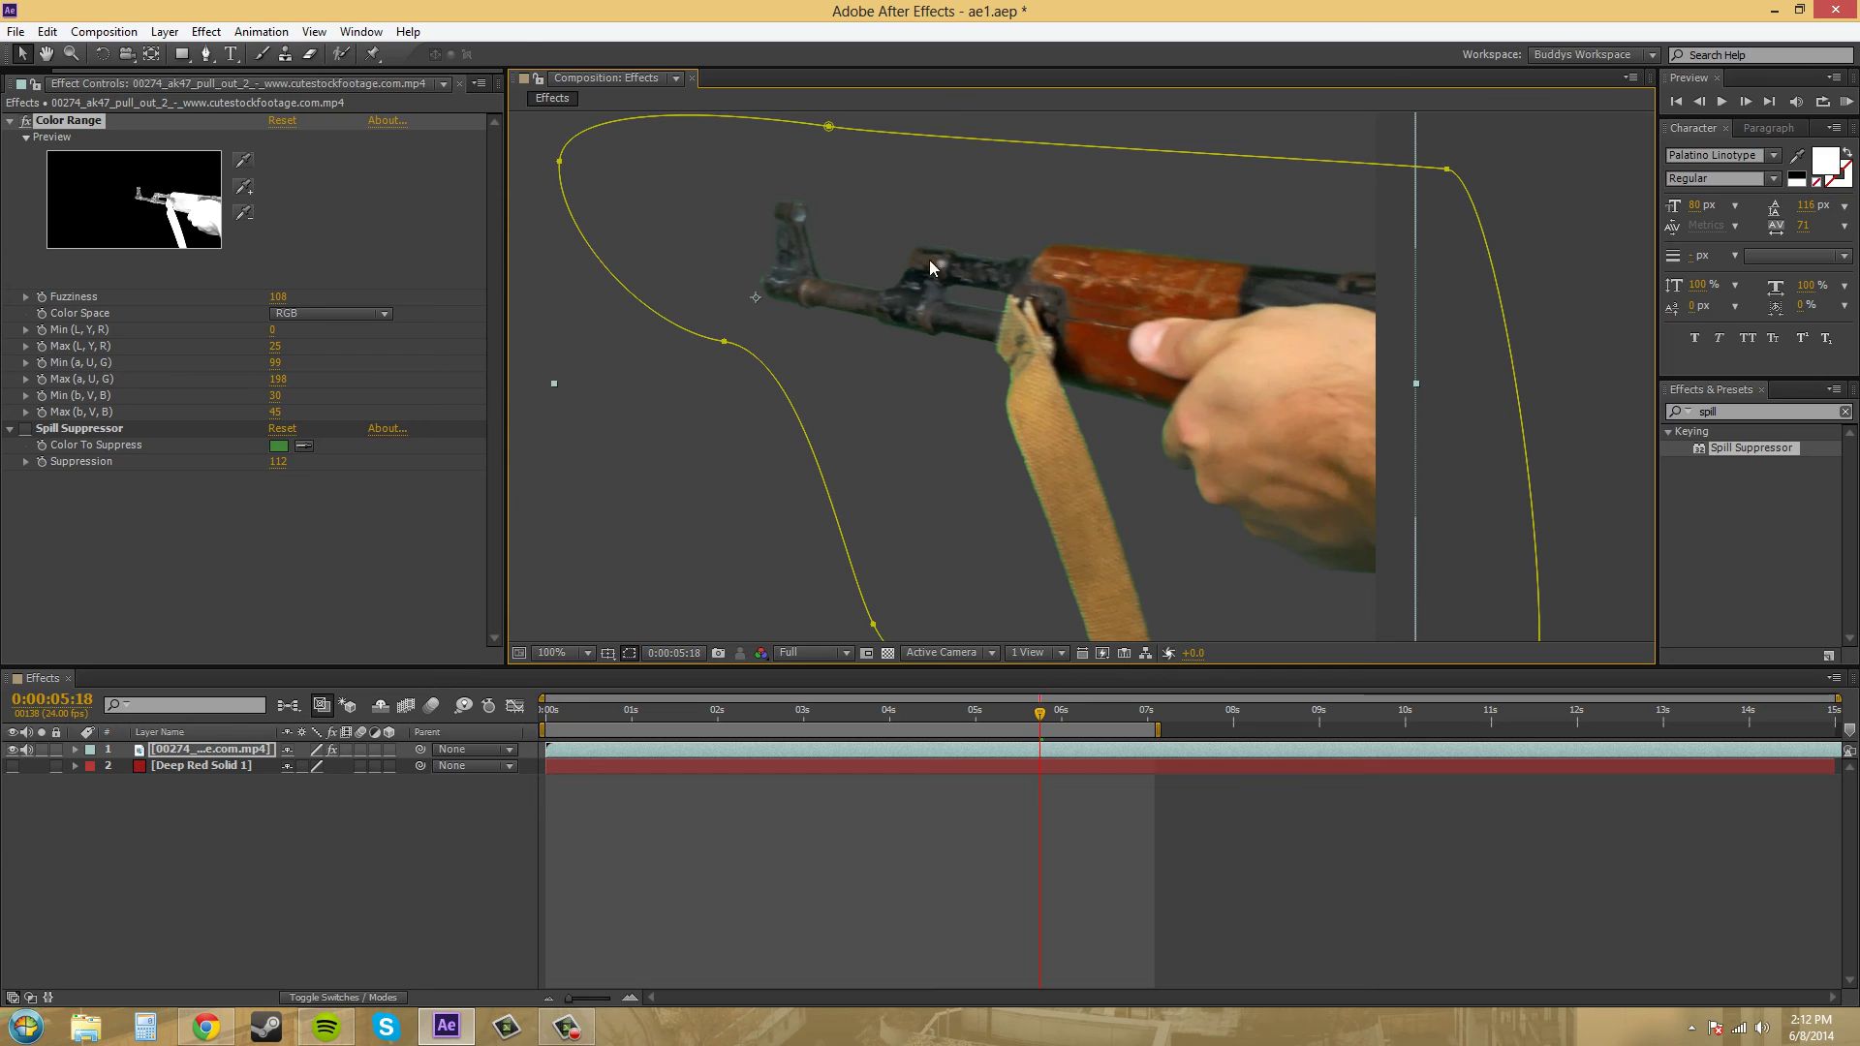
{"action": "scroll", "coordinate": [861, 248], "scroll_direction": "up", "scroll_amount": 1}
{"action": "left_click_drag", "start_coordinate": [831, 308], "coordinate": [1035, 487]}
{"action": "left_click_drag", "start_coordinate": [915, 465], "coordinate": [900, 517]}
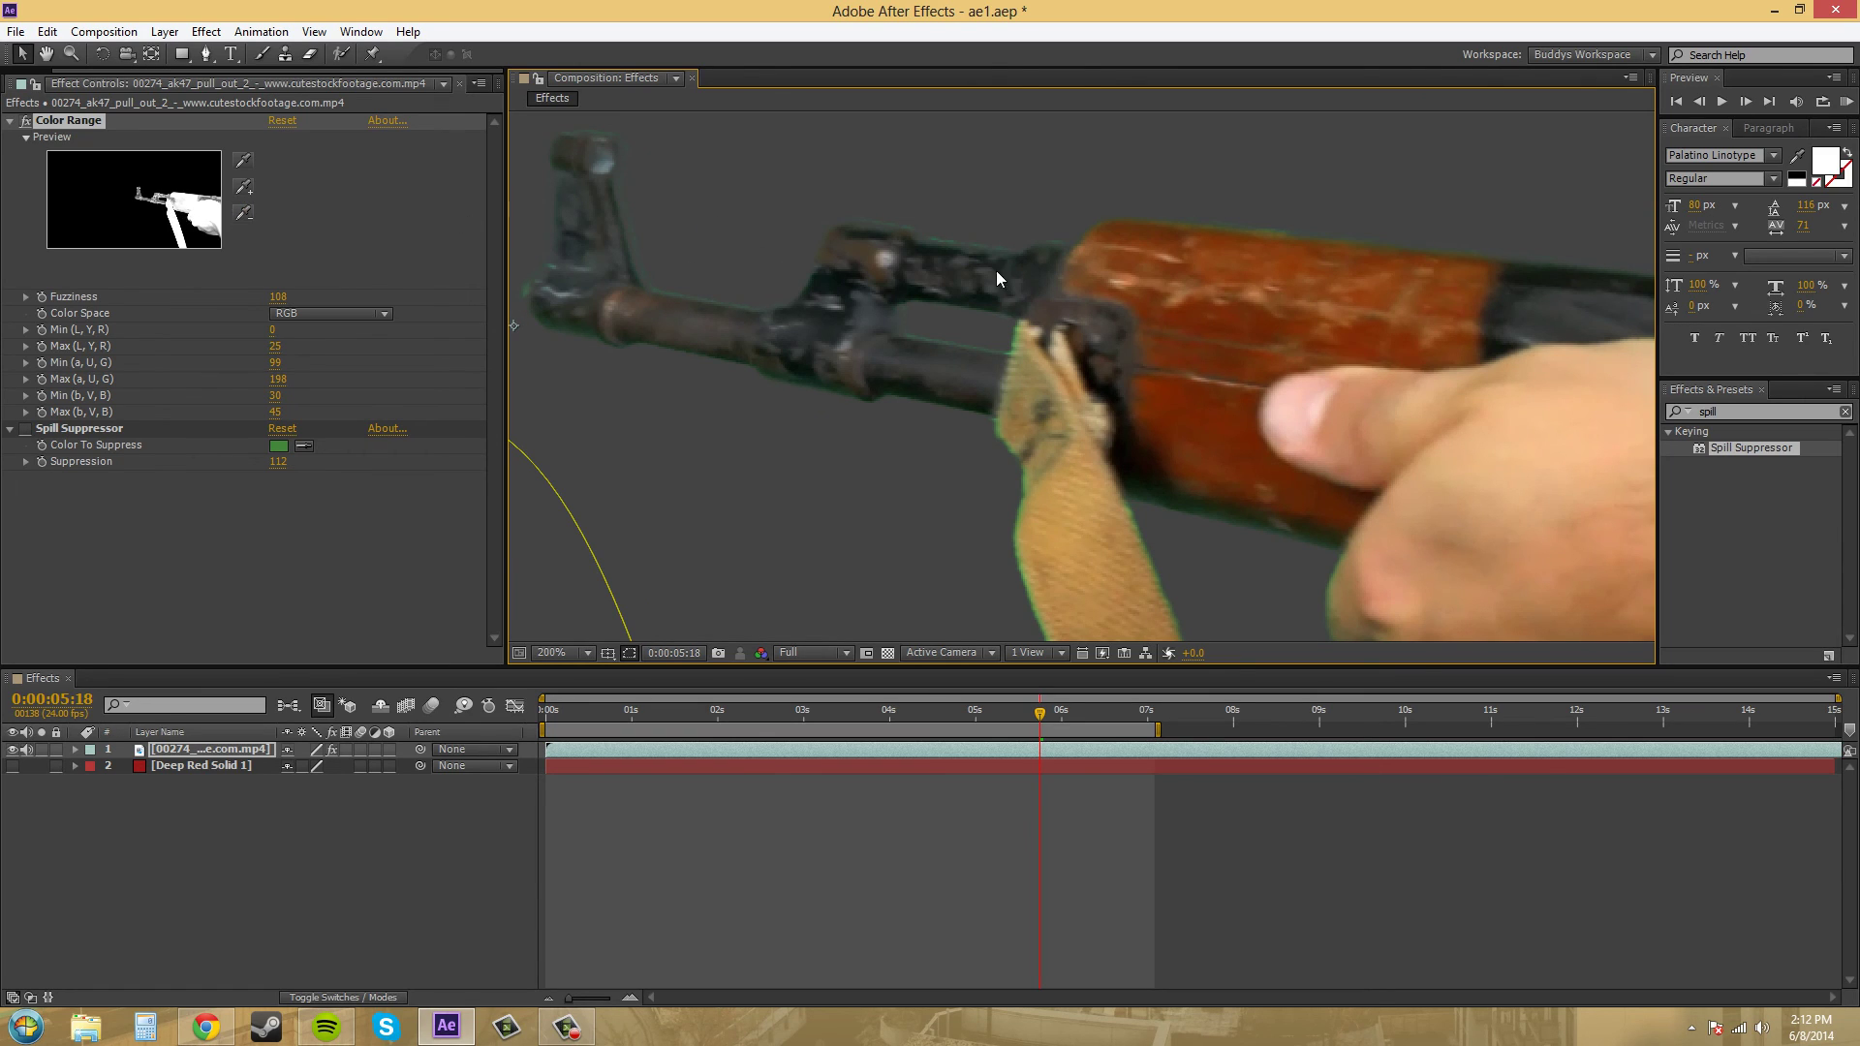
Step: Display the Alpha channel in the Composition viewer and pan to frame the gun's white matte
{"action": "left_click", "coordinate": [760, 657]}
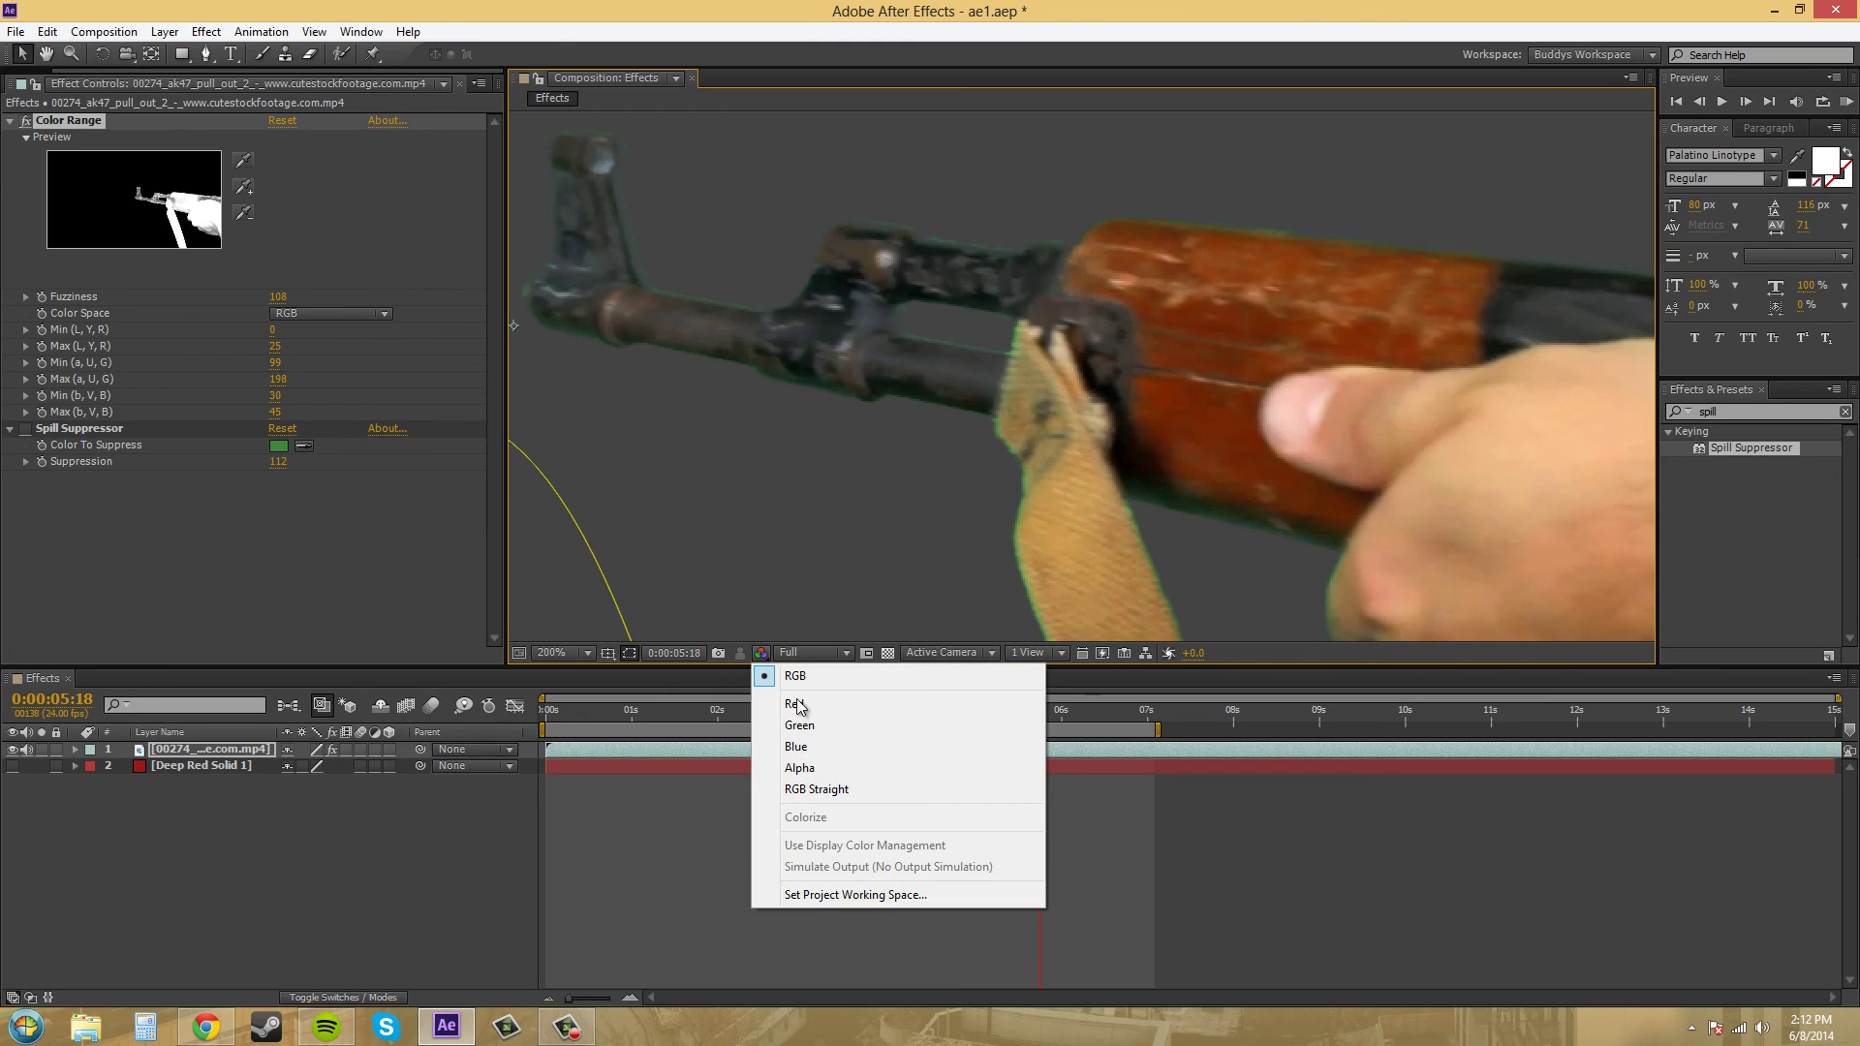
{"action": "left_click", "coordinate": [790, 762]}
{"action": "scroll", "coordinate": [893, 484], "scroll_direction": "down", "scroll_amount": 2}
{"action": "left_click_drag", "start_coordinate": [930, 478], "coordinate": [838, 427]}
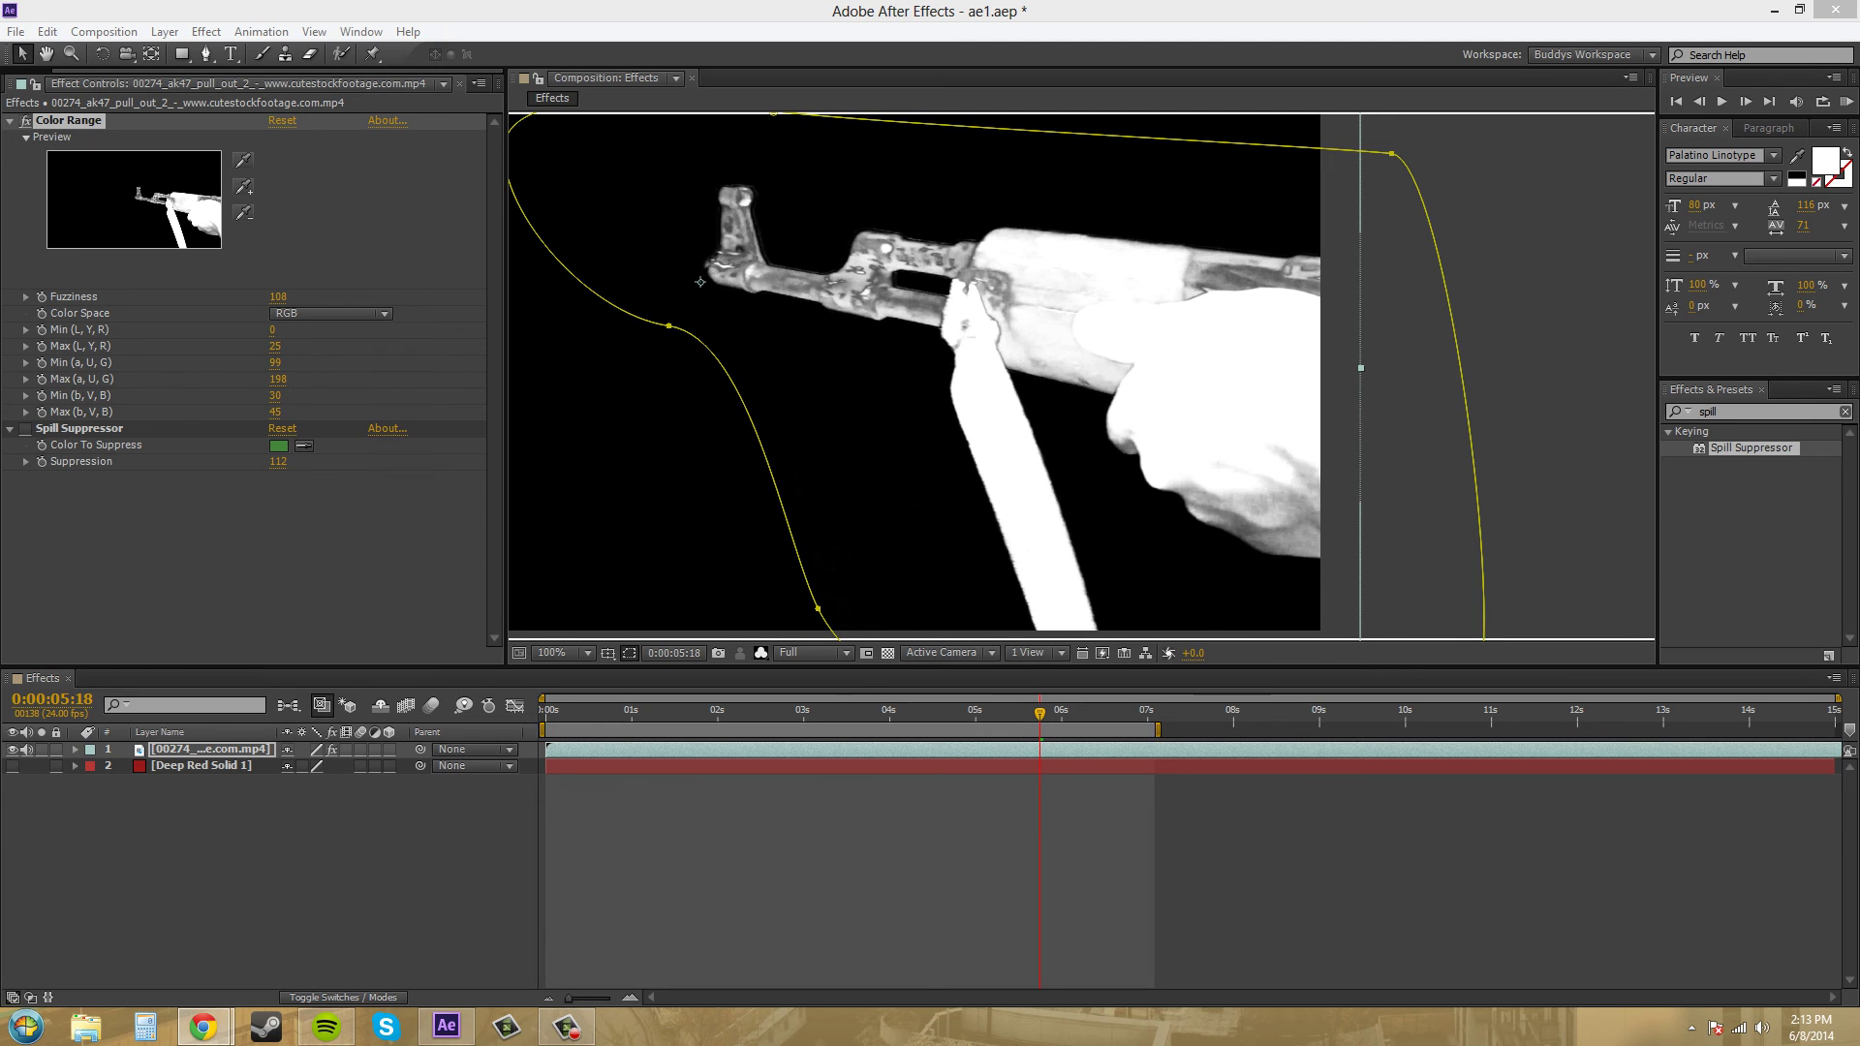
{"action": "left_click_drag", "start_coordinate": [1789, 62], "coordinate": [1130, 58]}
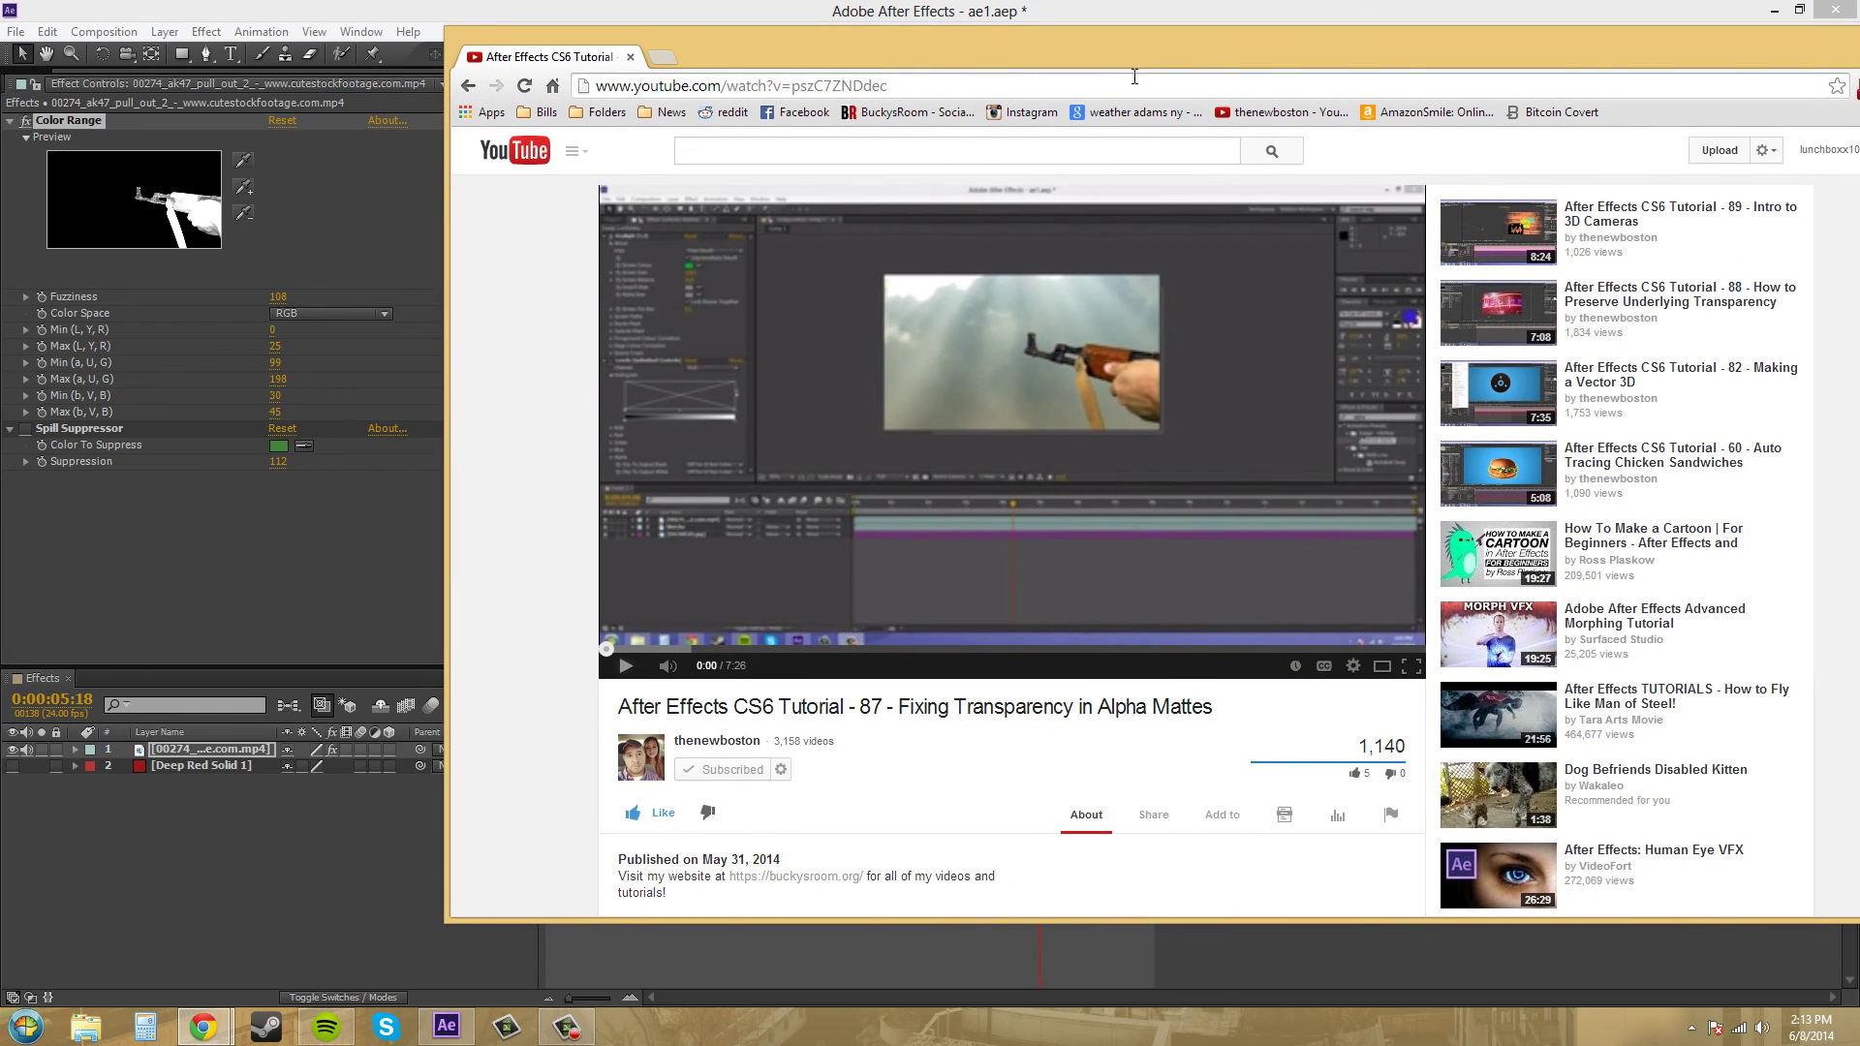
{"action": "key", "text": "alt+Tab"}
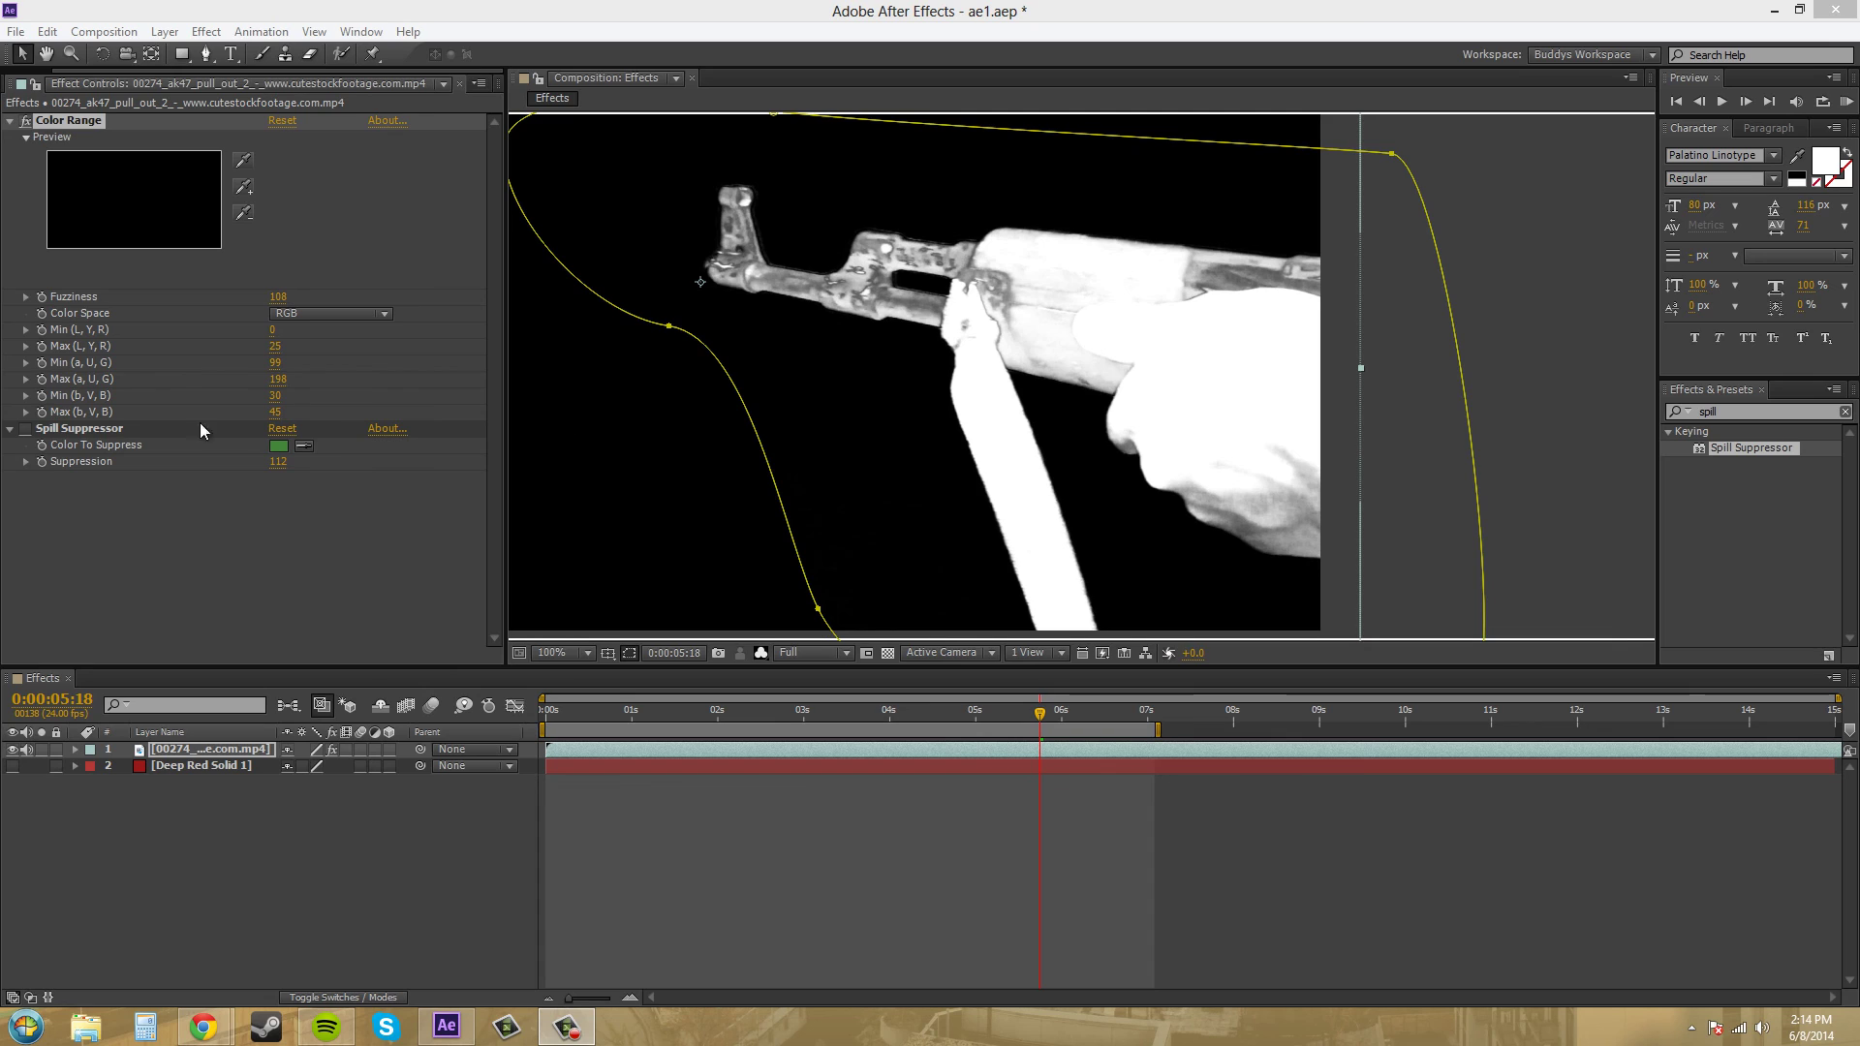
Step: Re-enable the Spill Suppressor effect with its fx switch in Effect Controls
{"action": "left_click", "coordinate": [26, 429]}
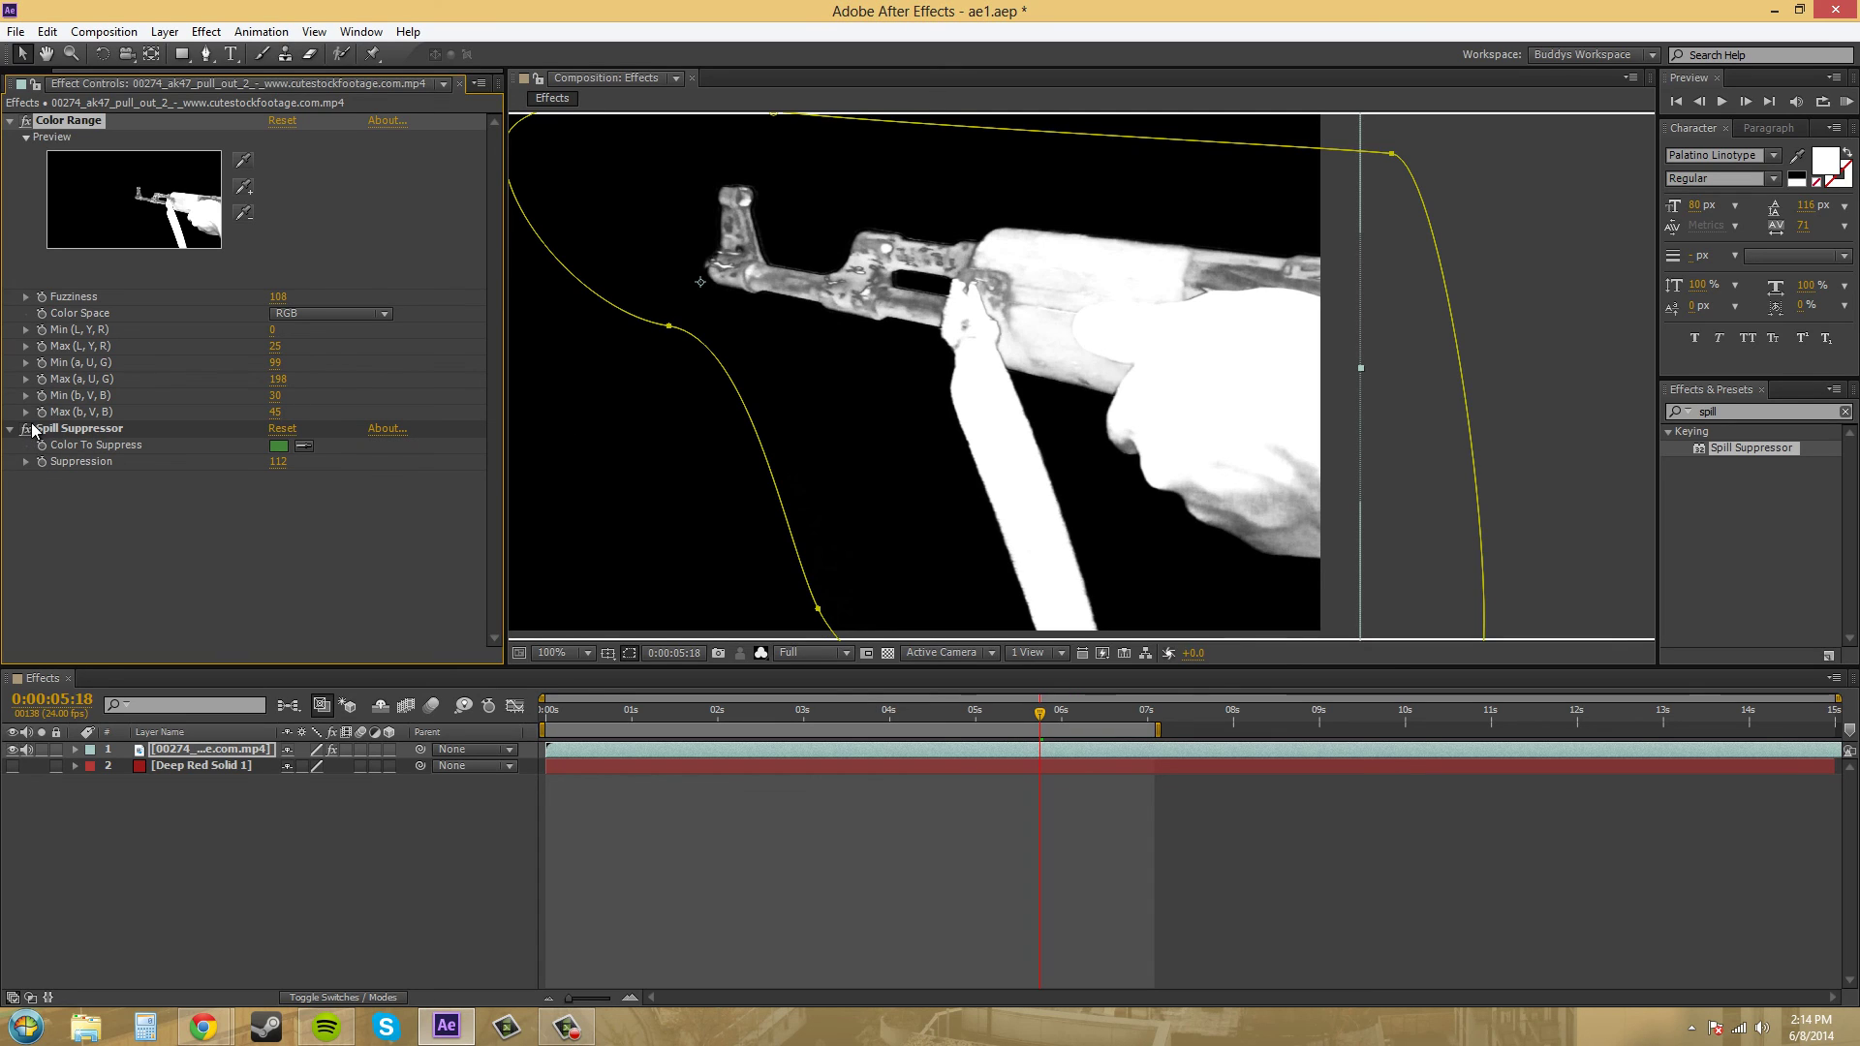